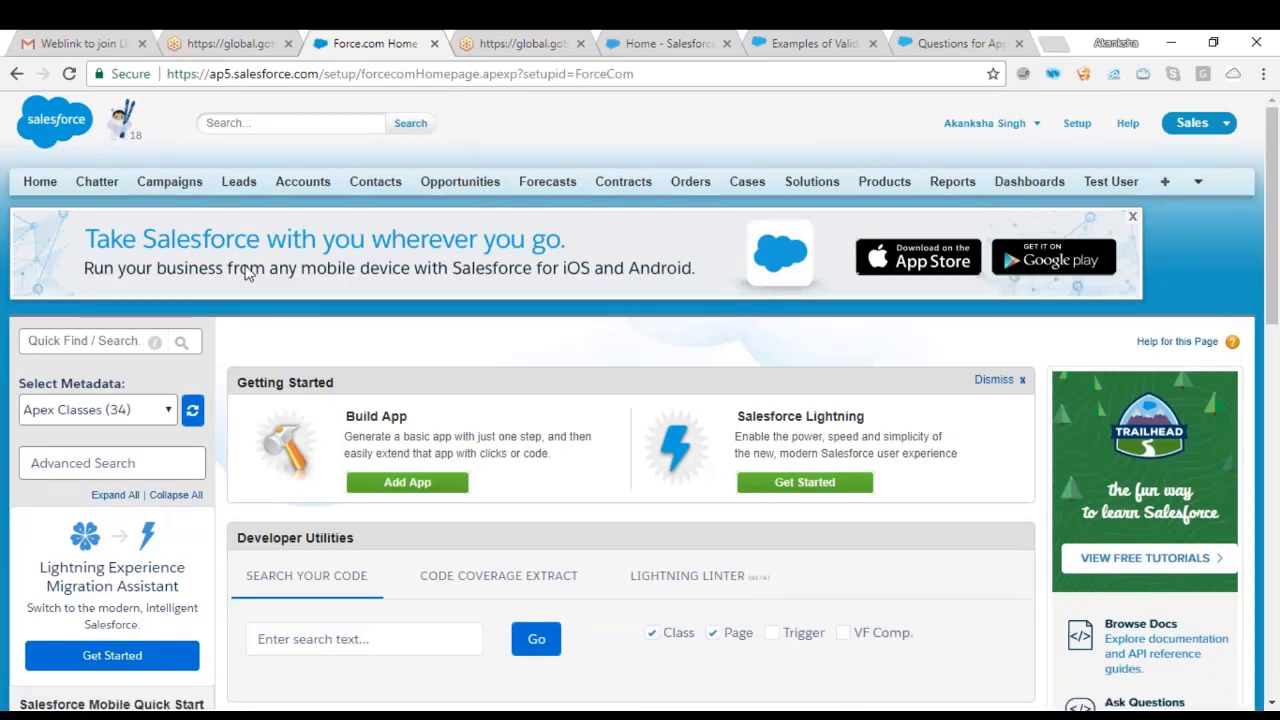
Step: Open the Campaigns home page and expand its Force.com quick-access menu
click(160, 185)
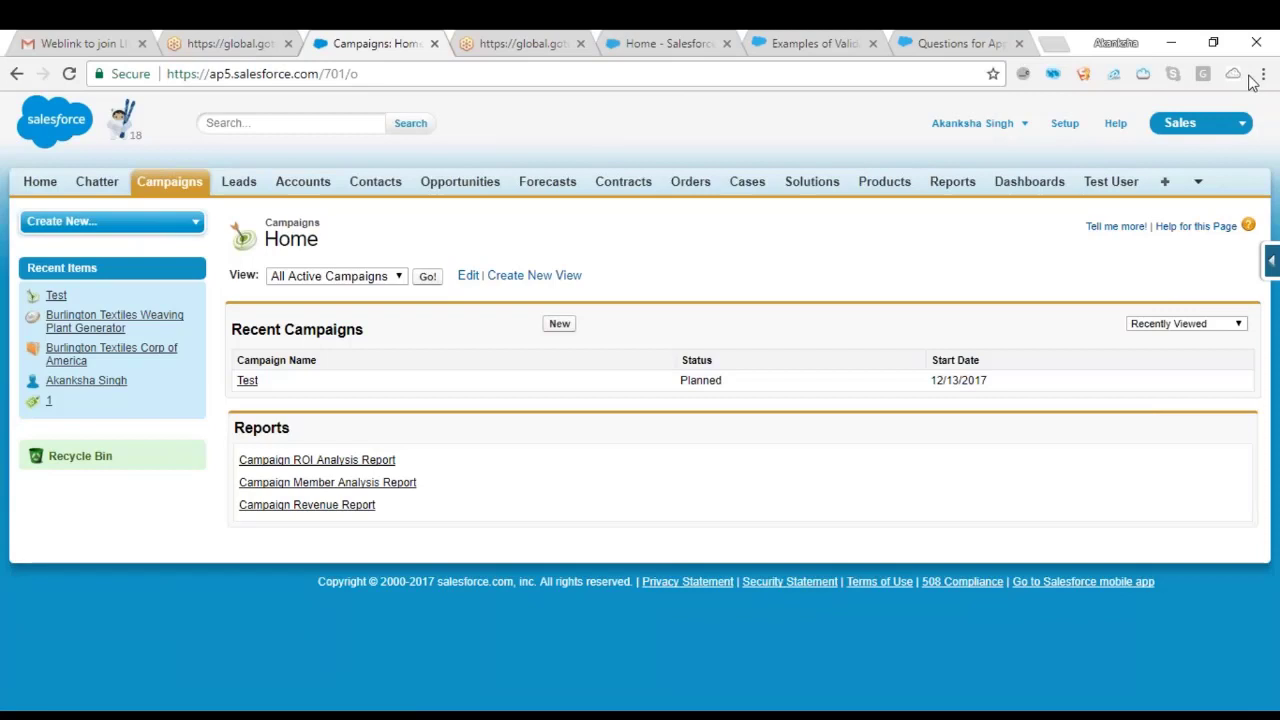
click(1272, 264)
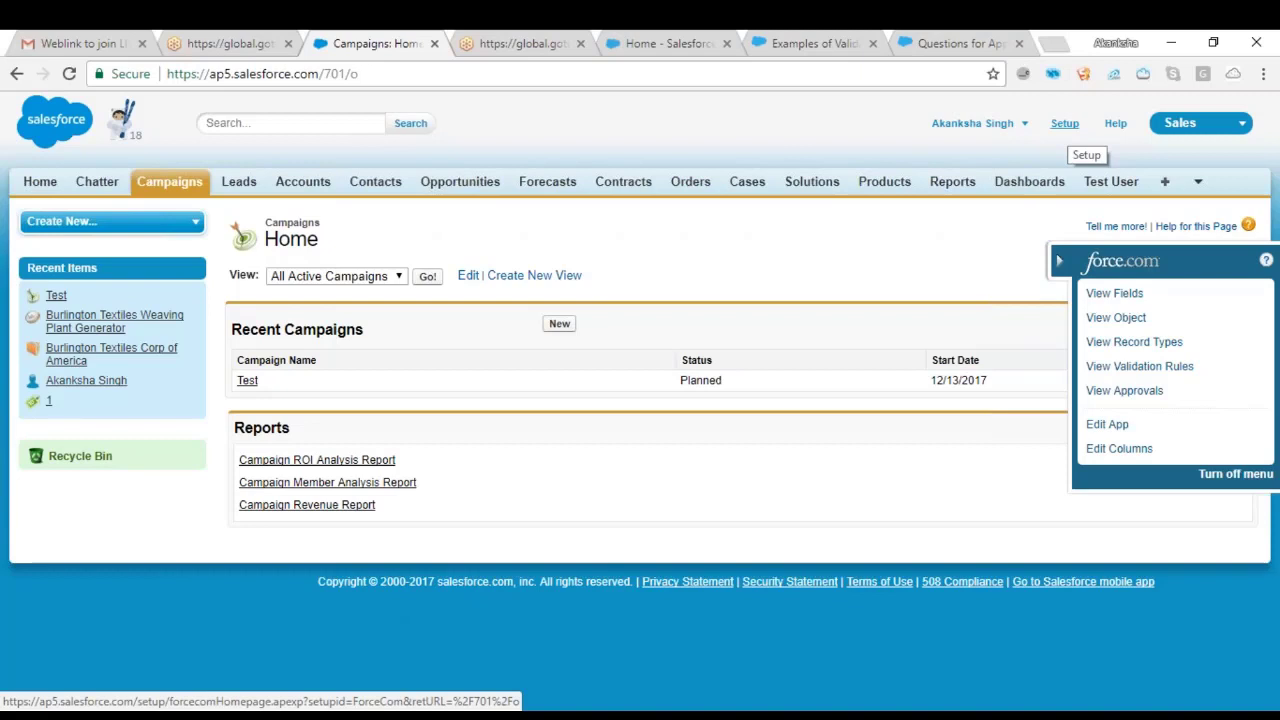
Step: Search Setup for "Campa" and open the field list of the Campaigns object
click(1066, 126)
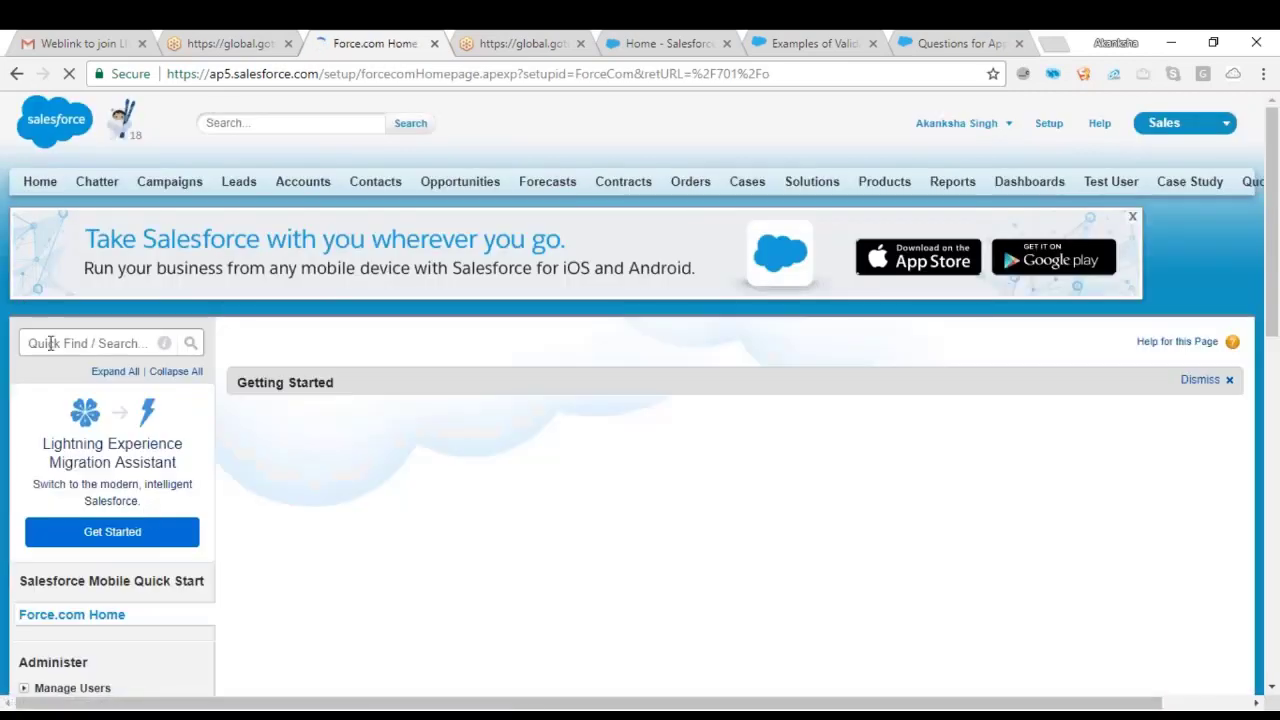
click(50, 343)
text(C)
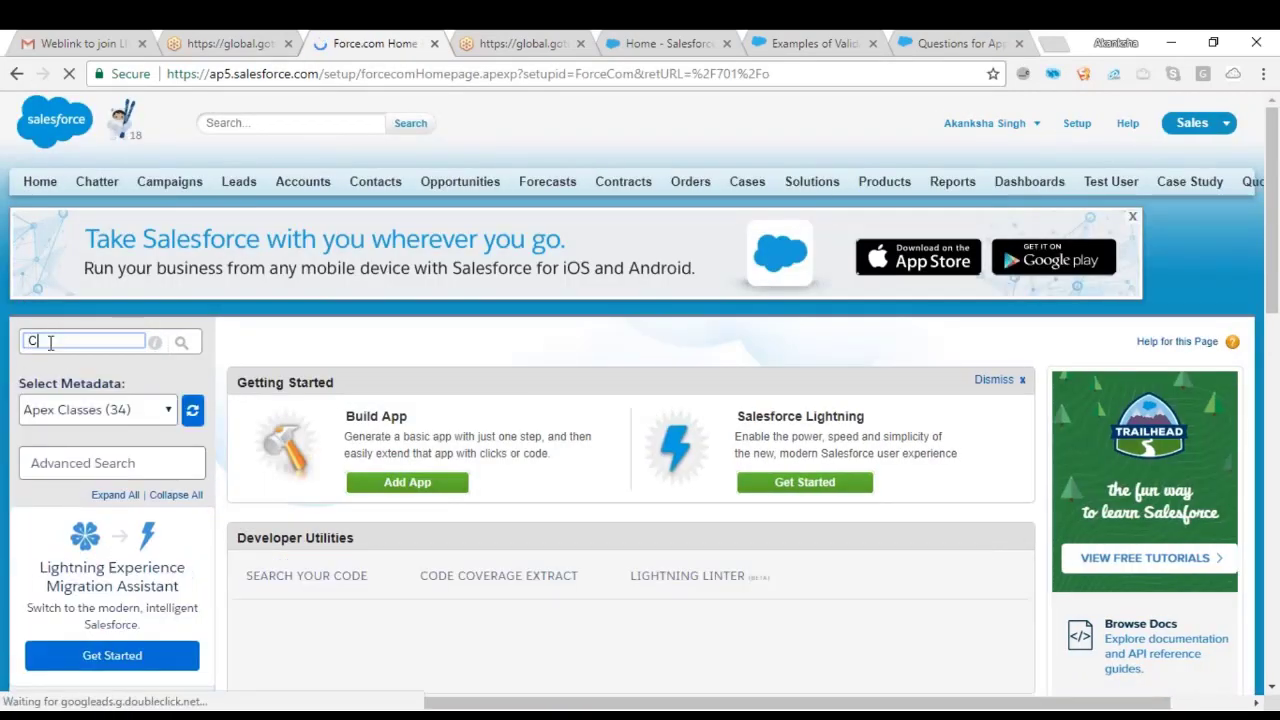
text(ampa)
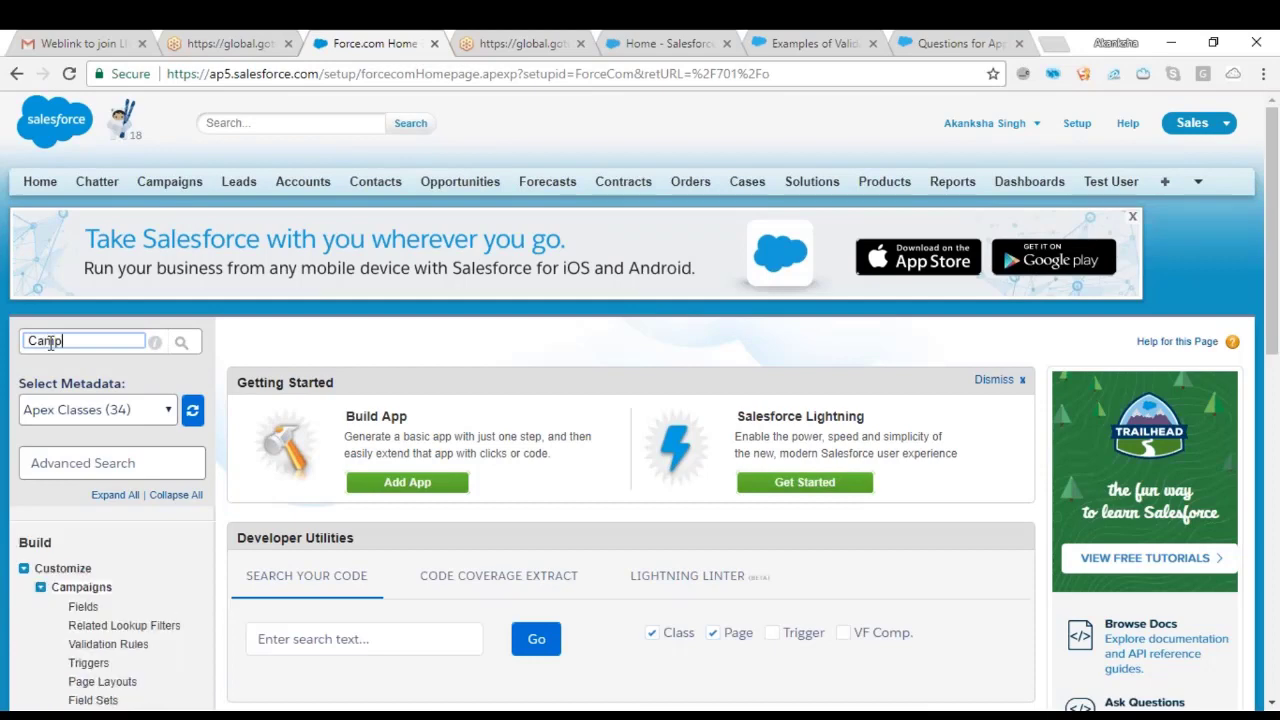
click(3, 615)
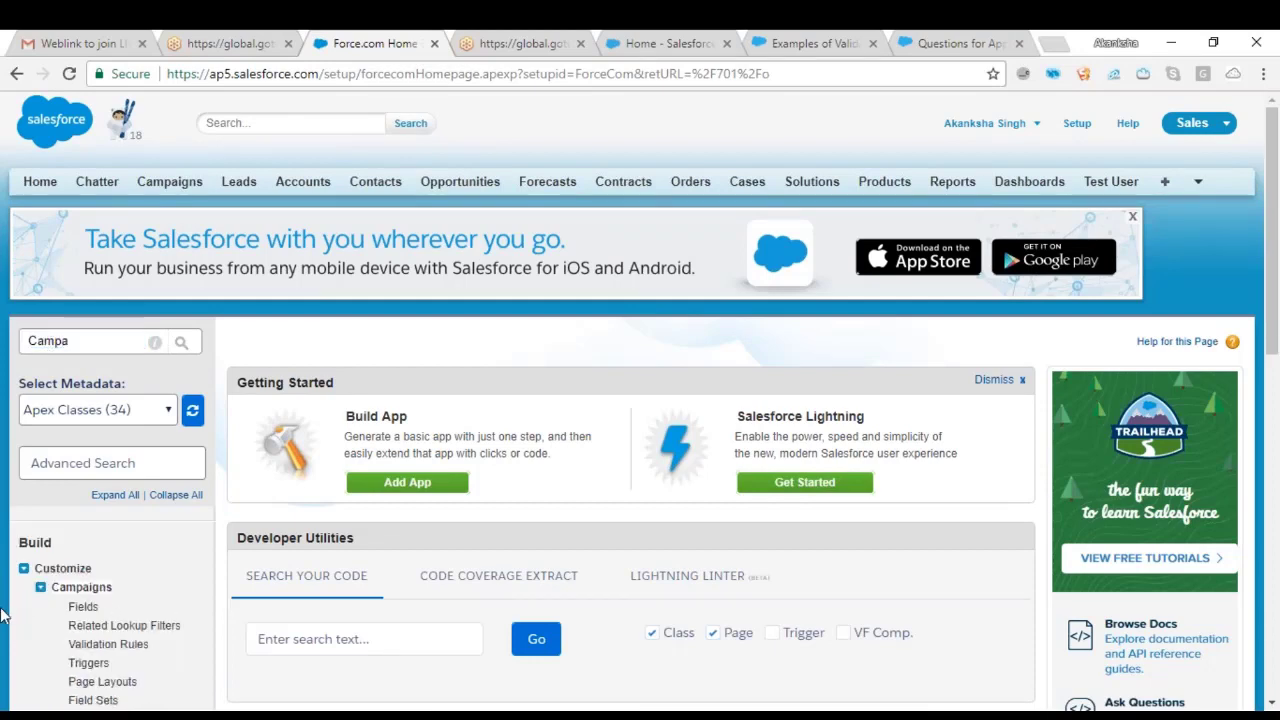
scroll(3, 615, down, 1)
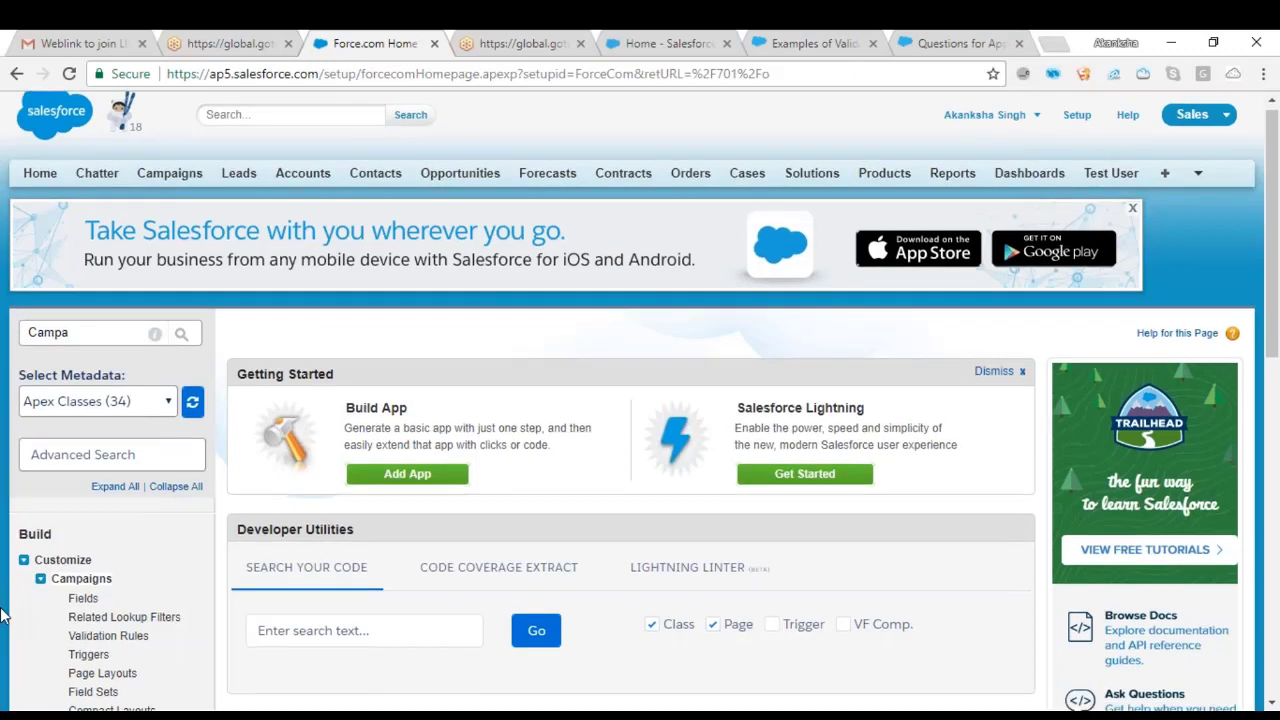
scroll(3, 615, down, 1)
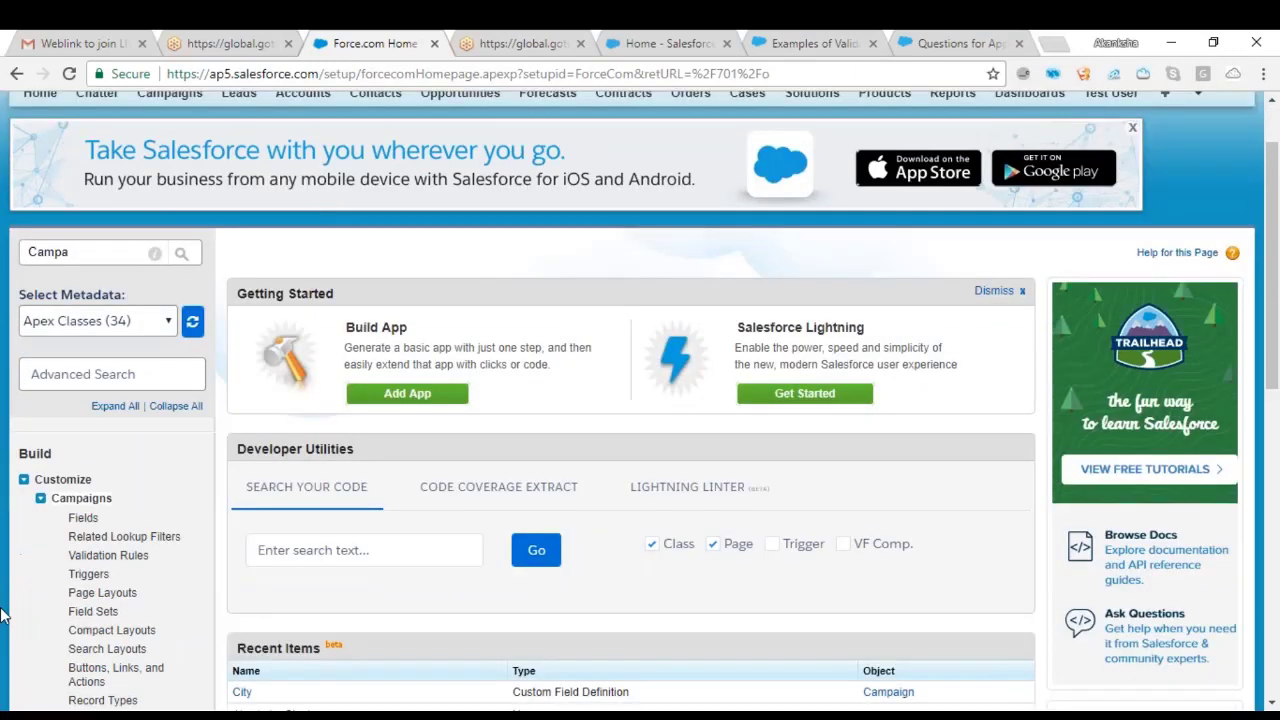
scroll(3, 615, down, 1)
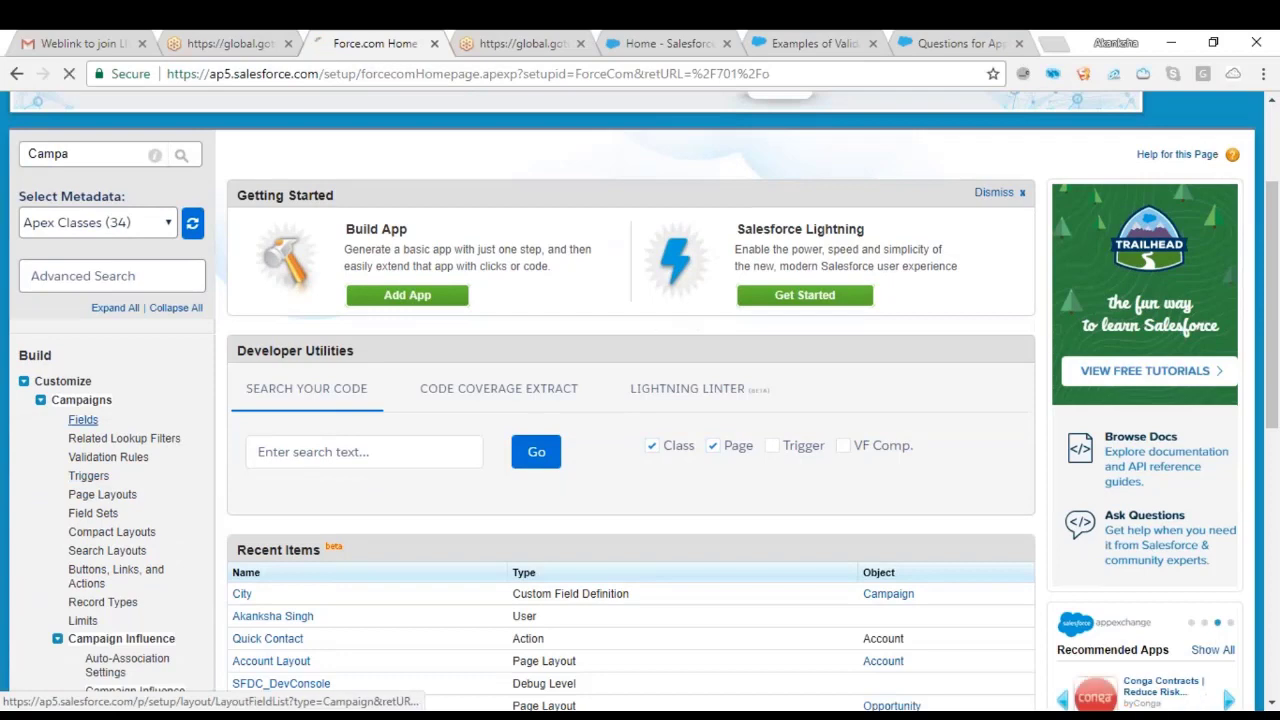
click(83, 417)
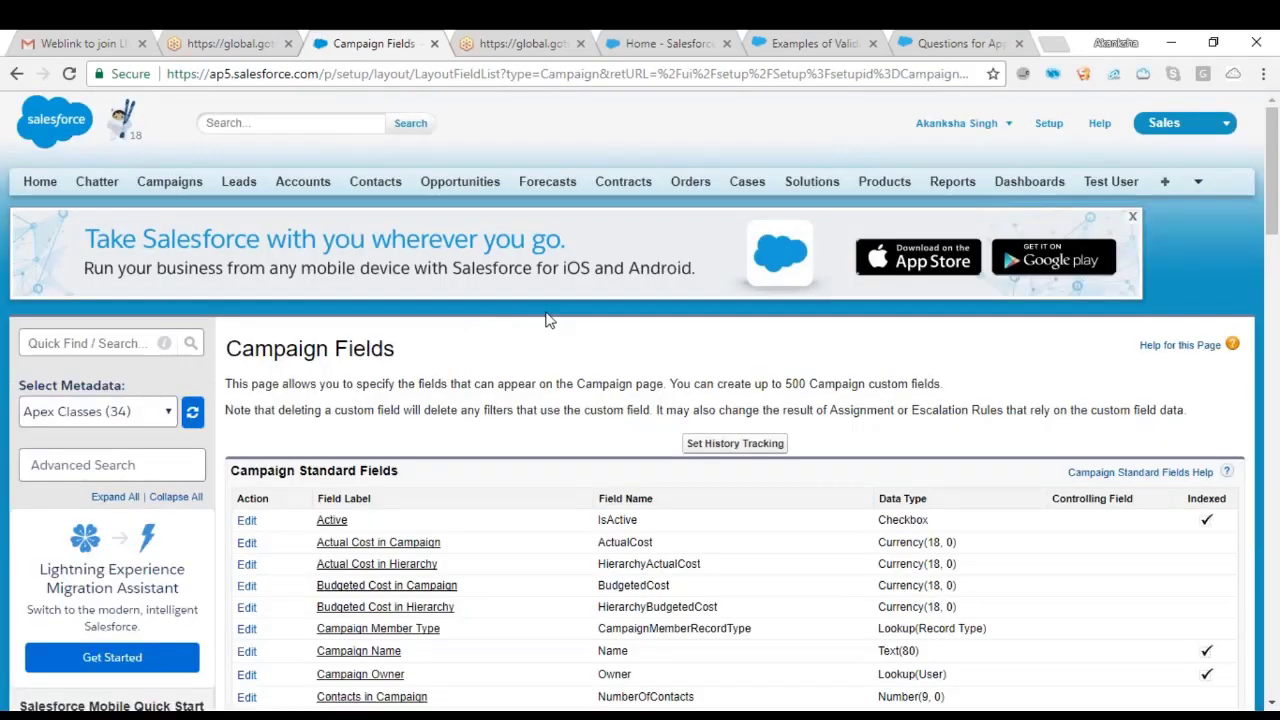
Step: Look over the standard and custom Campaign fields and open the Campaign validation rules
scroll(547, 319, down, 5)
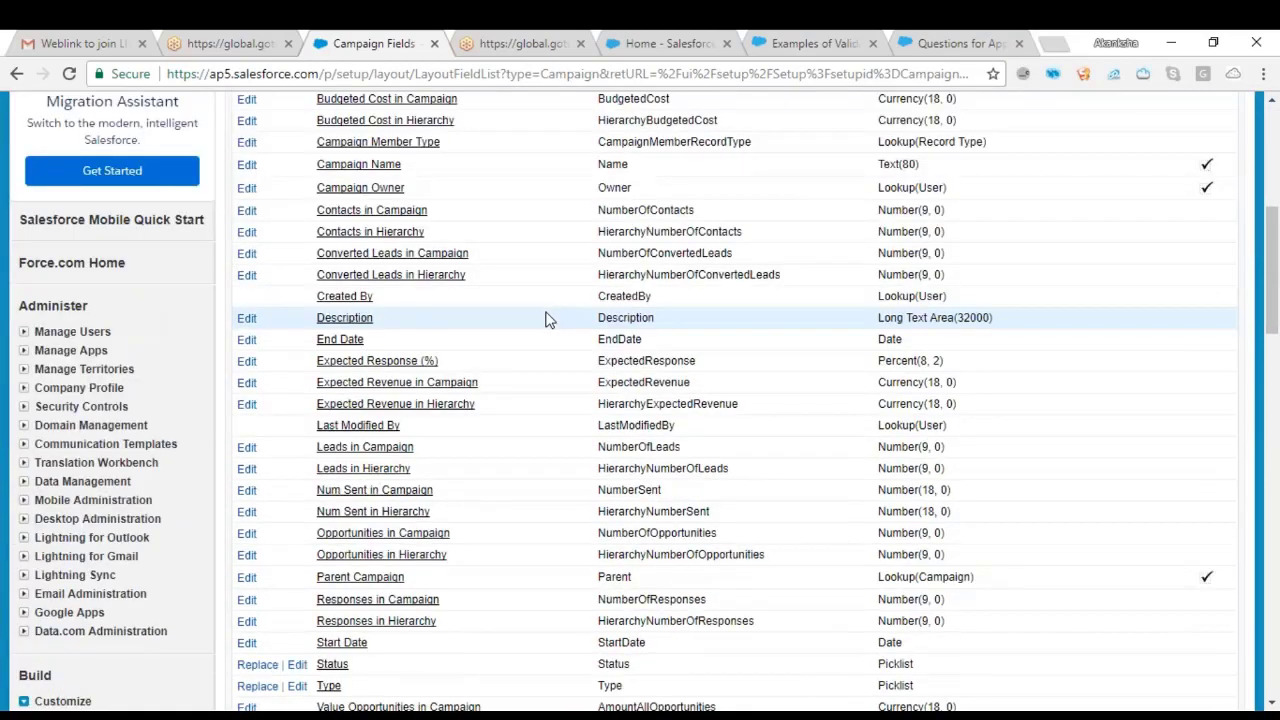
scroll(547, 319, down, 4)
scroll(547, 319, up, 1)
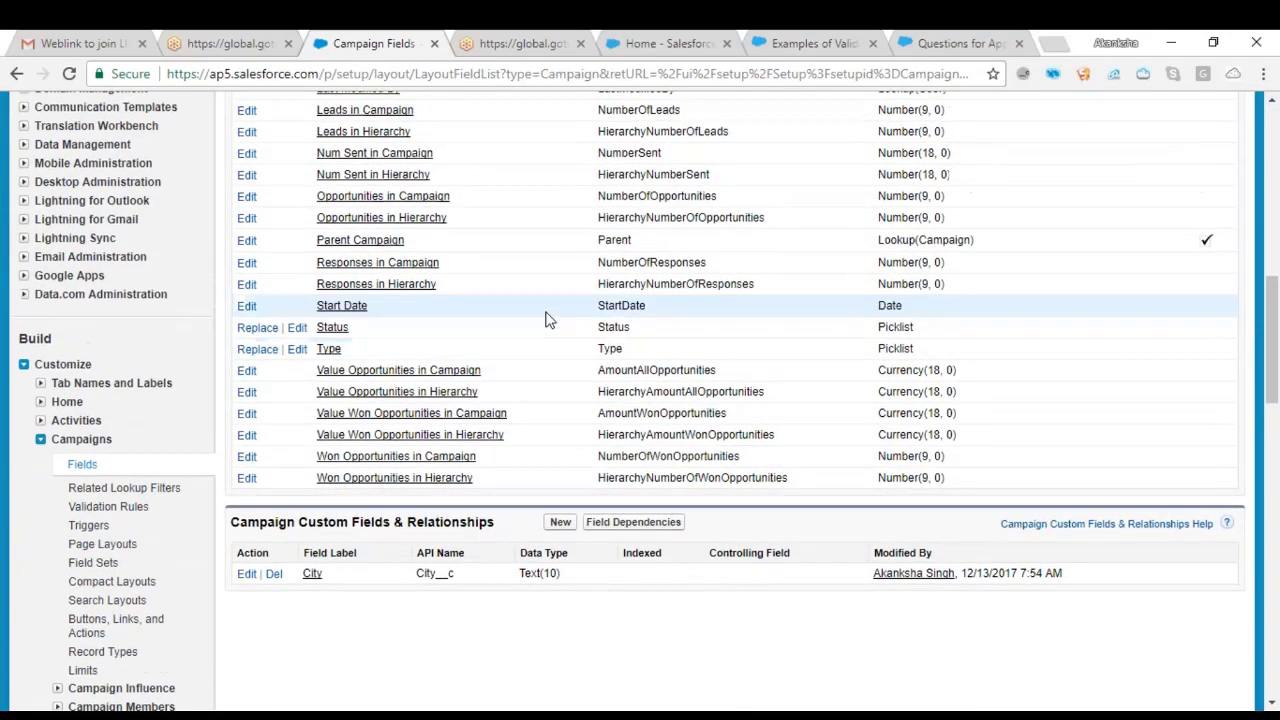
scroll(547, 319, up, 1)
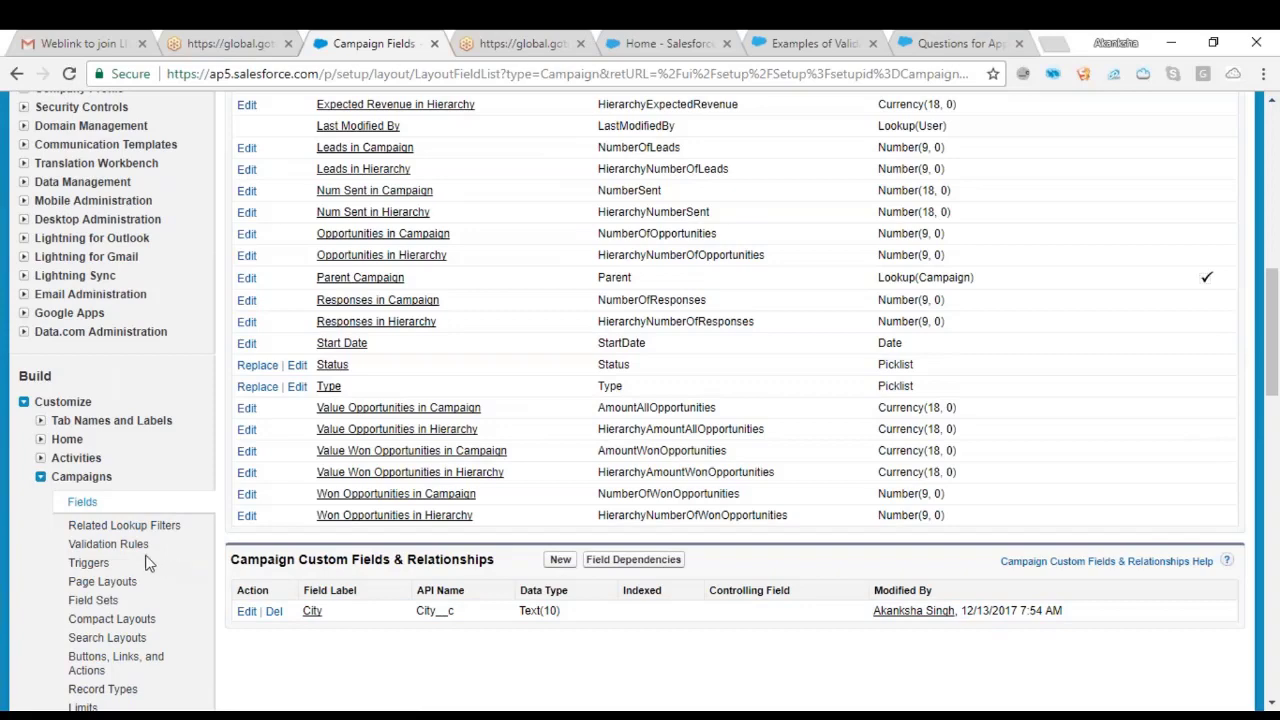
click(108, 544)
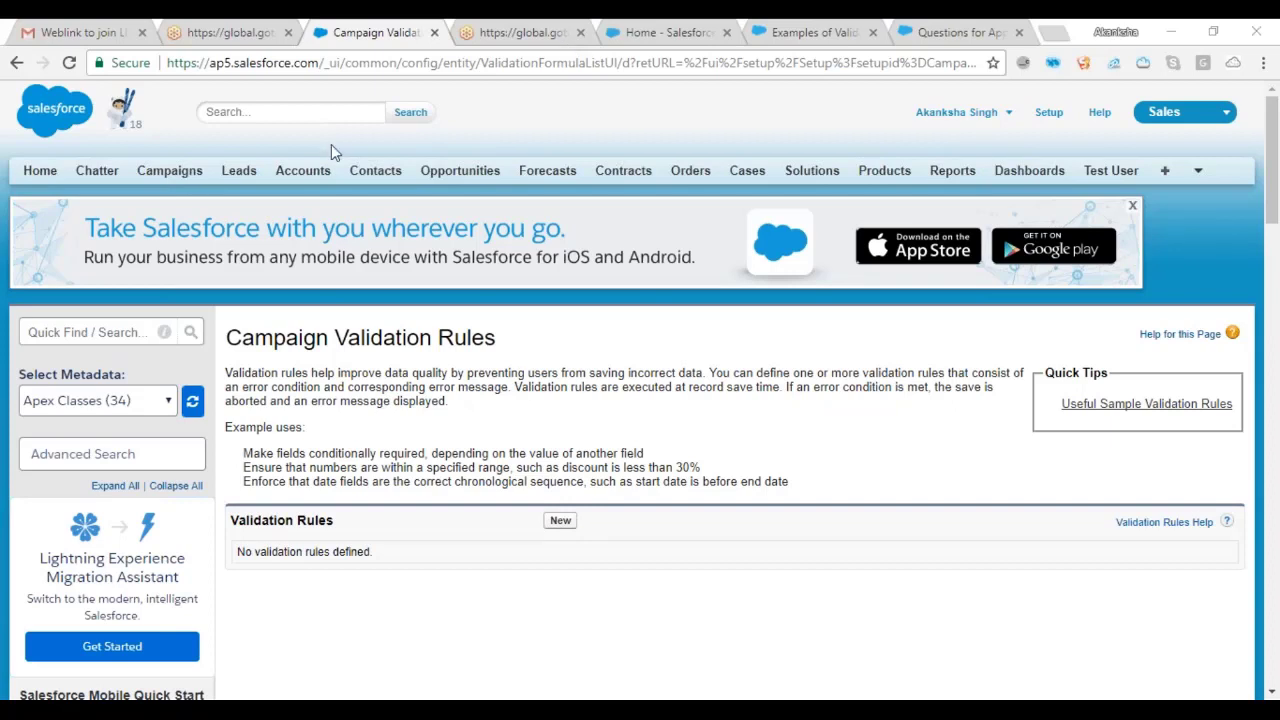
Step: Start a new Campaign validation rule and name it Test_Validation
click(558, 519)
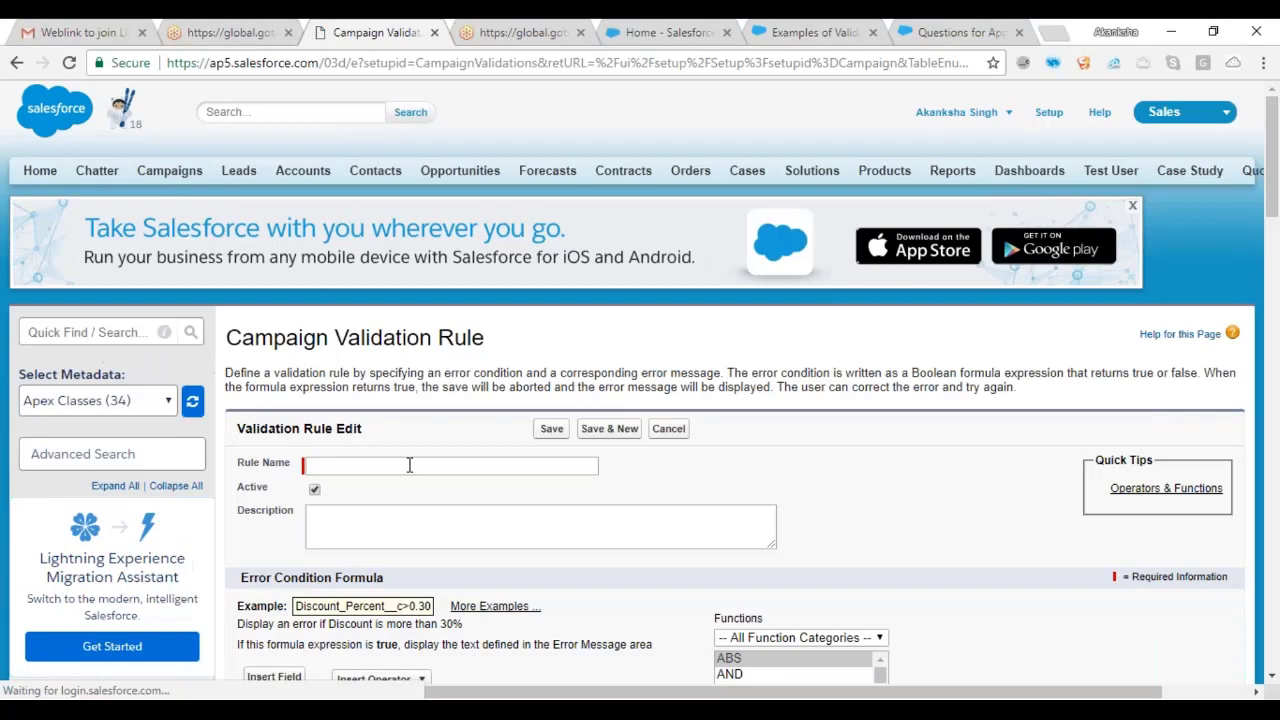
click(409, 465)
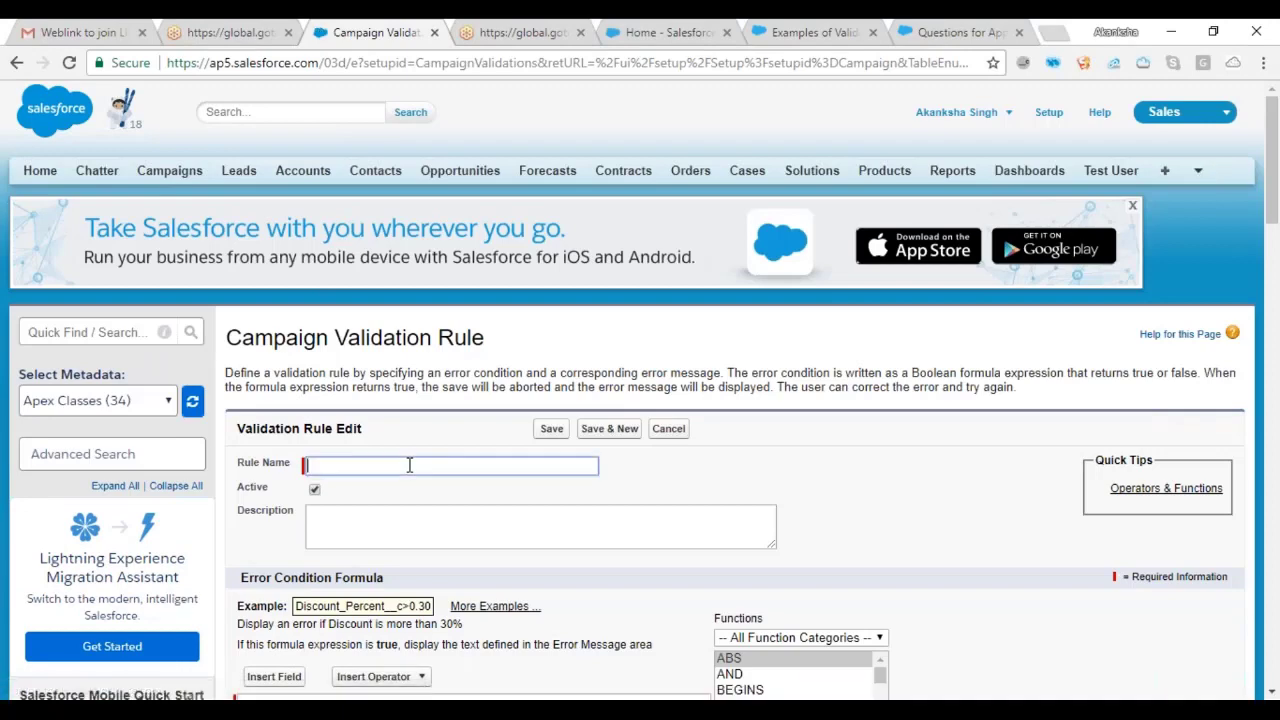
text(Test Validation)
click(901, 583)
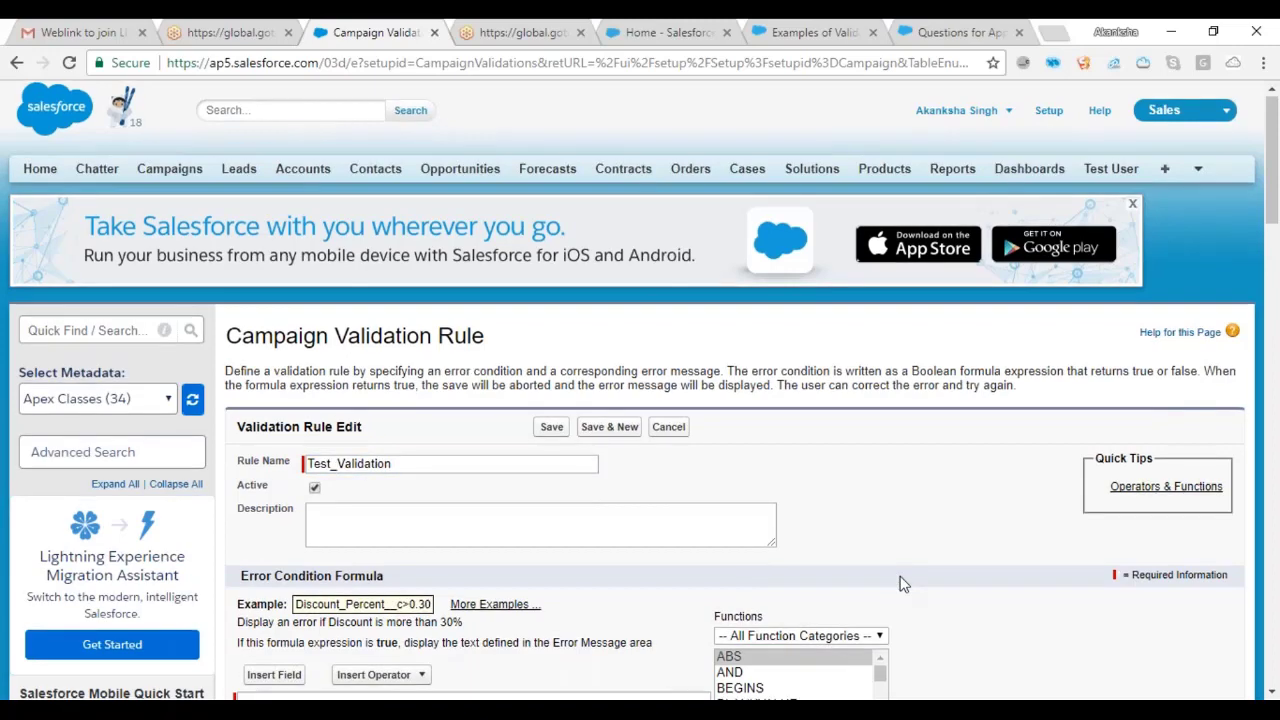
scroll(901, 583, down, 1)
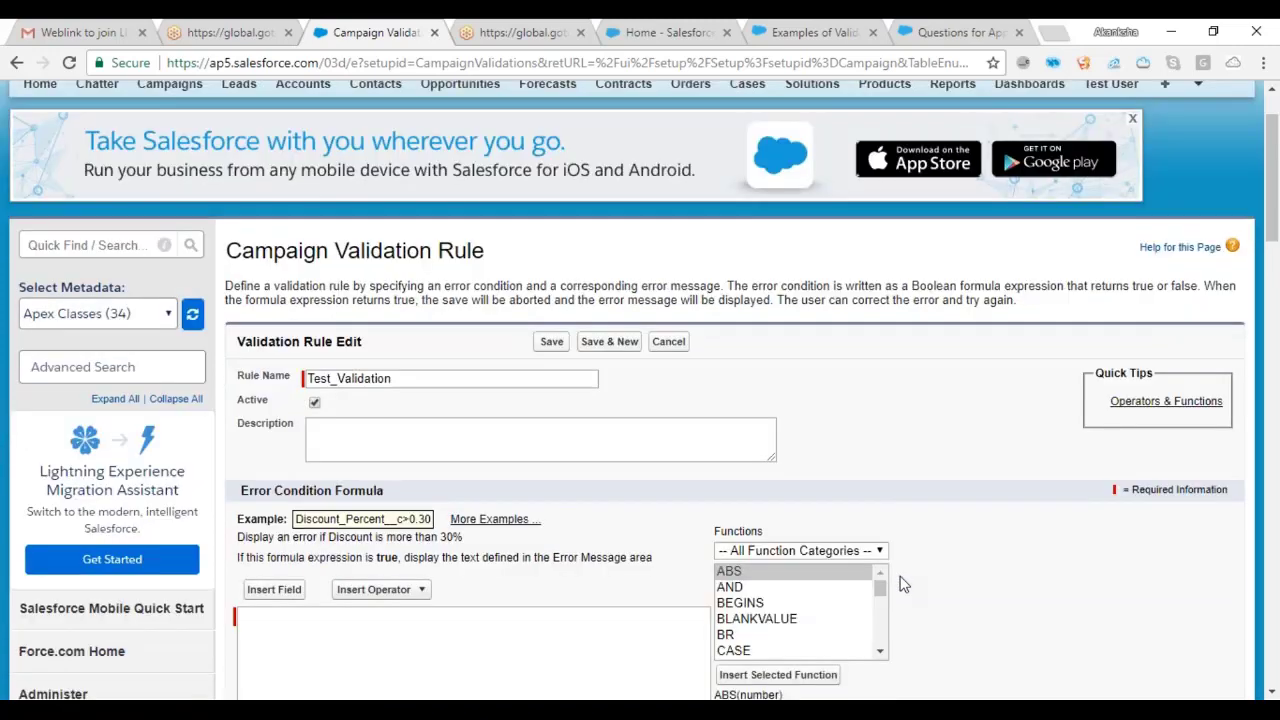
scroll(901, 583, down, 1)
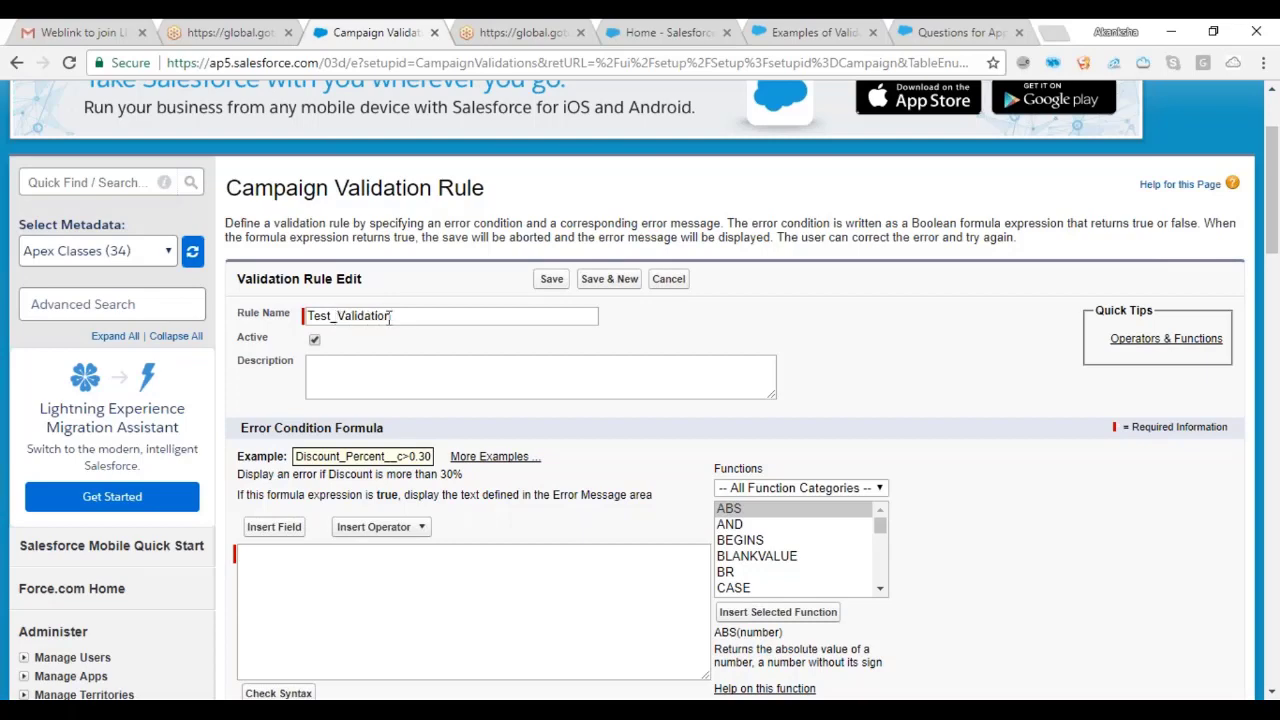
Step: Remove the "Test_" prefix from the rule name so that it reads Validation
click(333, 316)
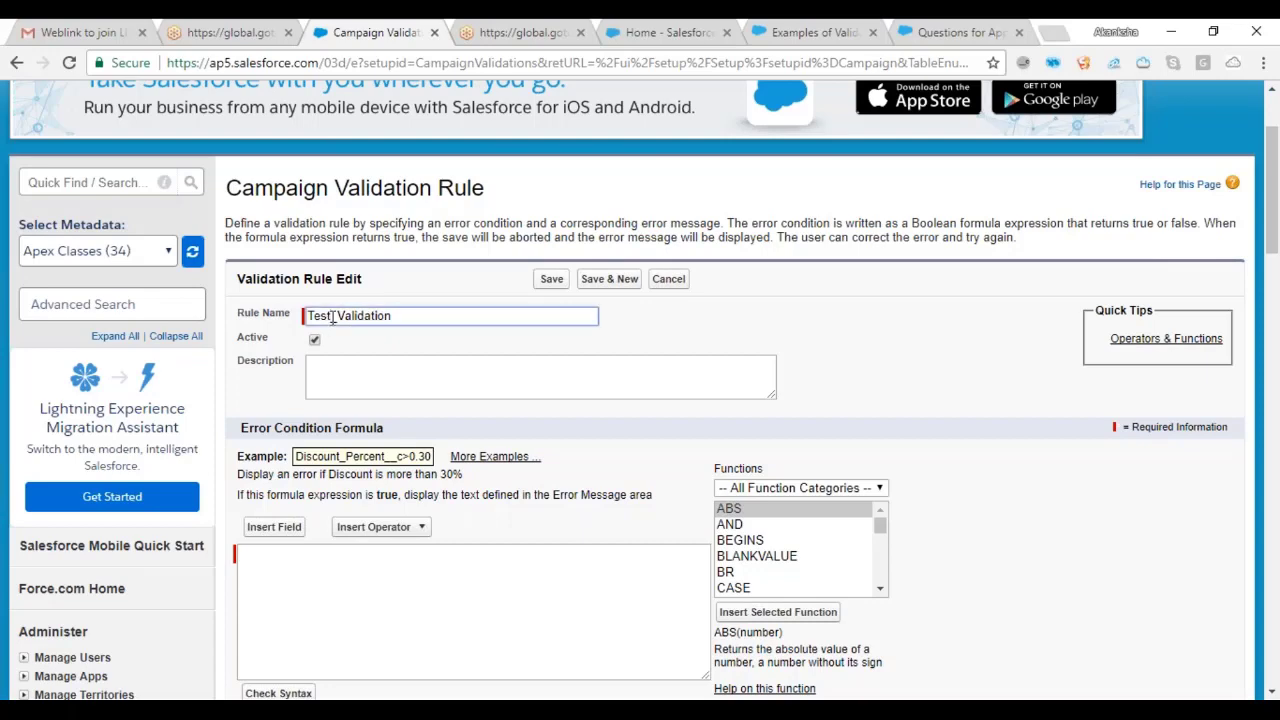
key(BackSpace)
key(BackSpace)
text(lenor)
click(355, 316)
key(BackSpace)
key(BackSpace)
key(BackSpace)
key(BackSpace)
key(BackSpace)
key(BackSpace)
key(BackSpace)
key(BackSpace)
Step: Open the Campaigns page in a separate browser tab and view the Test campaign's details, including its City field
scroll(1275, 115, up, 3)
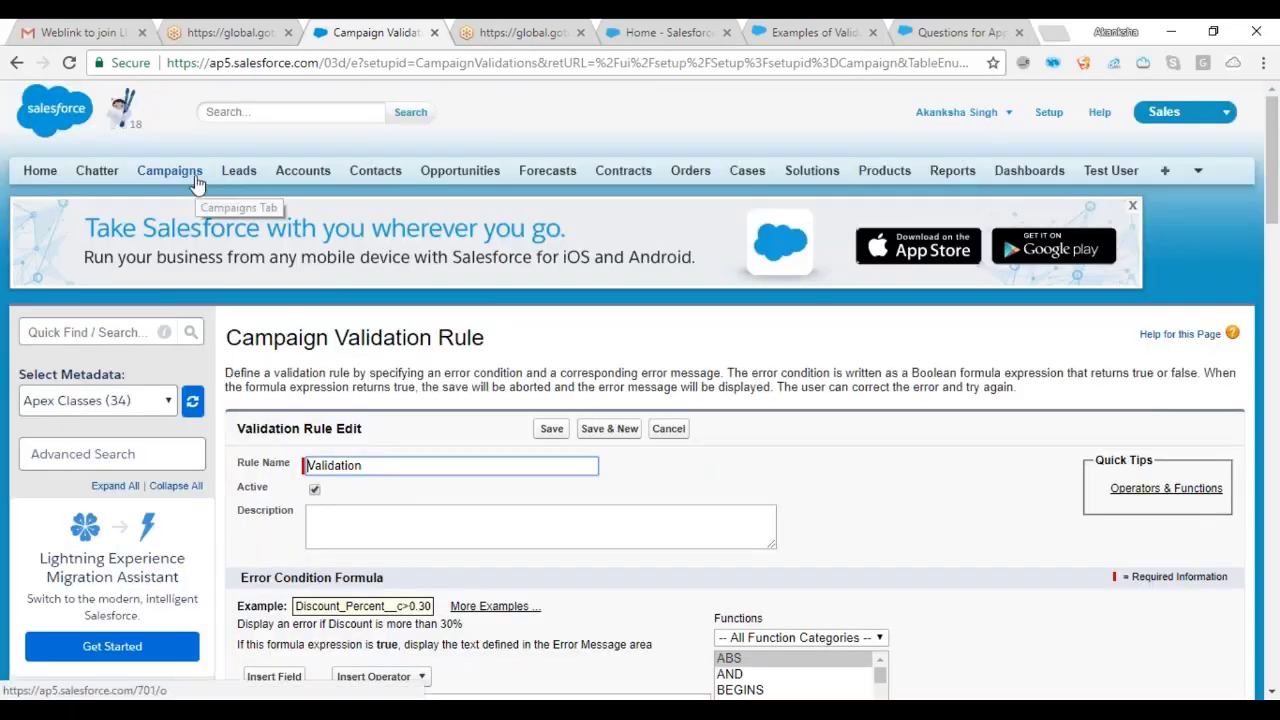
right_click(197, 183)
click(260, 192)
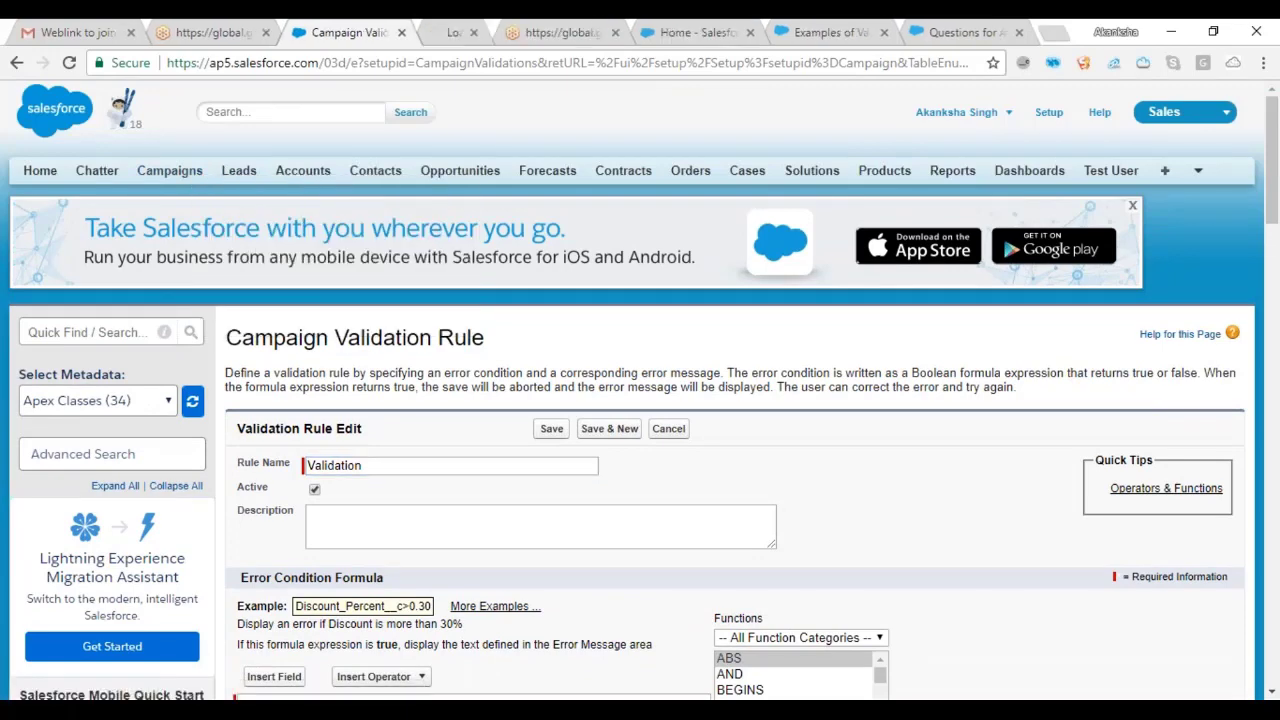
click(437, 30)
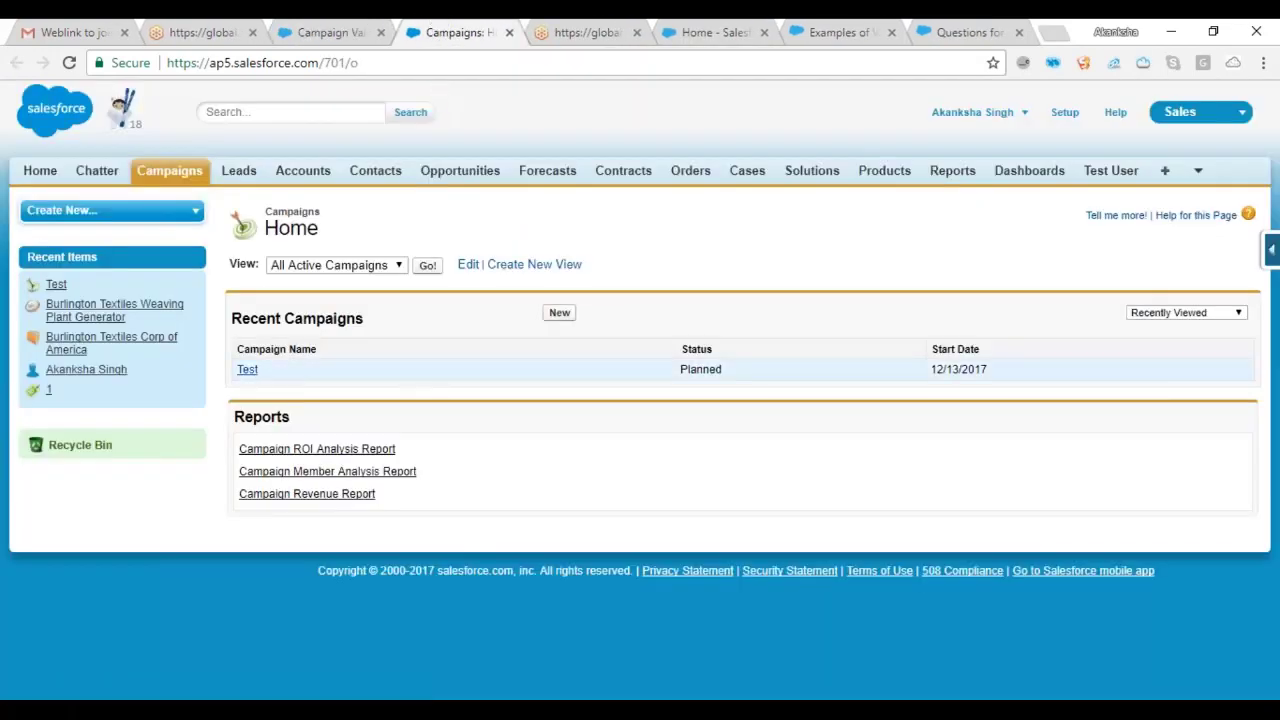
click(247, 370)
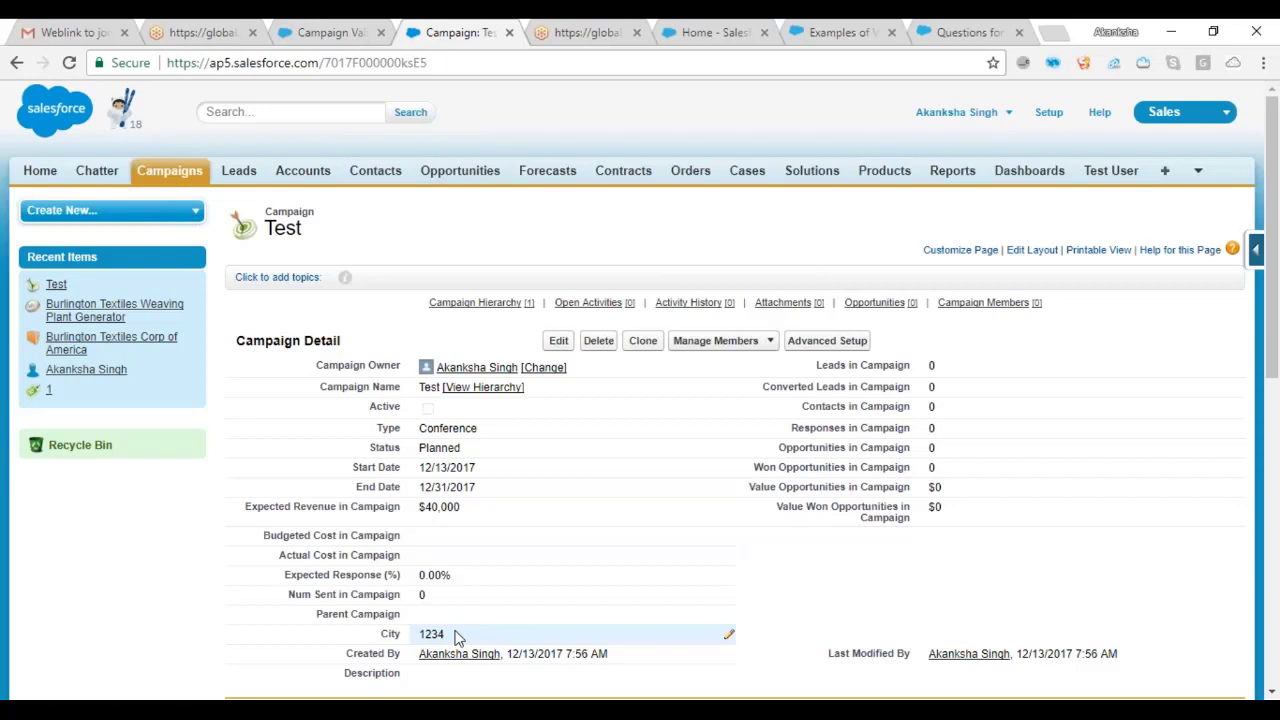
Step: Return to the validation rule being edited and set its name to Test_Validation
click(320, 32)
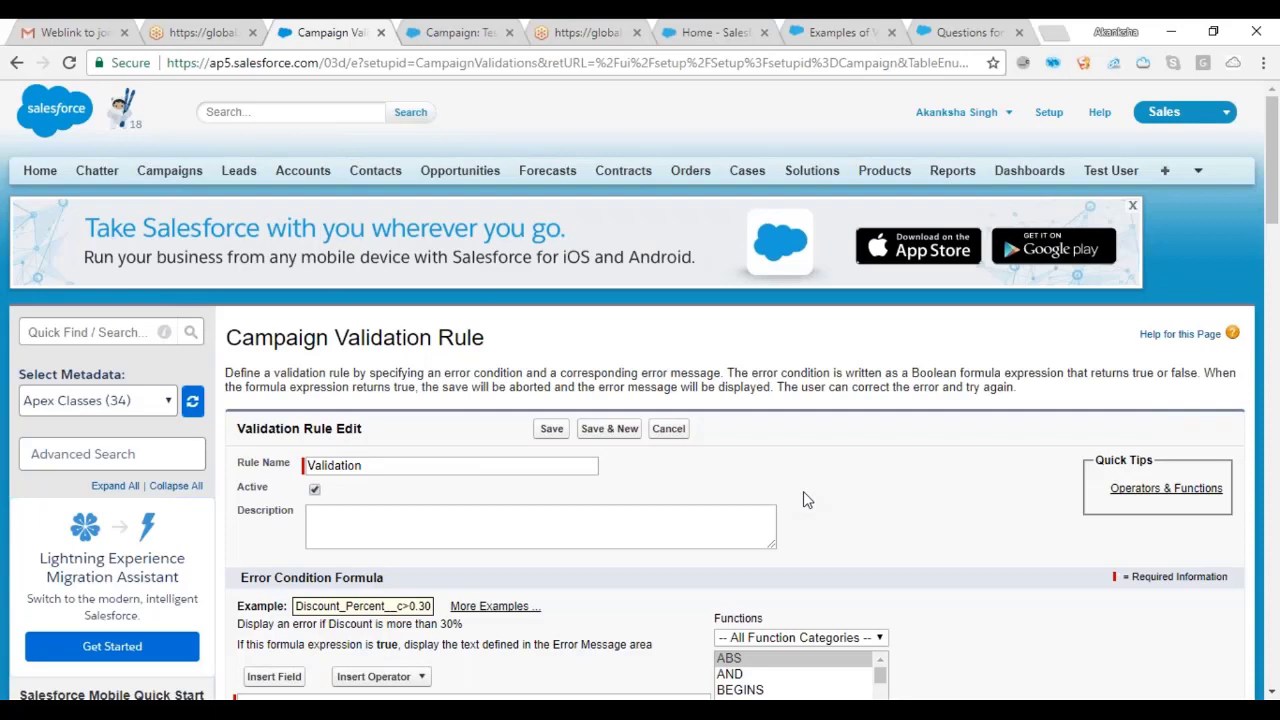
scroll(803, 491, down, 1)
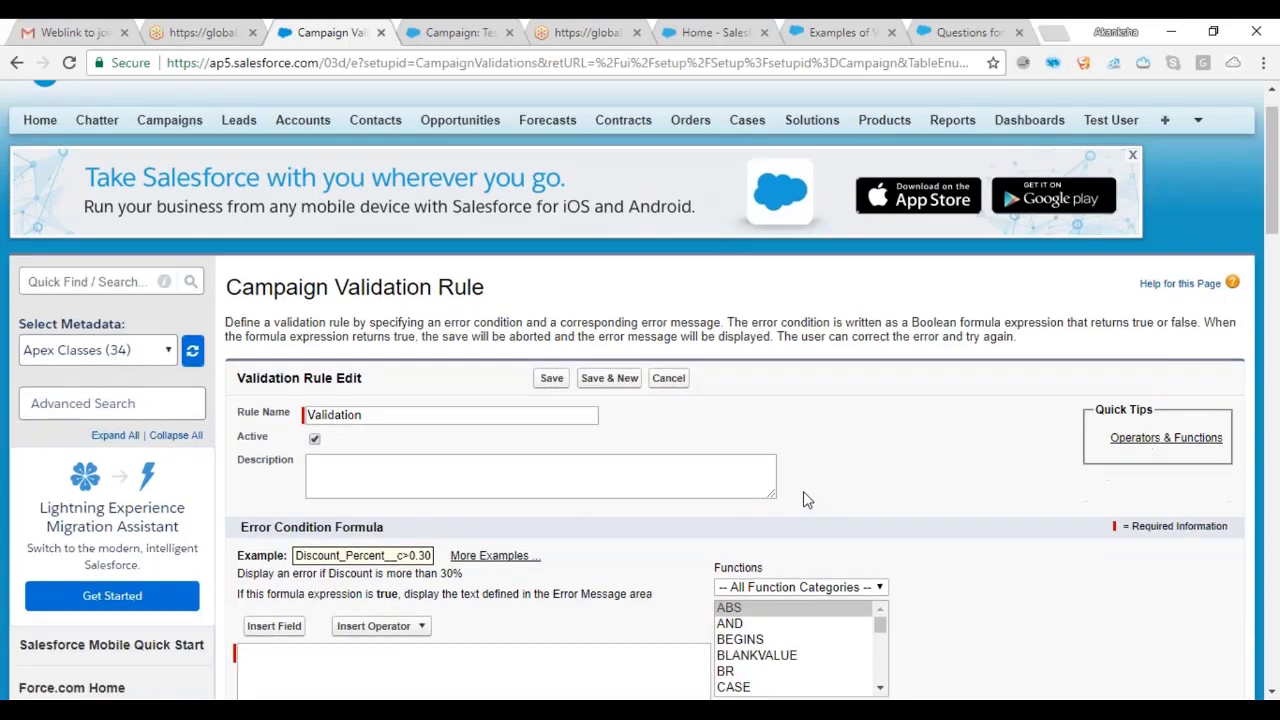
scroll(803, 491, down, 1)
click(308, 390)
text(Test)
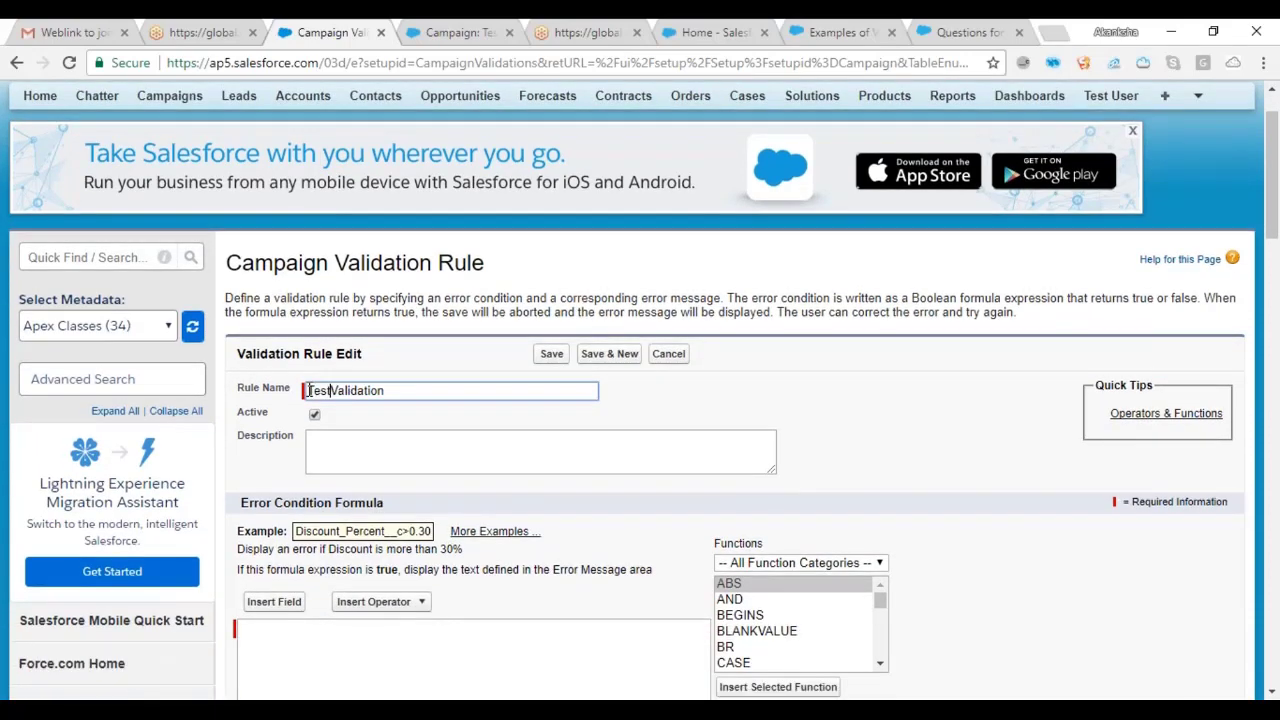
key(BackSpace)
text(_)
Step: Set the rule's description to "City should not take no."
click(327, 440)
text(City)
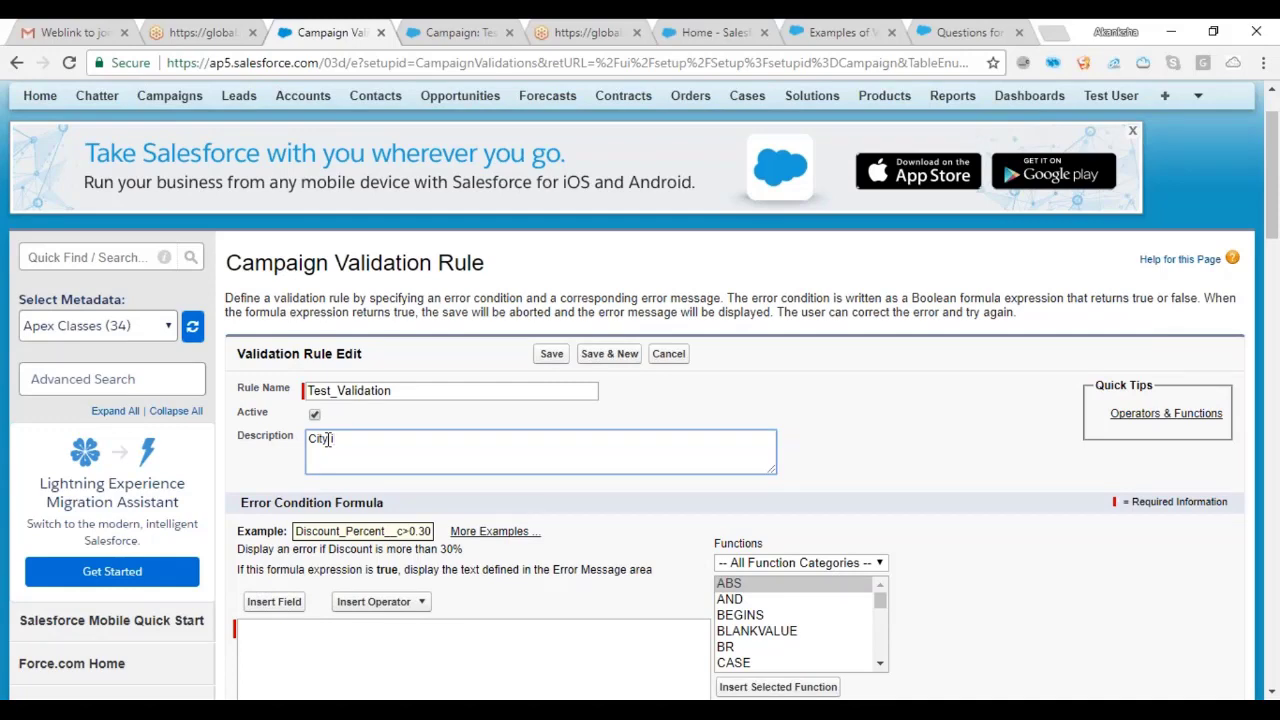
text(should not take no.)
Step: Look through the list of formula functions available for the rule's error condition
click(307, 662)
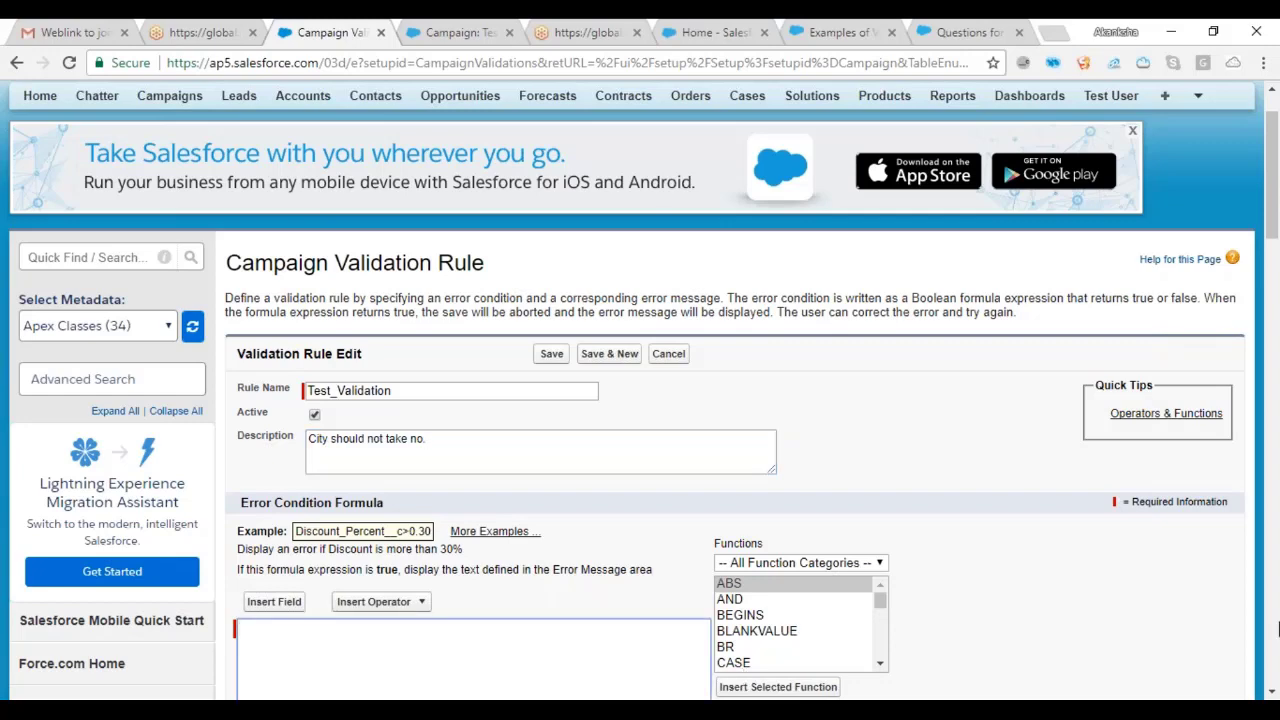
click(1271, 693)
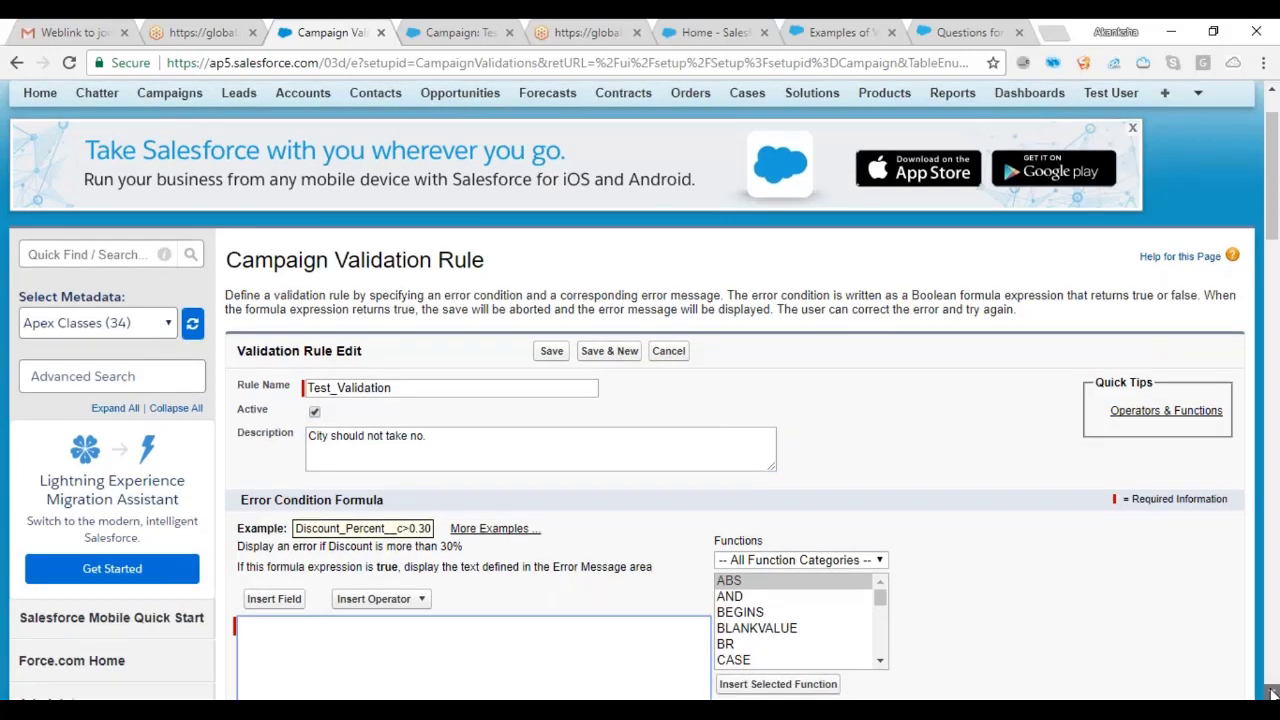
scroll(1271, 693, down, 2)
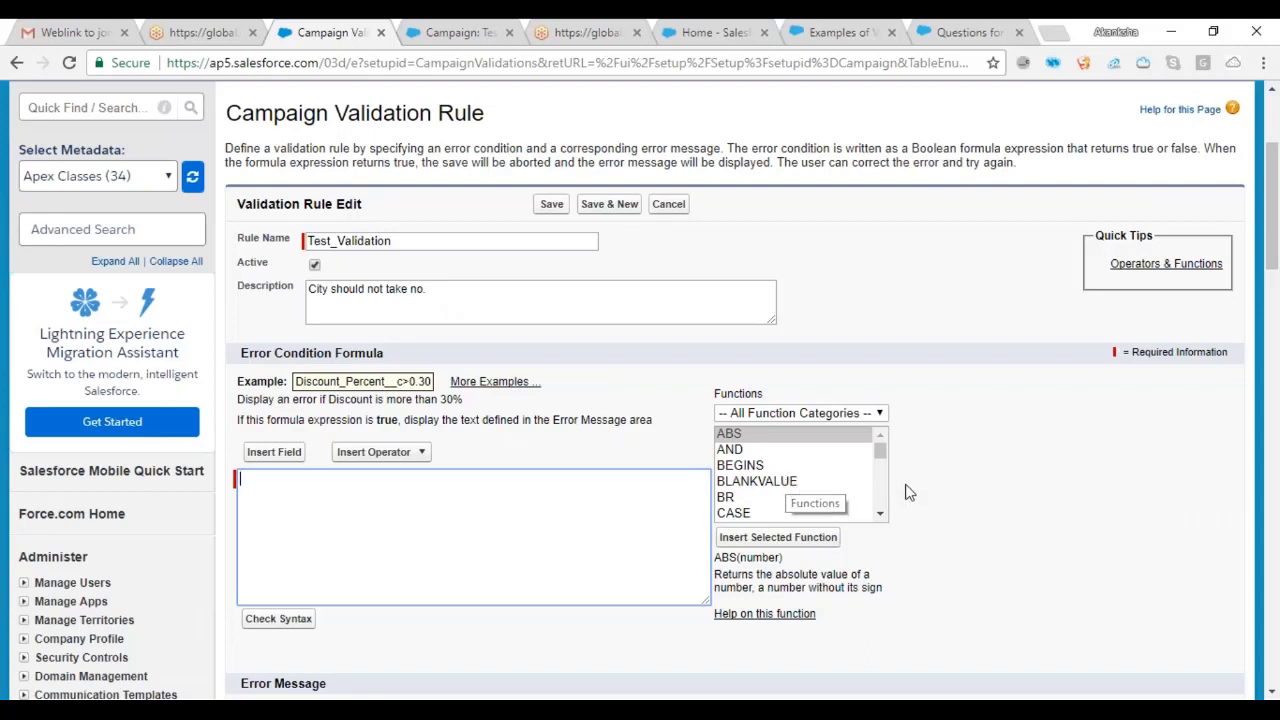
scroll(884, 516, down, 5)
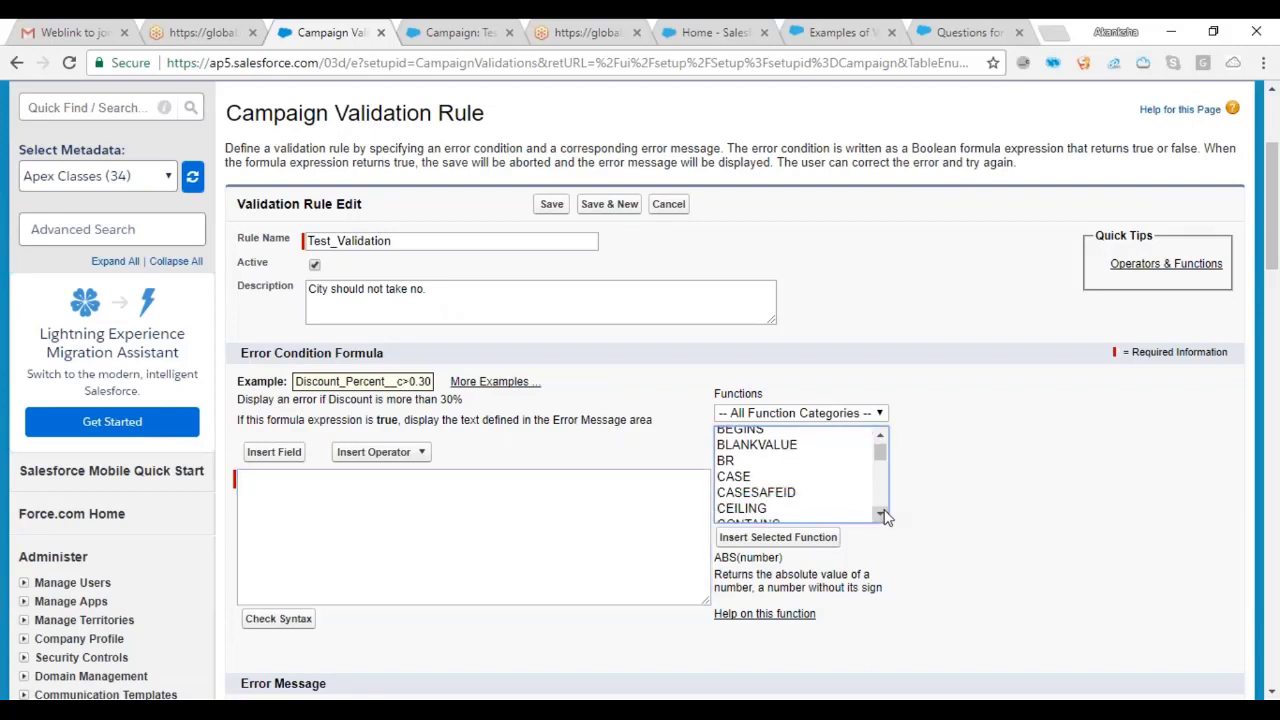
scroll(884, 516, down, 3)
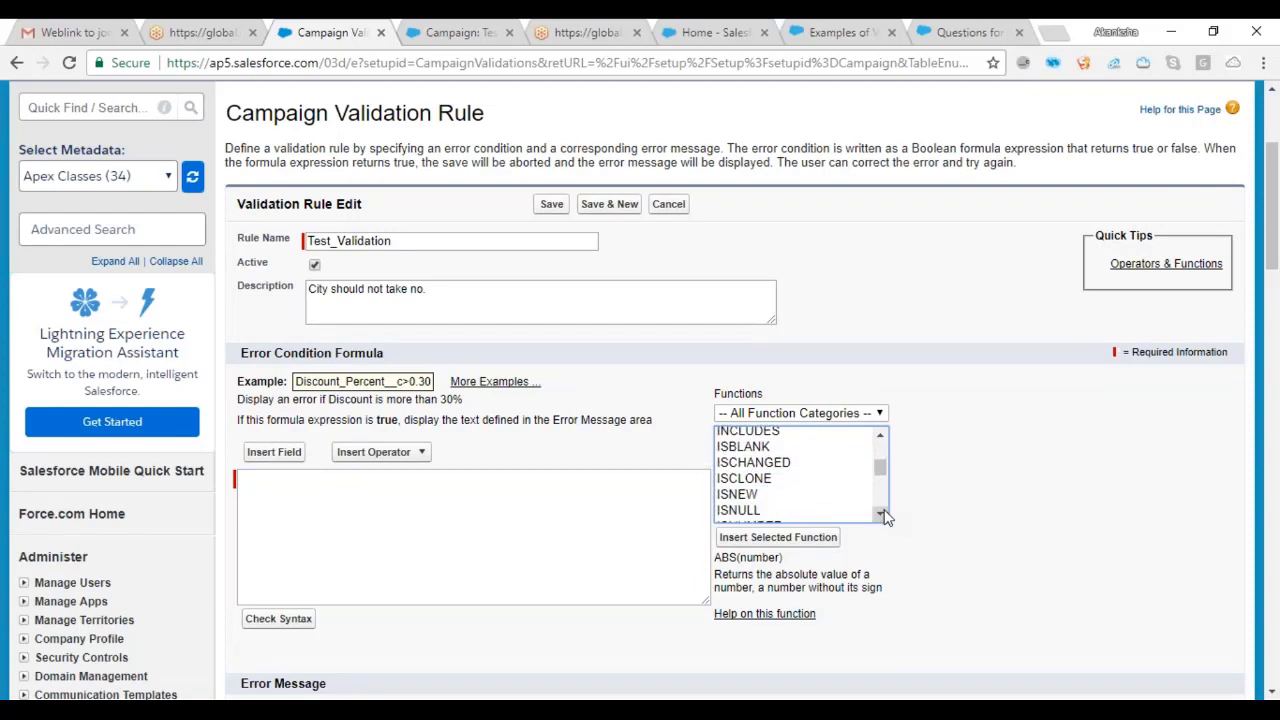
click(813, 481)
key(n)
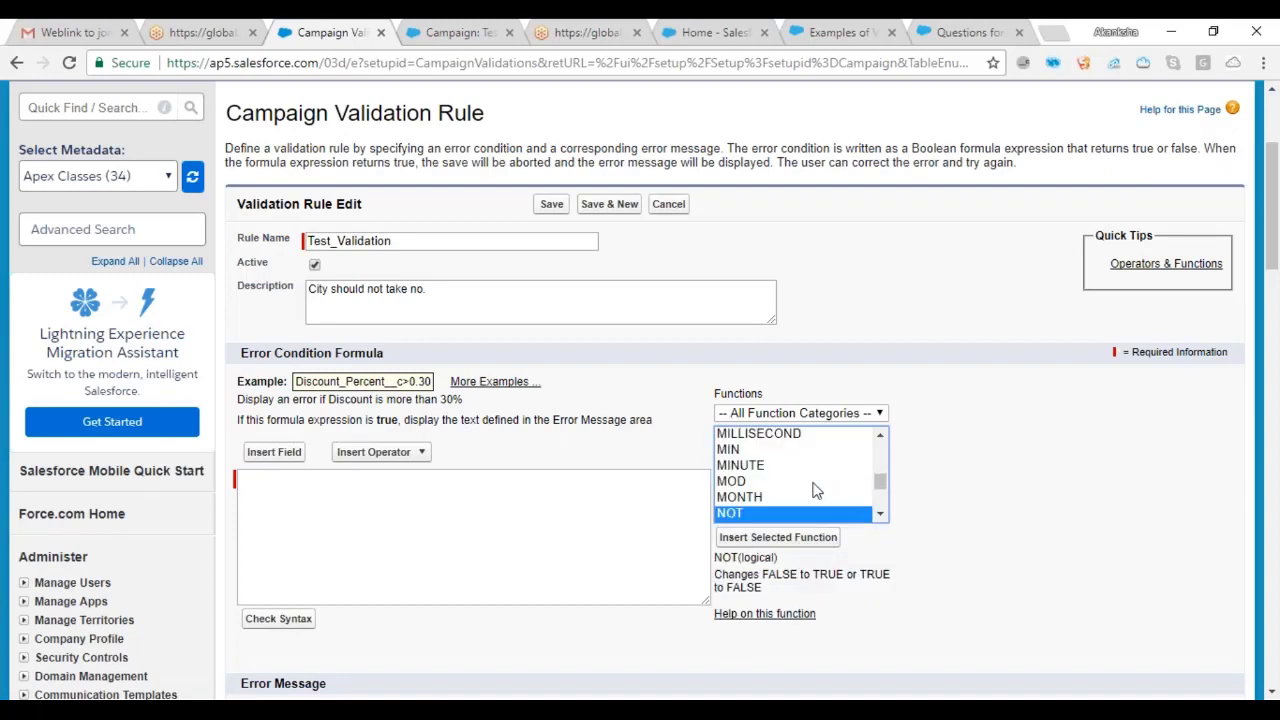
key(Down)
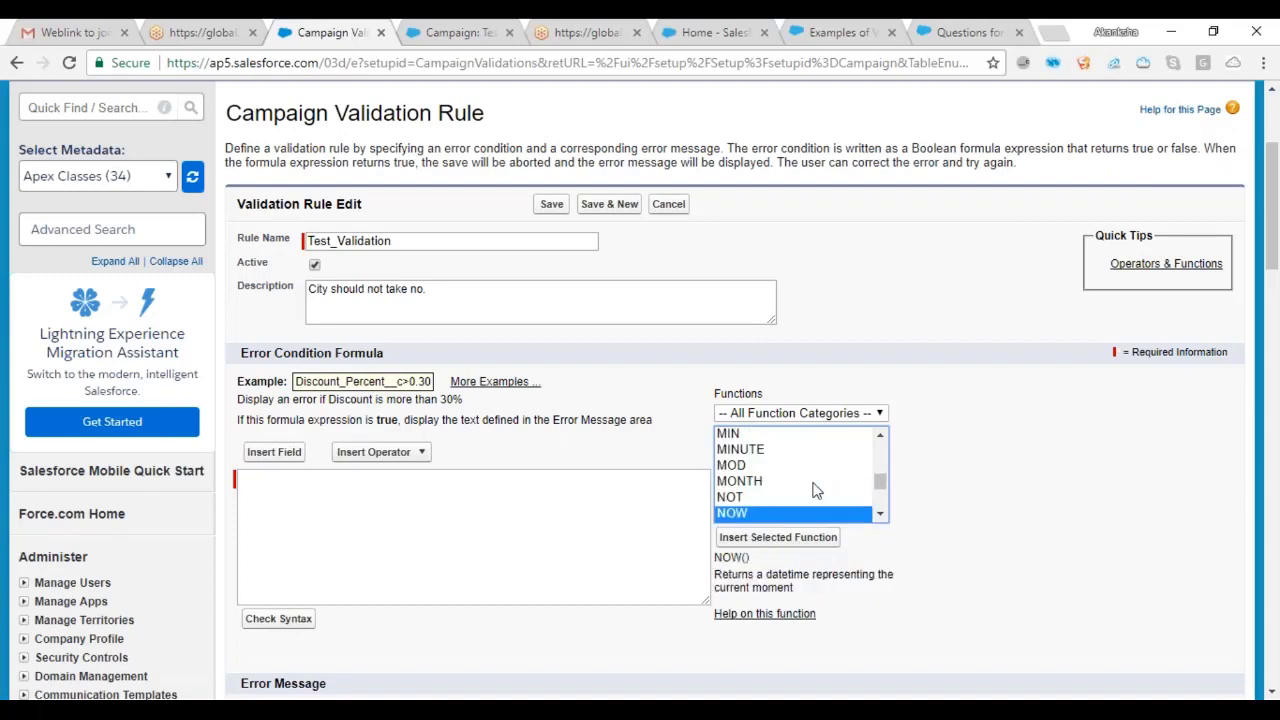
click(878, 515)
click(878, 515)
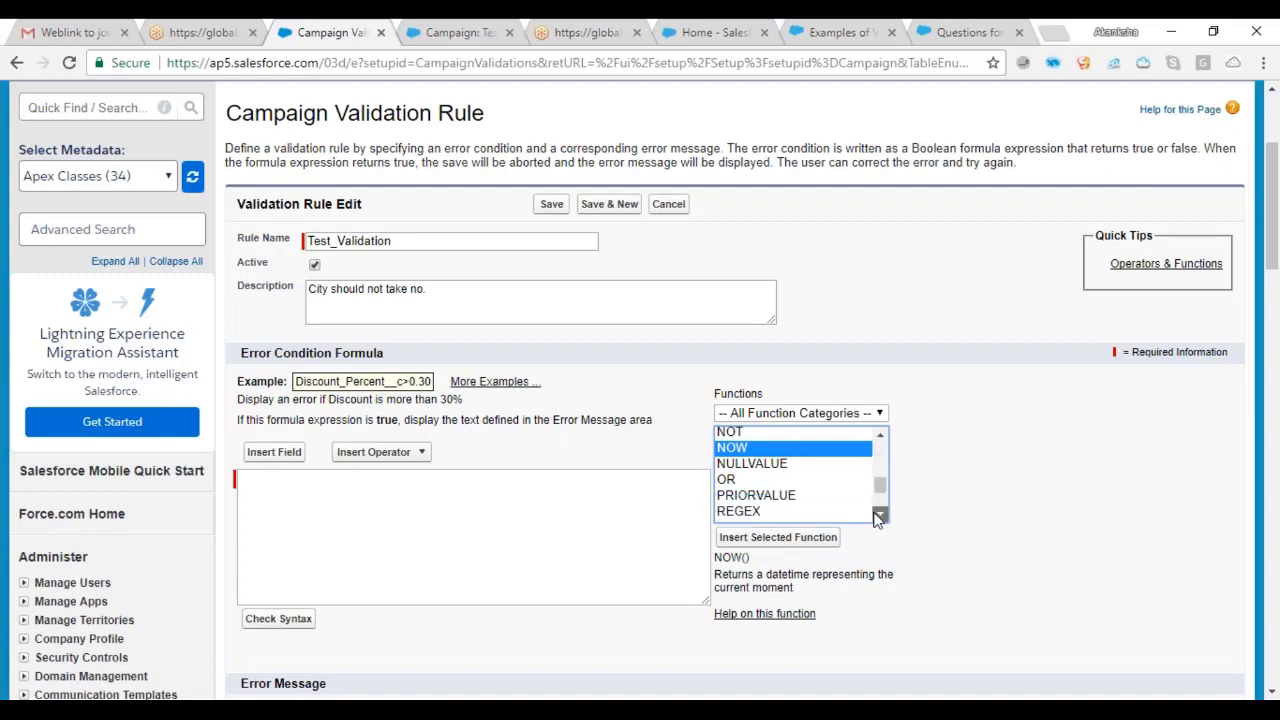
click(878, 515)
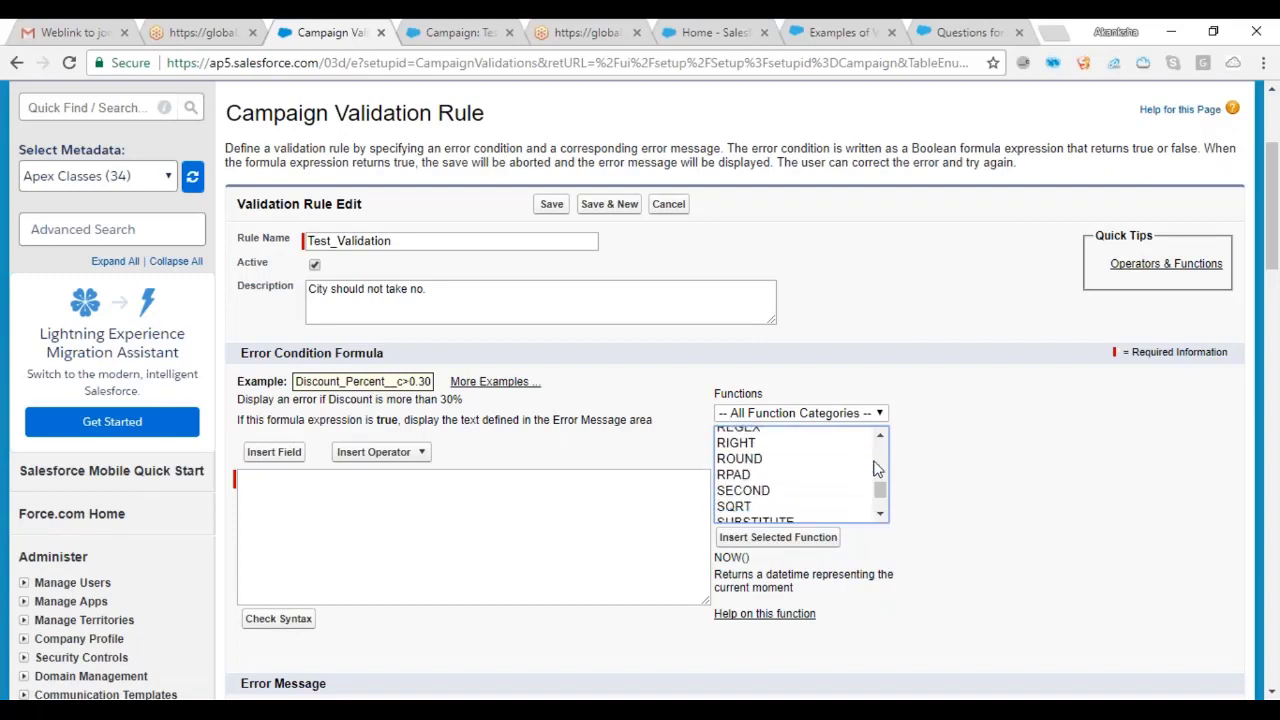
click(878, 515)
click(878, 515)
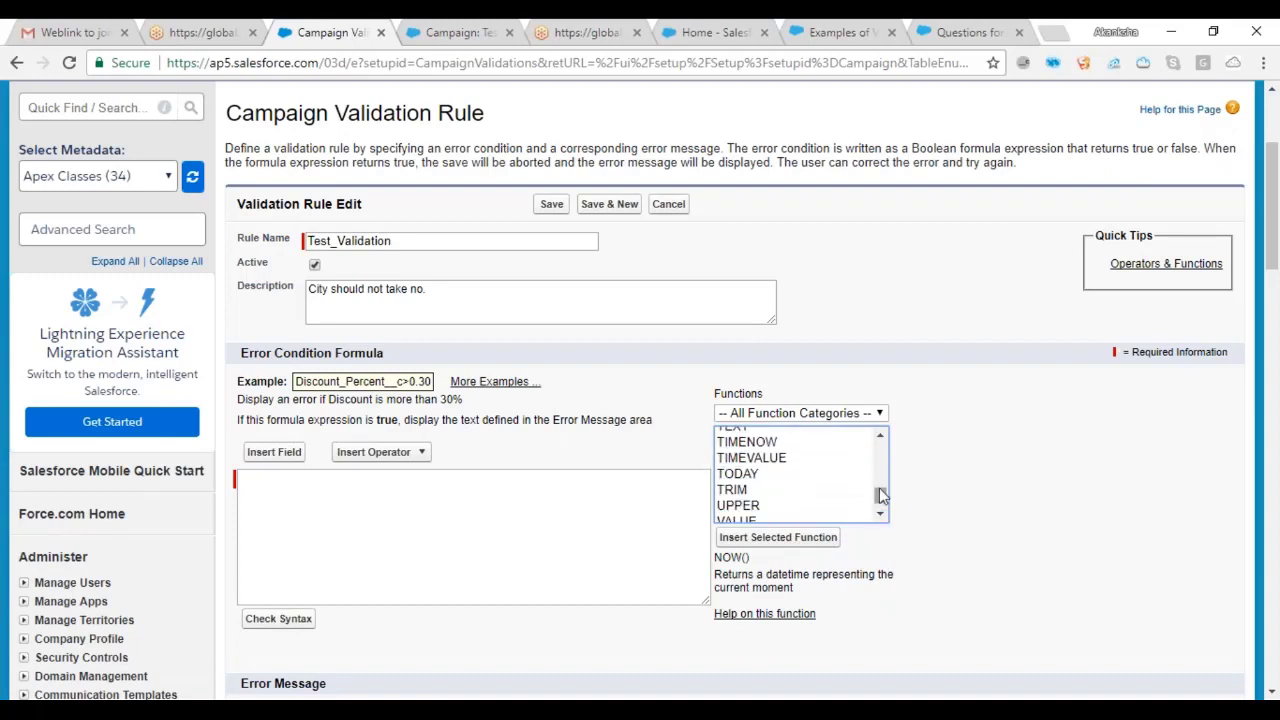
scroll(880, 477, up, 6)
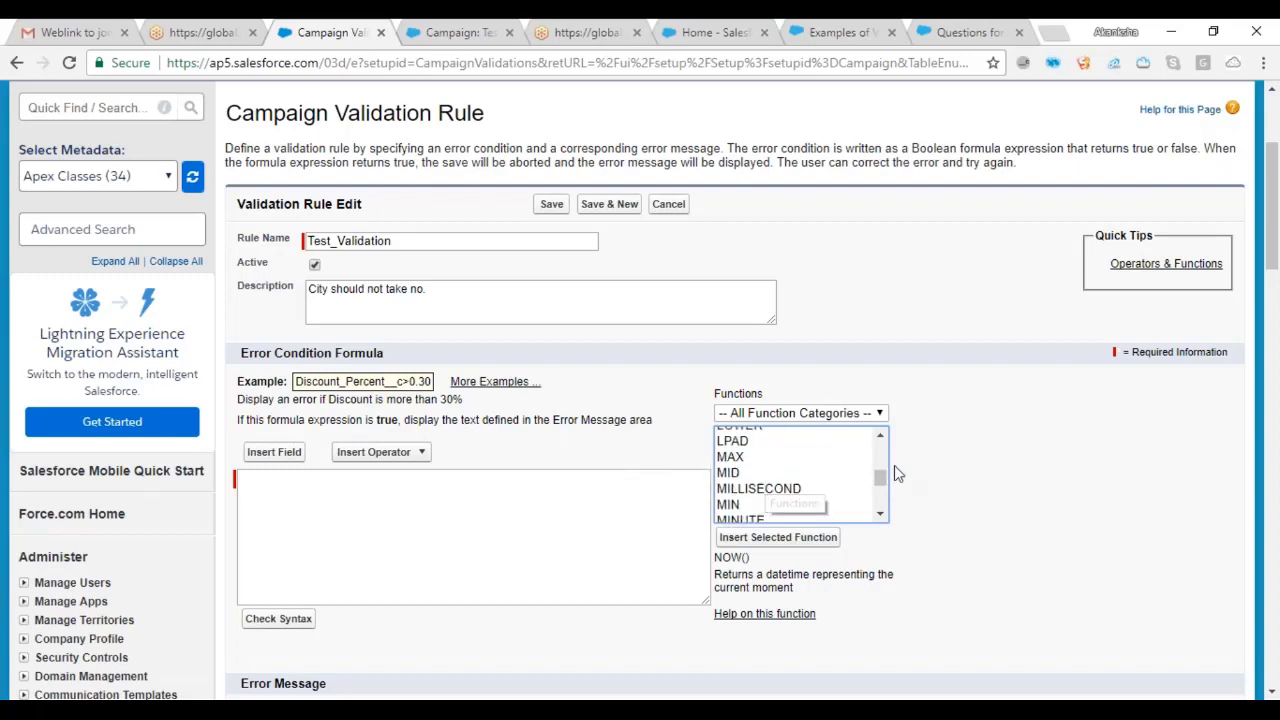
scroll(882, 455, up, 6)
scroll(882, 455, up, 2)
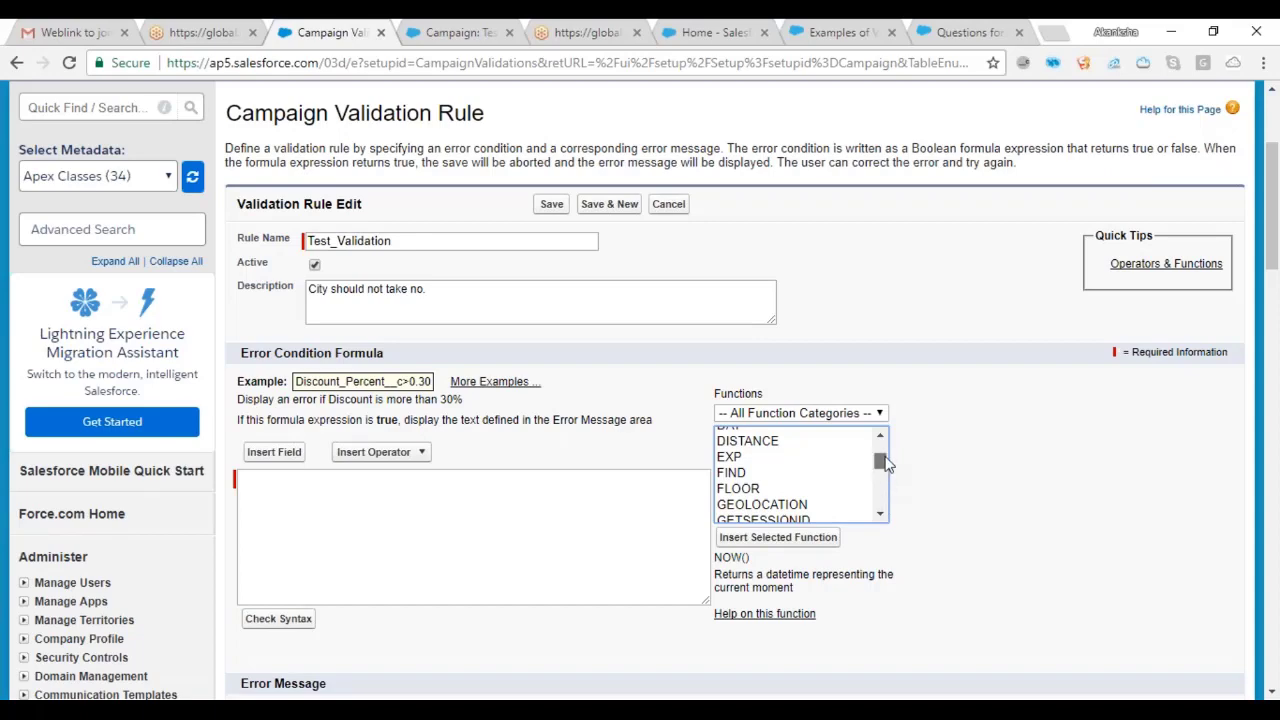
Step: Insert the Campaign object's City field into the error condition formula
click(273, 452)
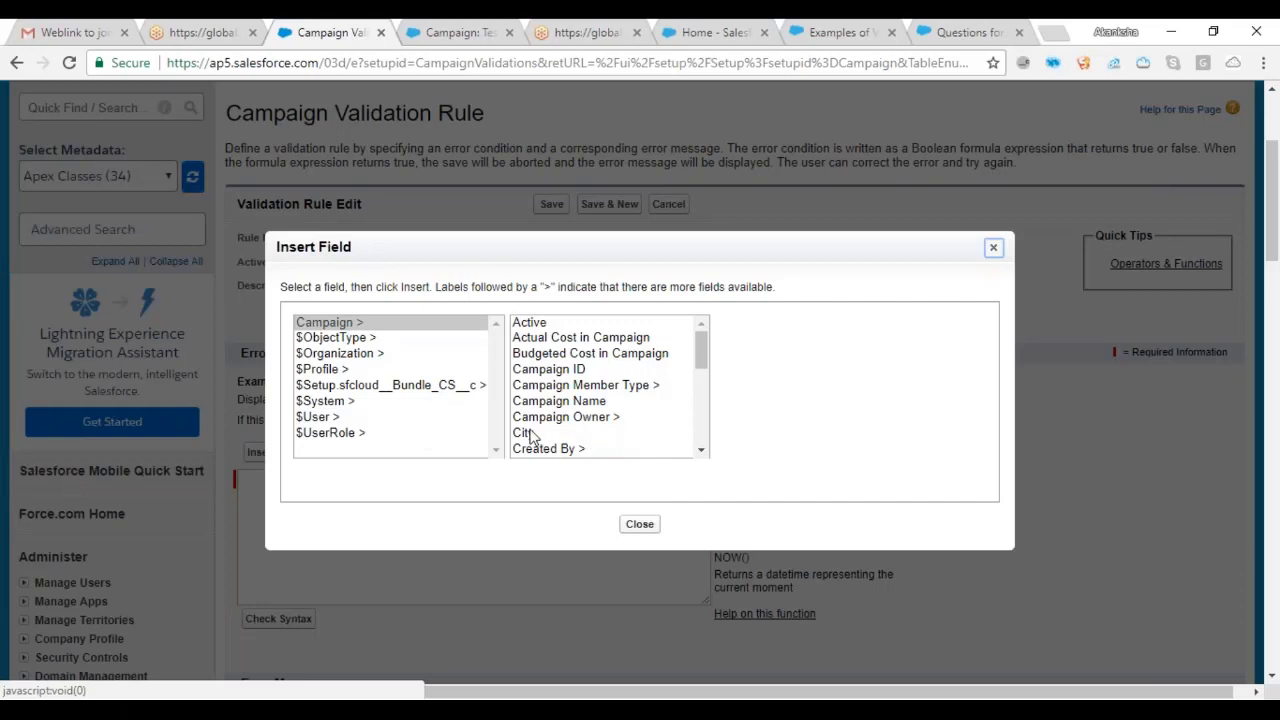
click(530, 434)
click(771, 432)
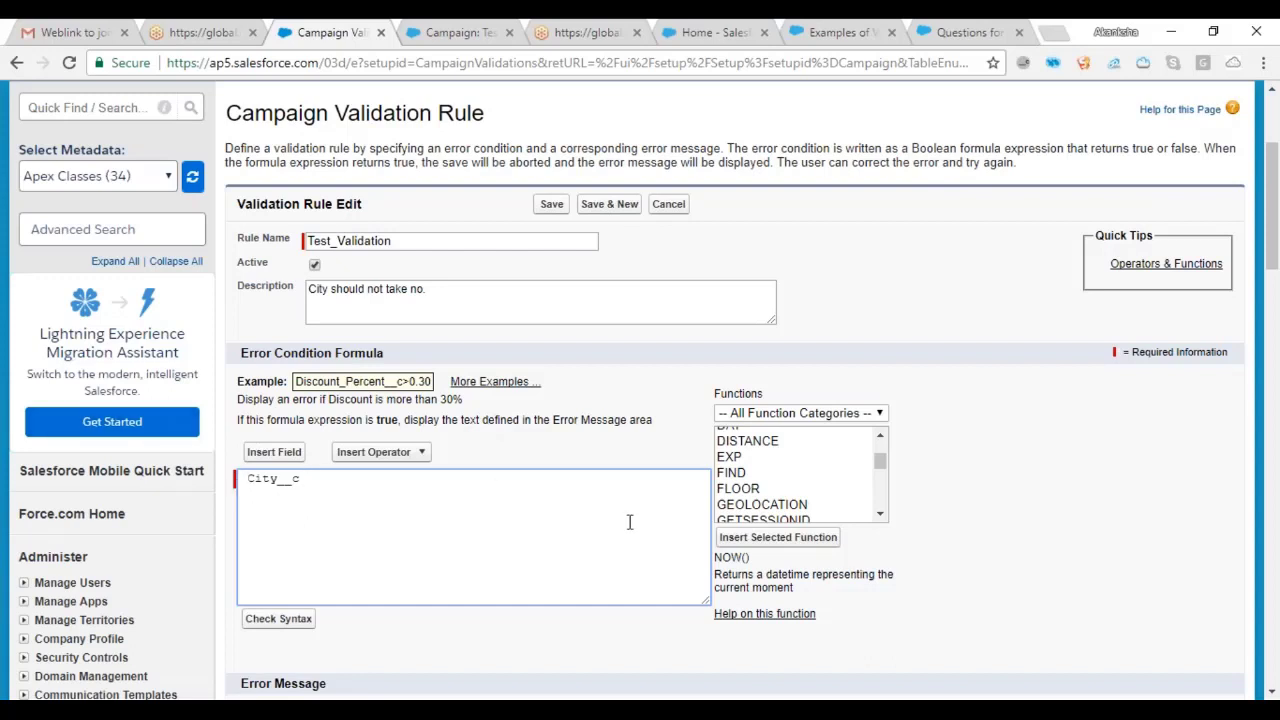
Step: Find and select the ISNUMBER function in the list of formula functions
click(881, 512)
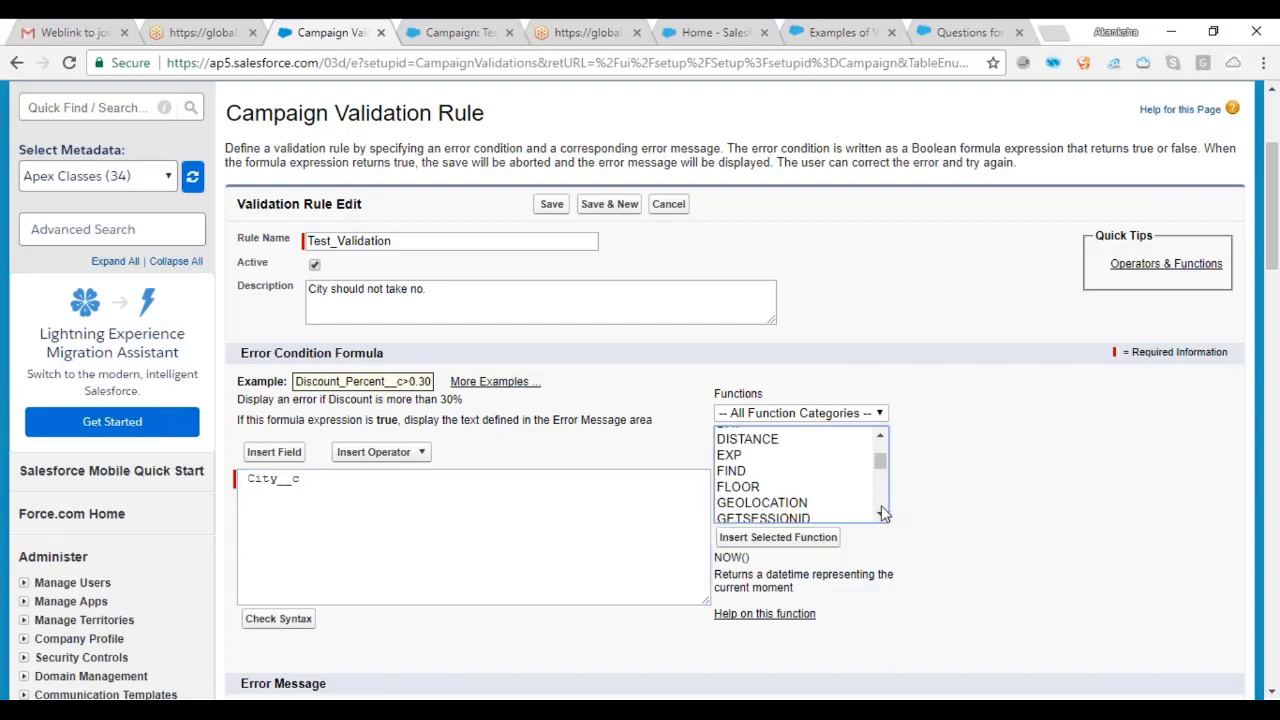
scroll(883, 513, down, 3)
click(880, 437)
click(880, 437)
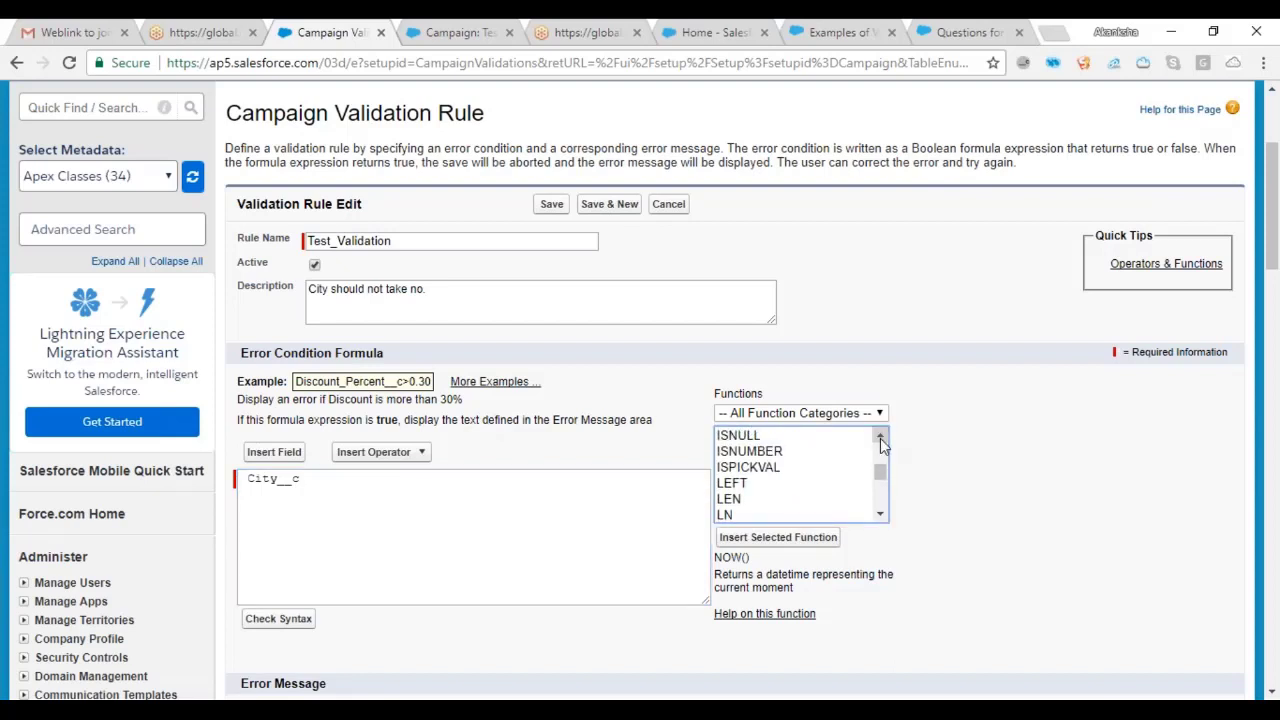
click(880, 438)
click(880, 438)
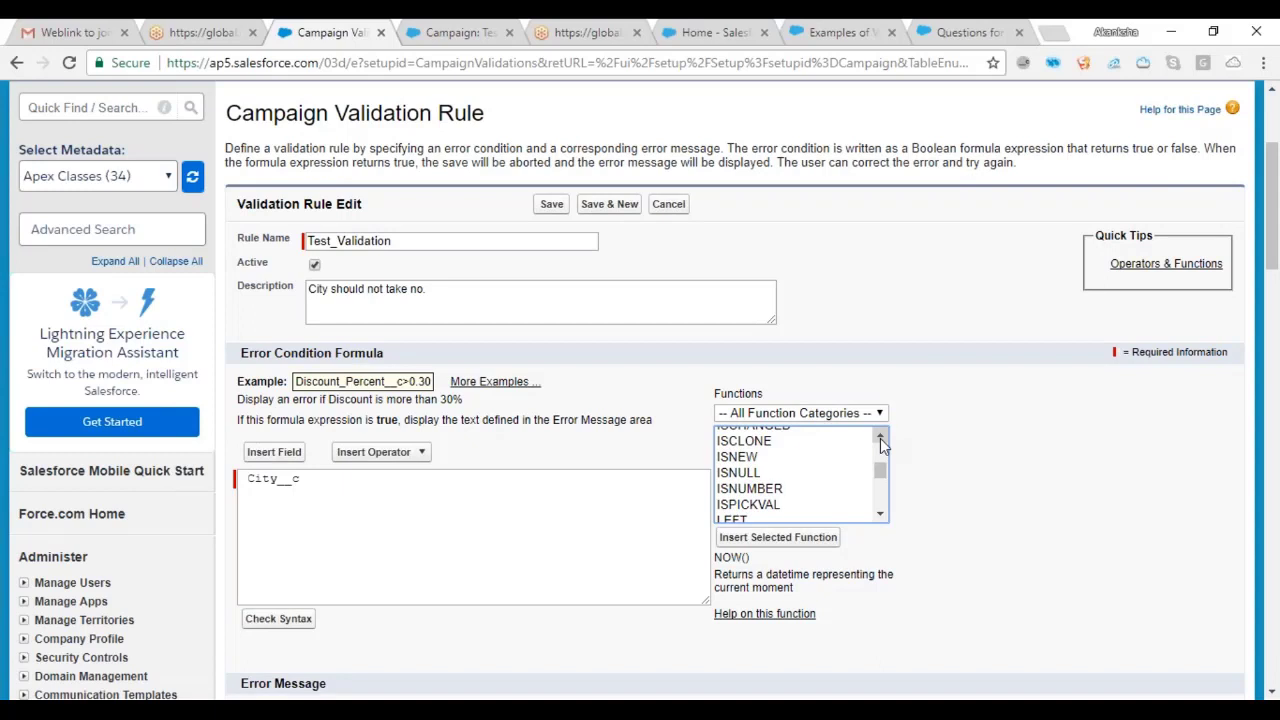
click(880, 438)
click(880, 438)
click(880, 513)
click(880, 513)
click(748, 489)
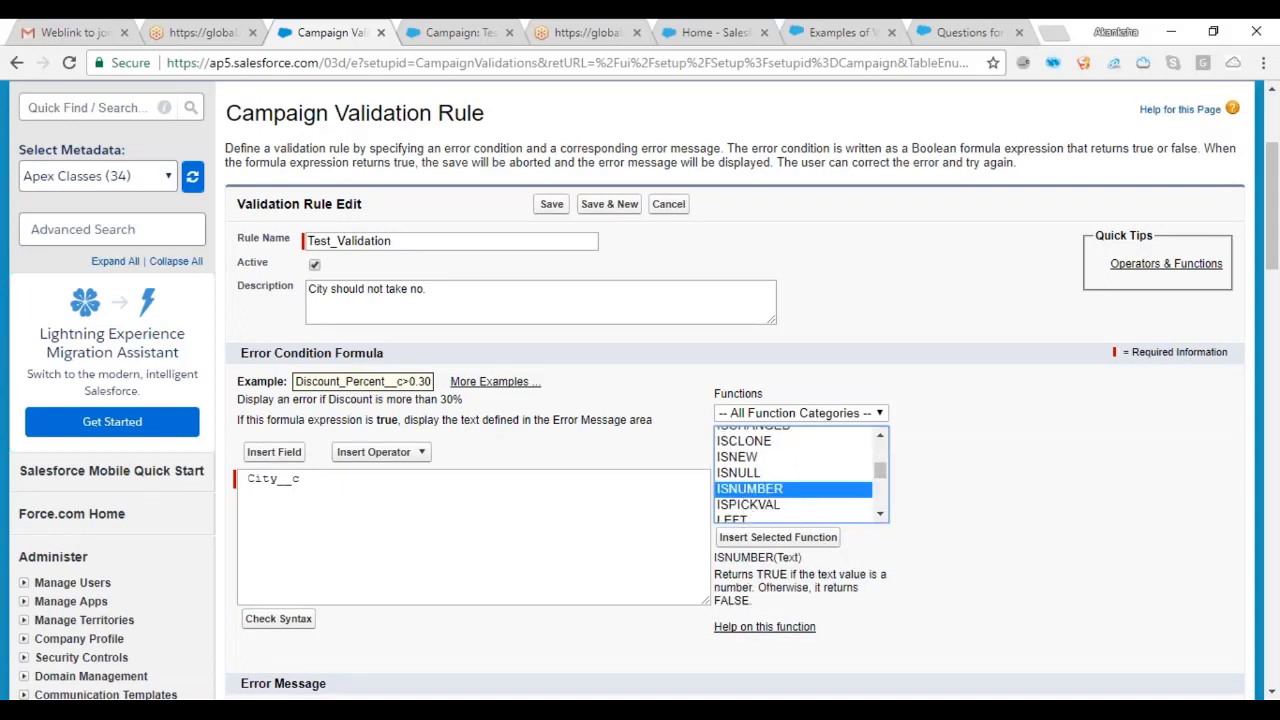
Step: Review the Campaign fields that can be inserted into the formula, without inserting another one
click(277, 455)
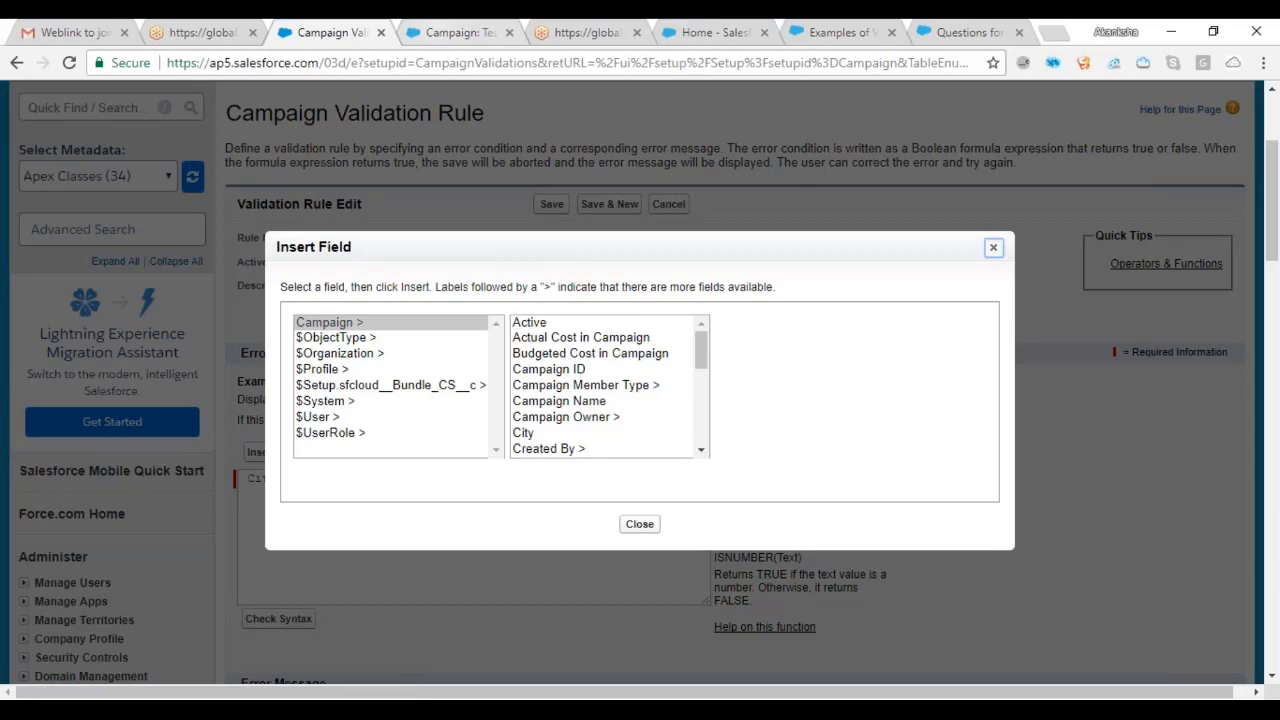
key(ctrl+Tab)
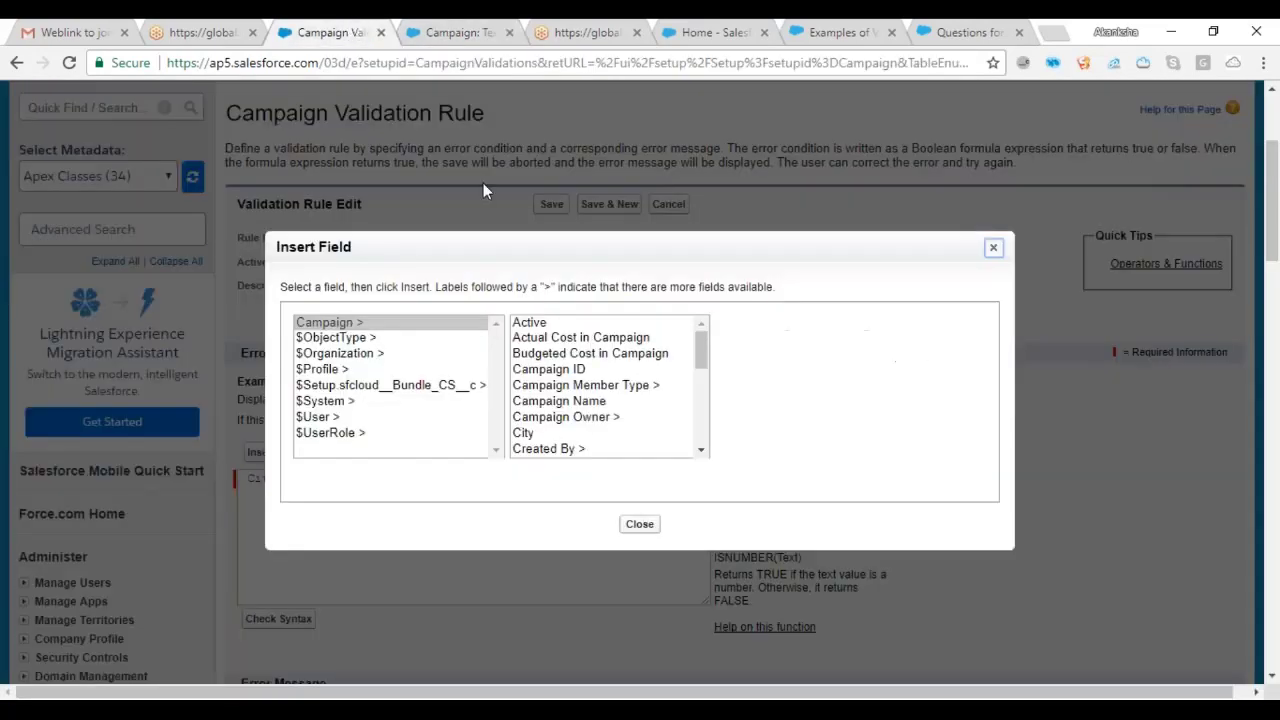
click(322, 30)
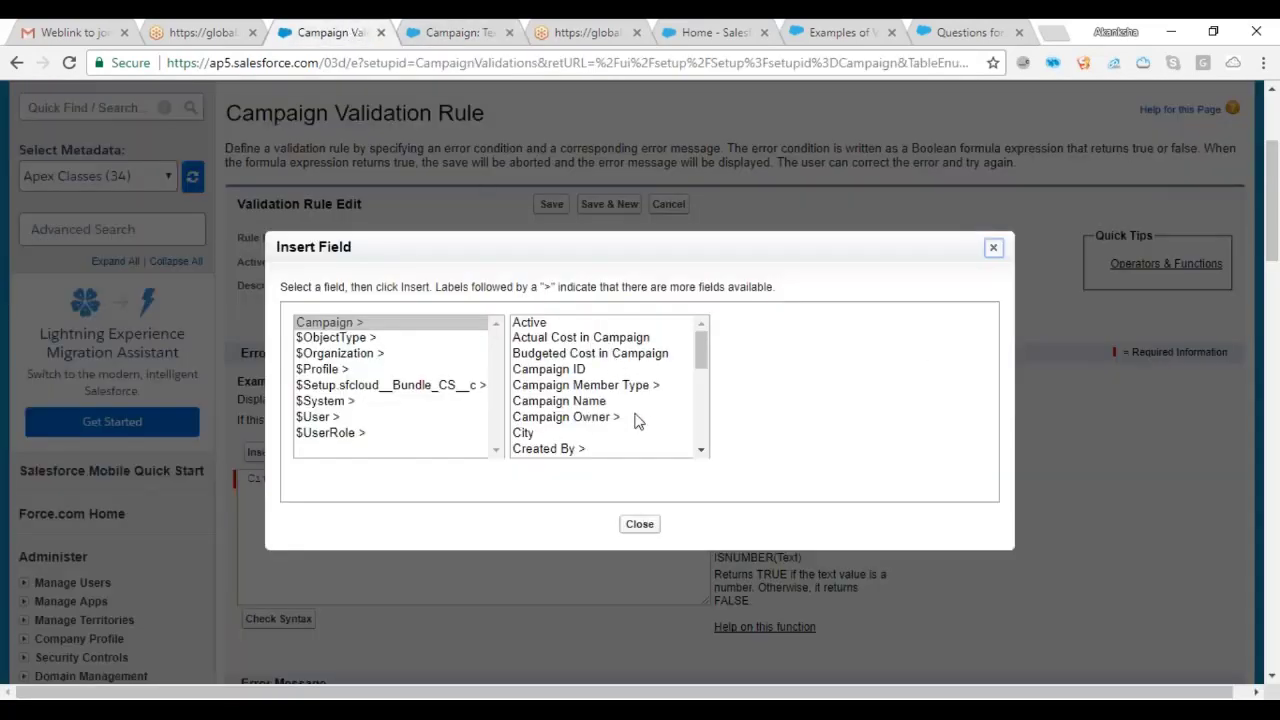
click(701, 450)
click(701, 450)
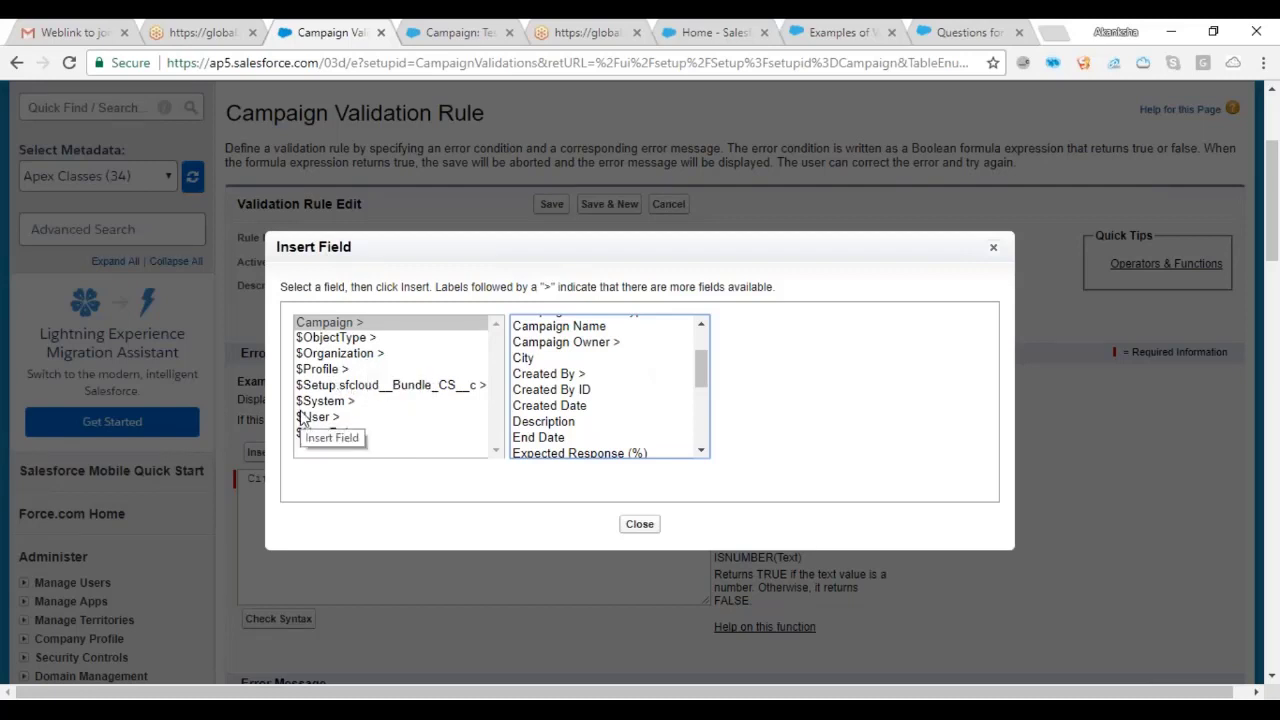
click(701, 343)
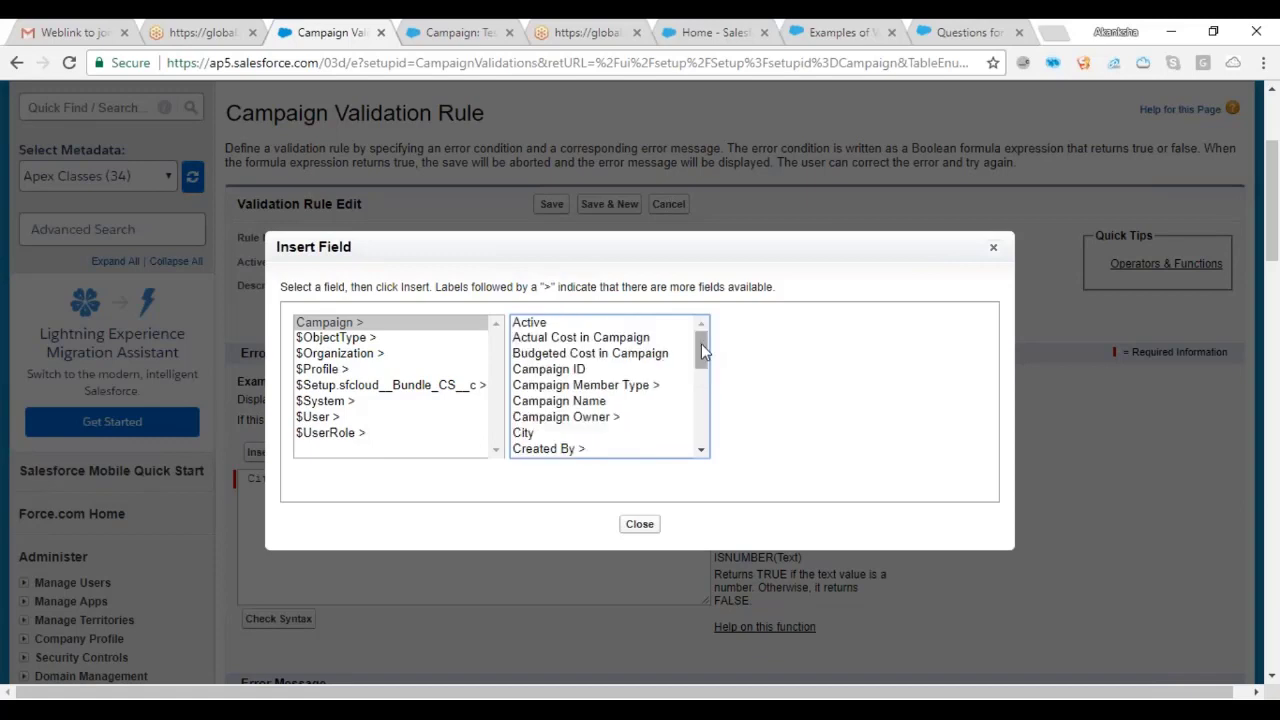
click(702, 438)
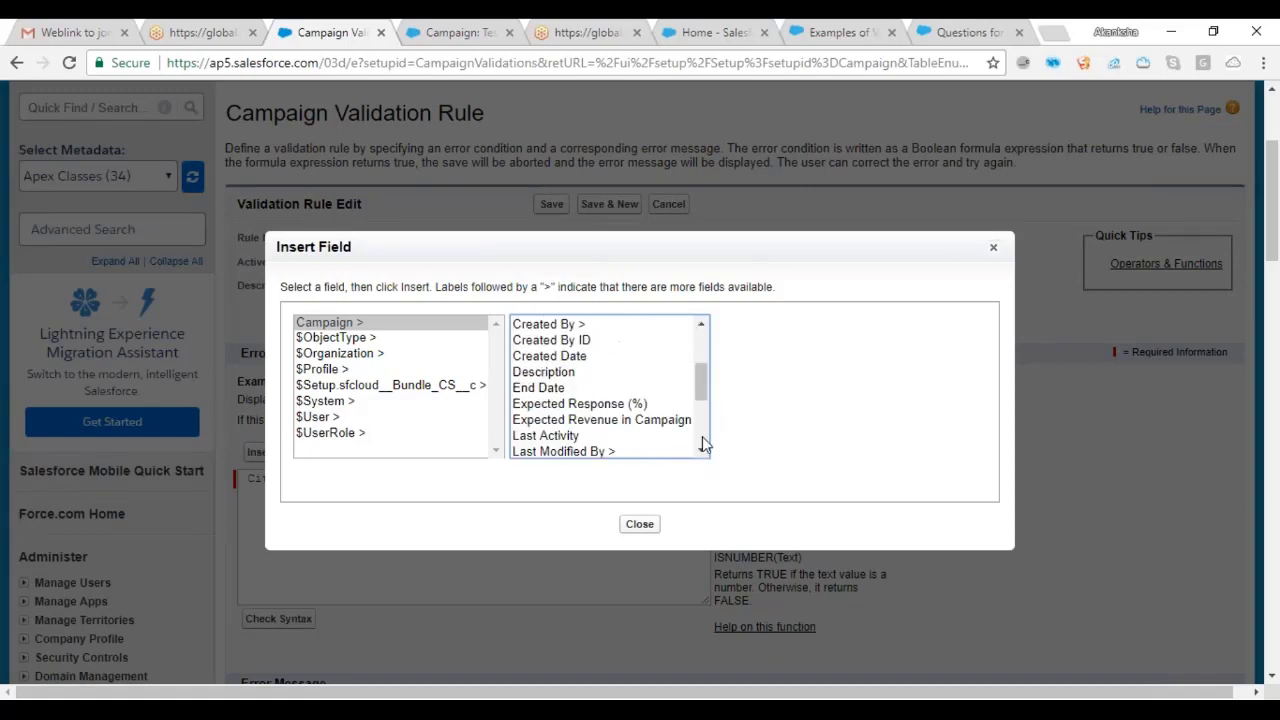
click(991, 250)
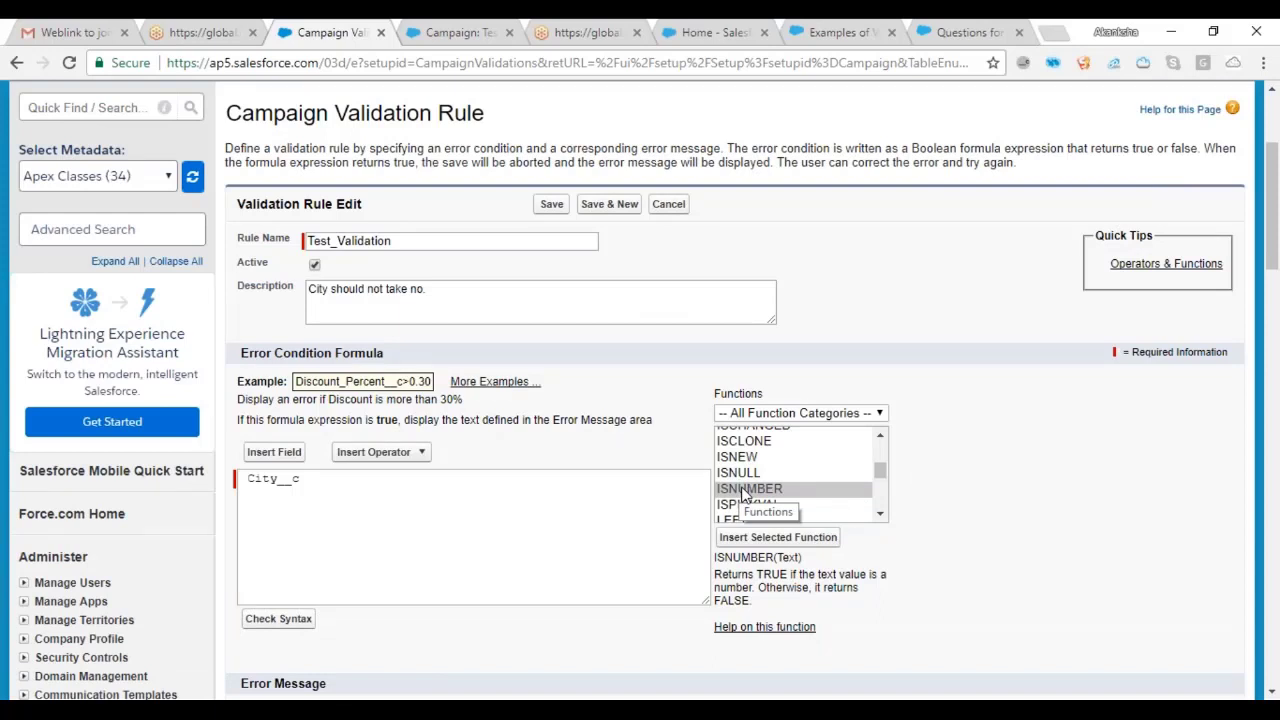
Step: Insert the ISNUMBER function, move City__c into it in place of the Text placeholder, and add an opening parenthesis before it
click(737, 541)
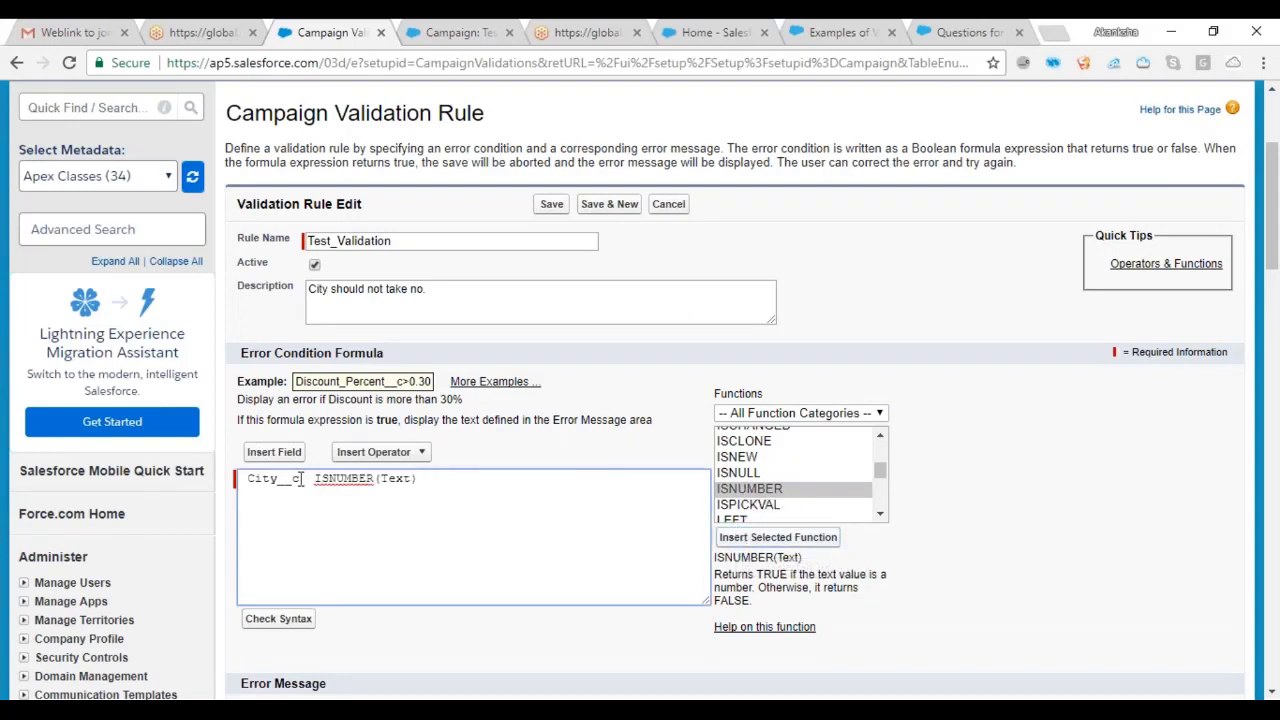
drag(301, 479, 250, 478)
key(ctrl+c)
key(BackSpace)
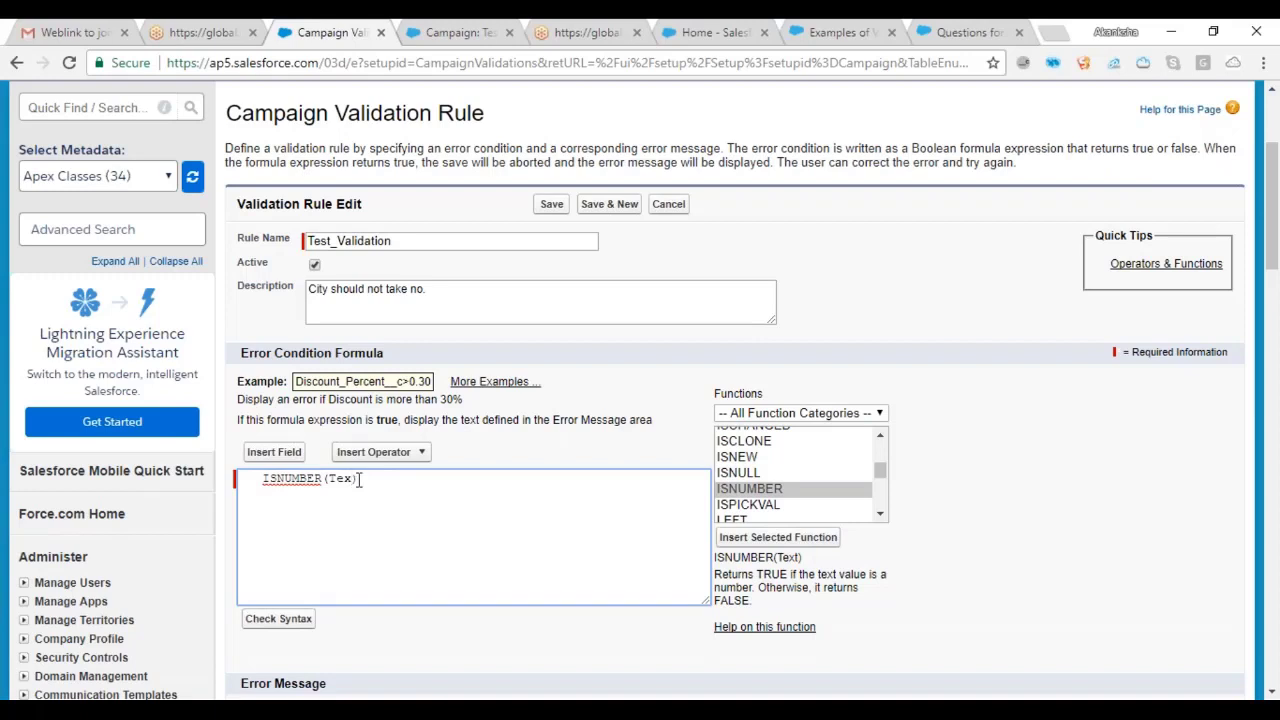
key(BackSpace)
key(BackSpace)
key(BackSpace)
key(BackSpace)
key(ctrl+v)
text((ISN)
Step: Insert the NOT function and rework the error condition formula to read NOT(ISNUMBER(City__c))
click(810, 490)
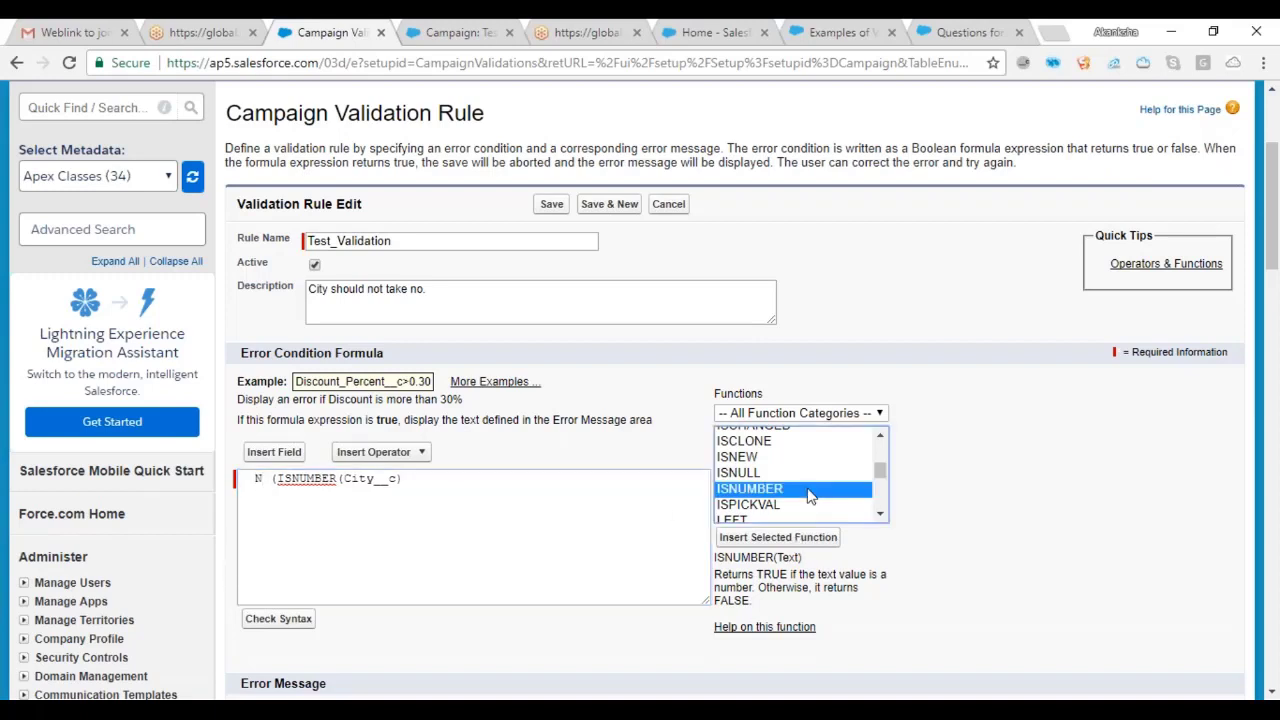
key(n)
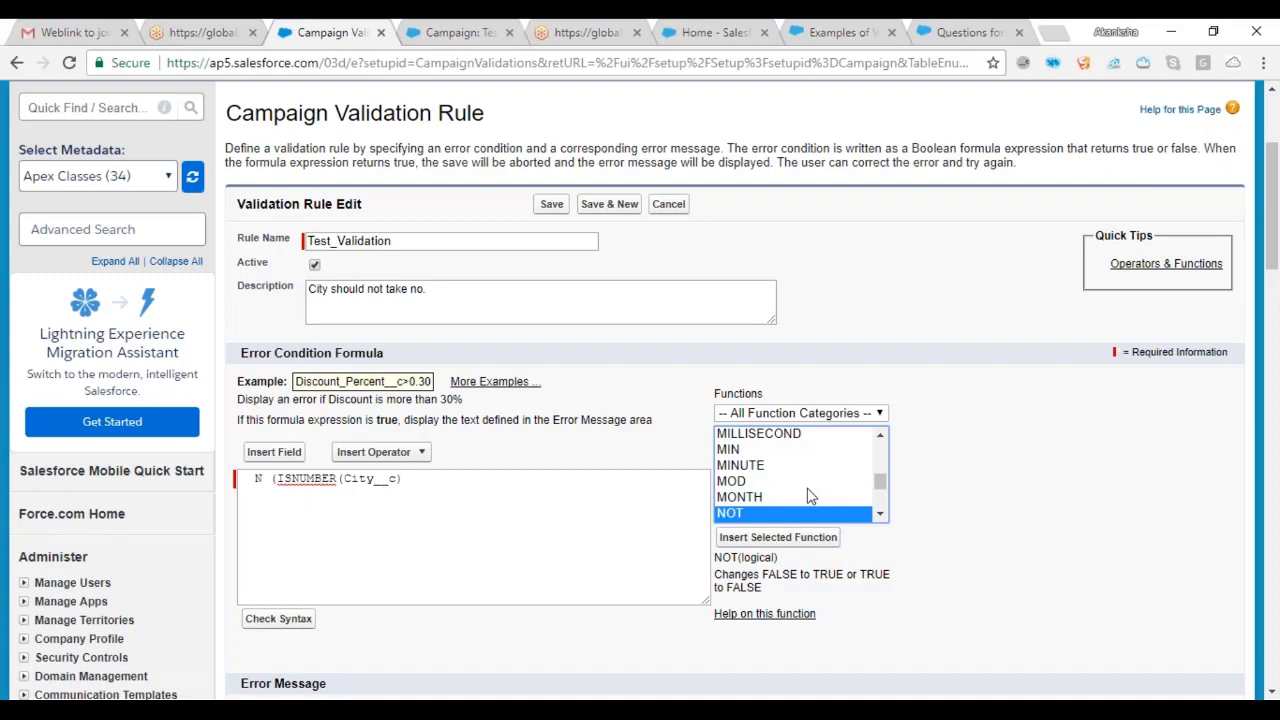
click(735, 535)
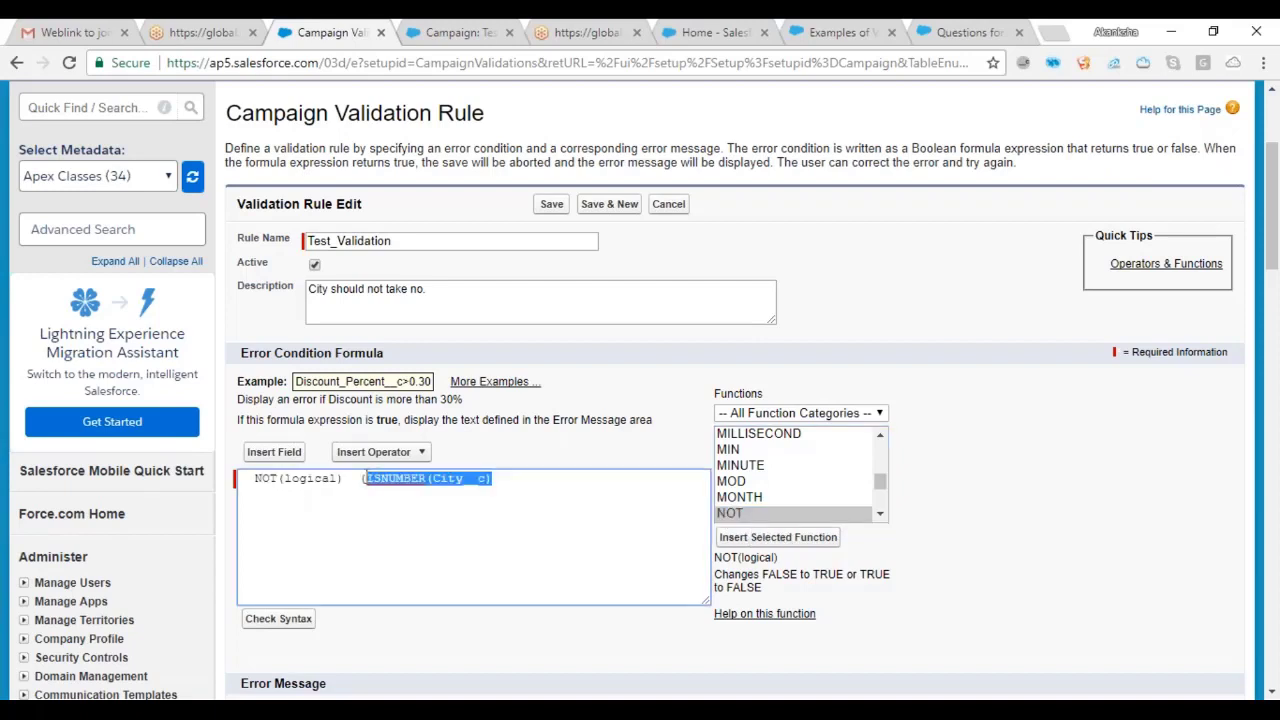
key(BackSpace)
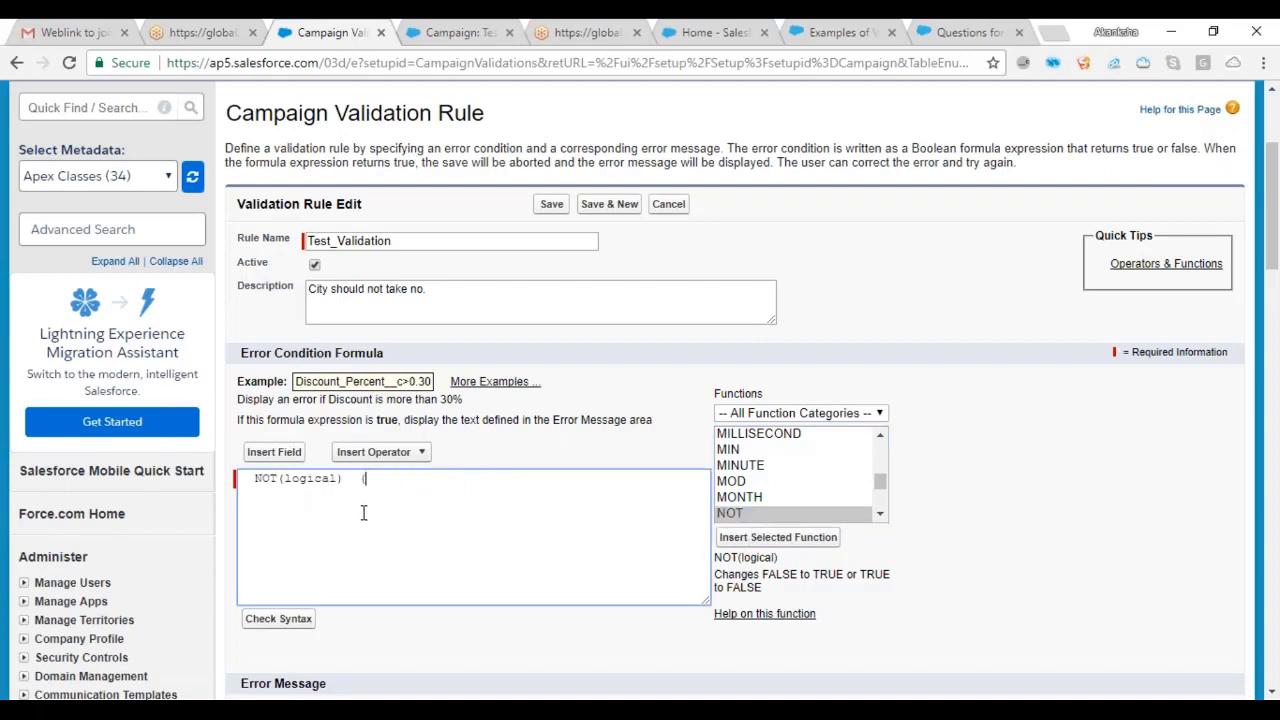
key(BackSpace)
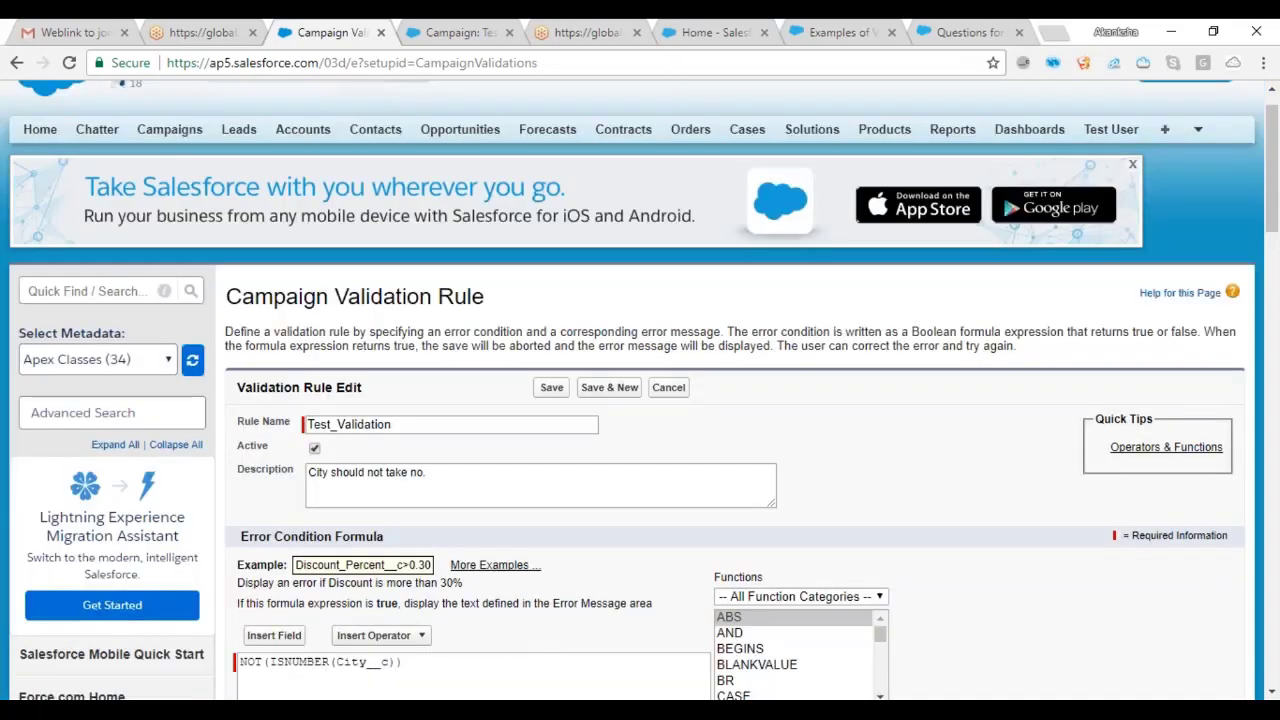
Step: Set the rule's error message to "Field value should be in letters"
scroll(265, 407, down, 4)
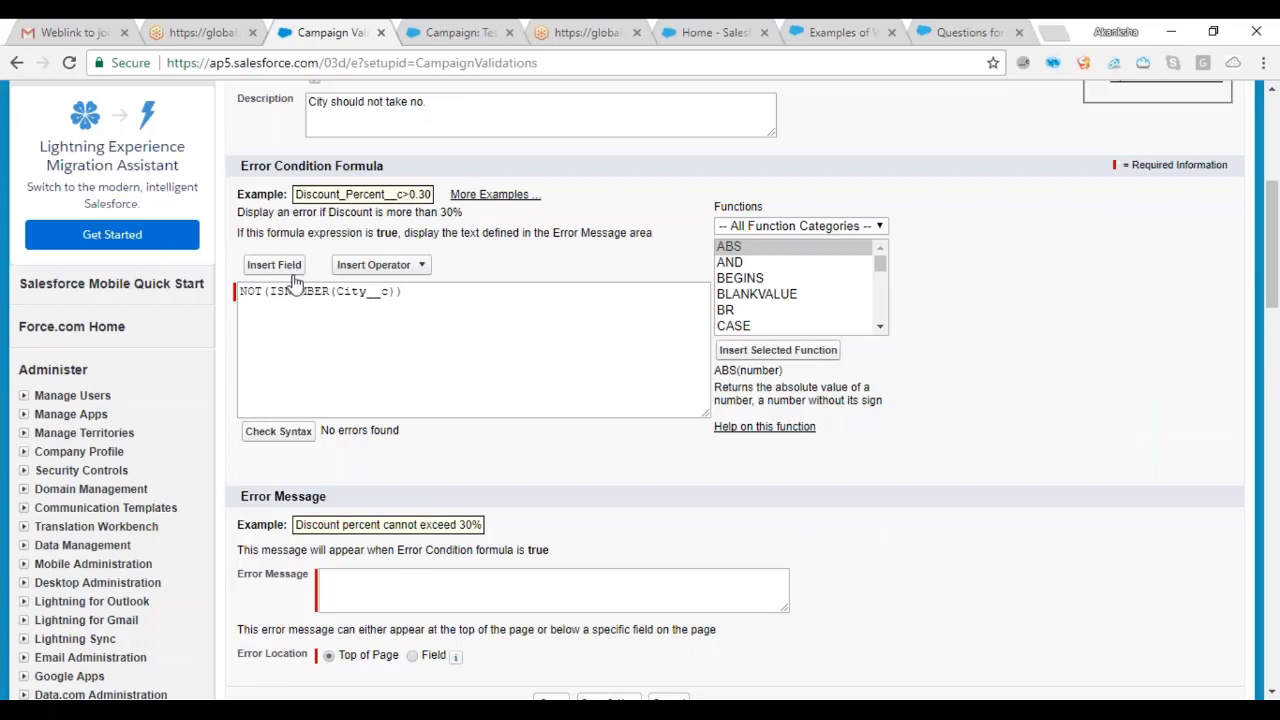
click(347, 601)
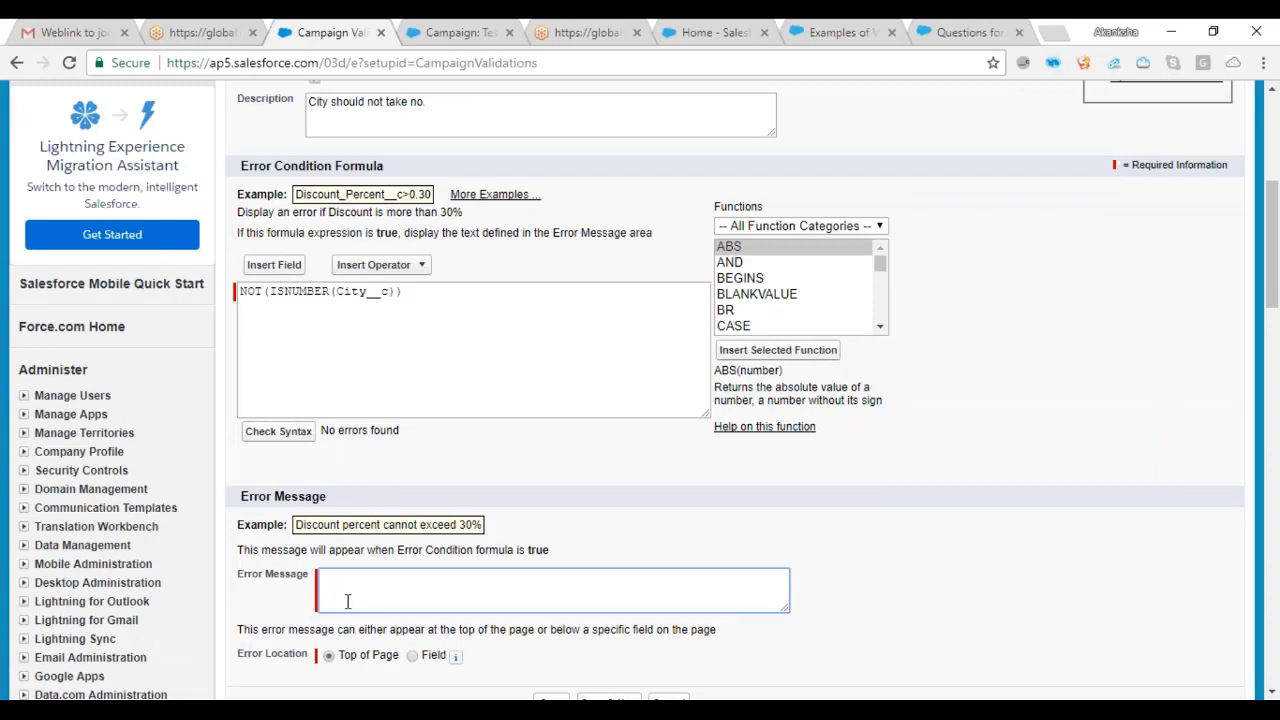
text(Field )
text(val)
text(ue should )
text(be )
text(in )
text(text)
text( p)
key(BackSpace)
key(BackSpace)
key(BackSpace)
text(letters)
click(278, 613)
scroll(278, 613, down, 1)
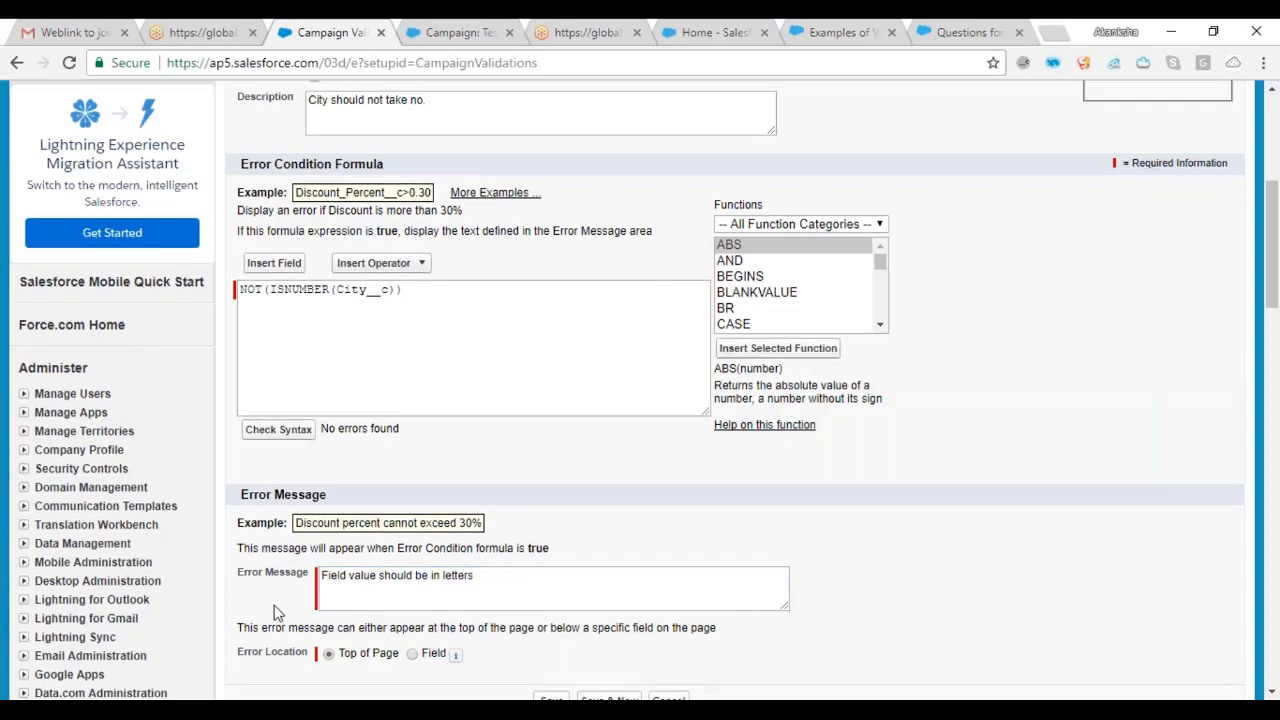
Step: Save the validation rule and test it by re-saving the Test campaign with City kept at 1234
scroll(278, 613, down, 2)
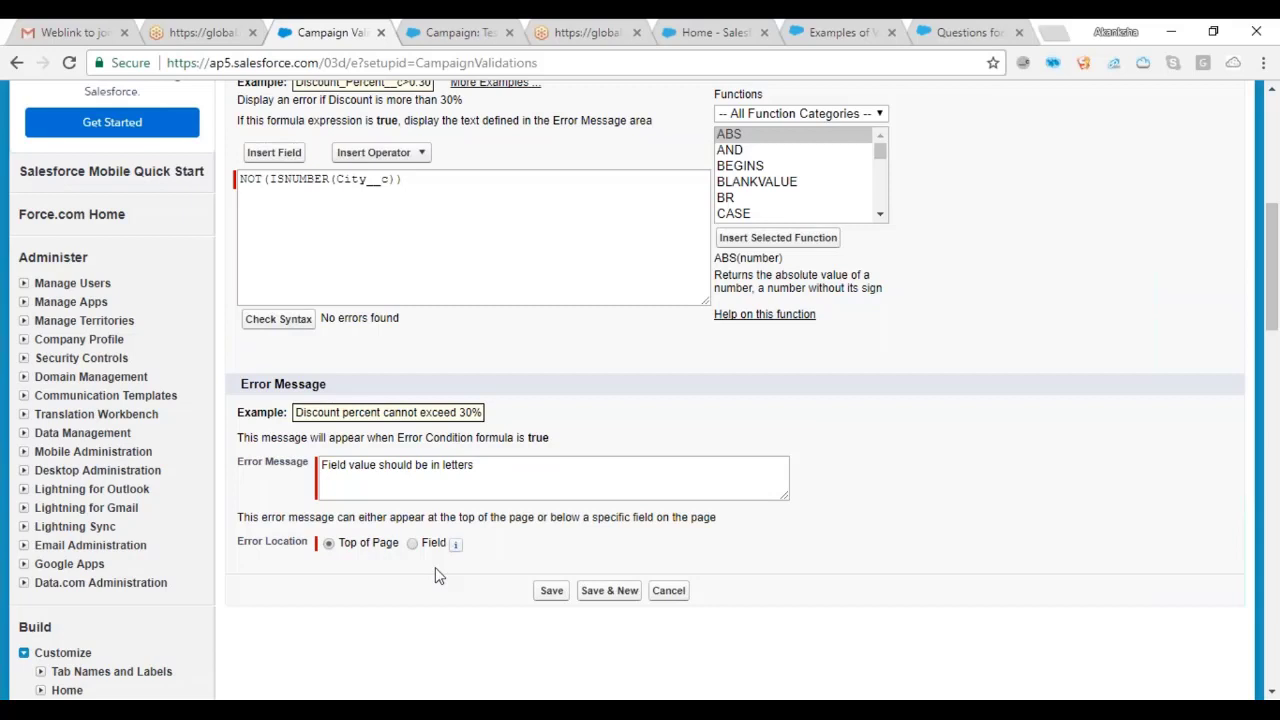
click(552, 590)
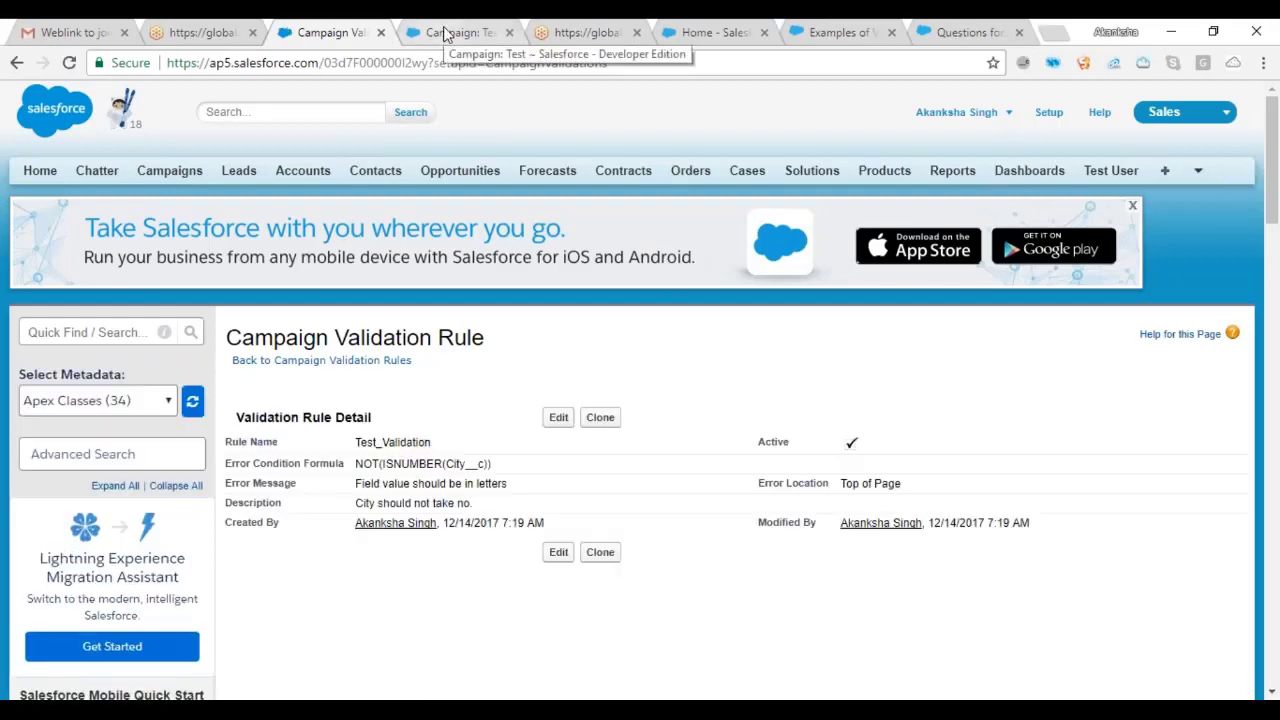
click(446, 33)
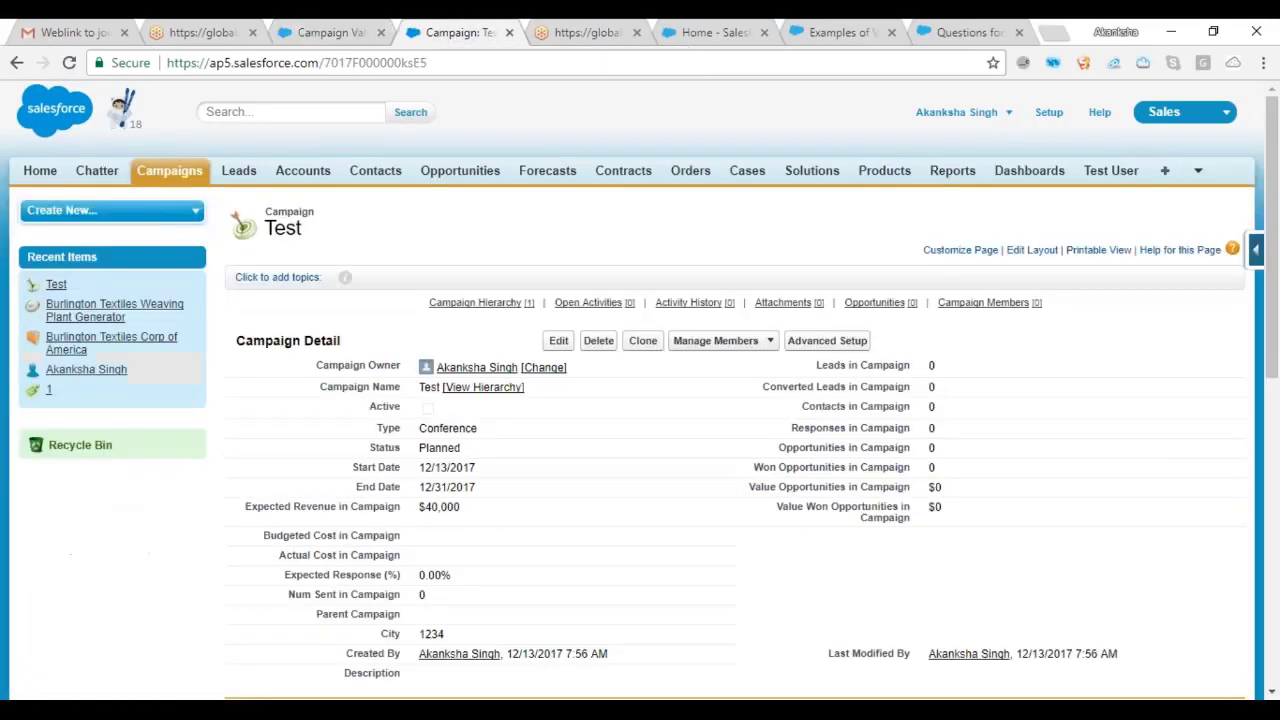
click(442, 66)
click(442, 70)
click(558, 341)
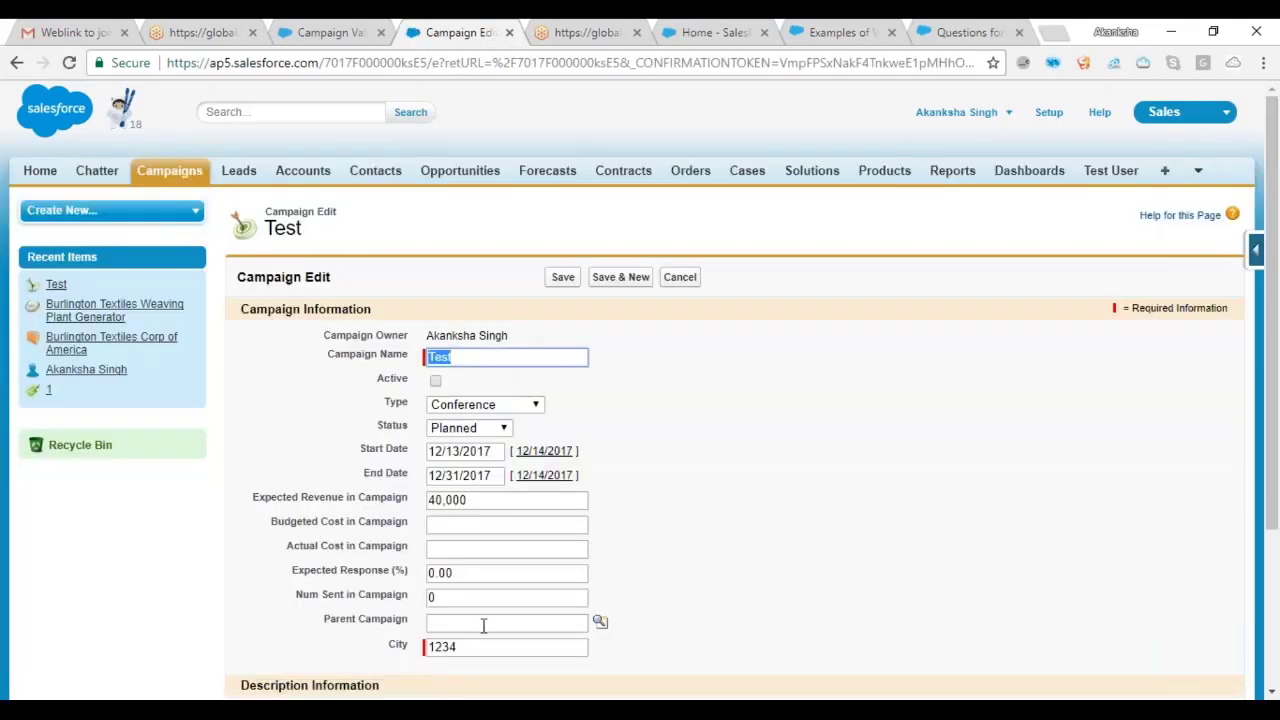
click(478, 646)
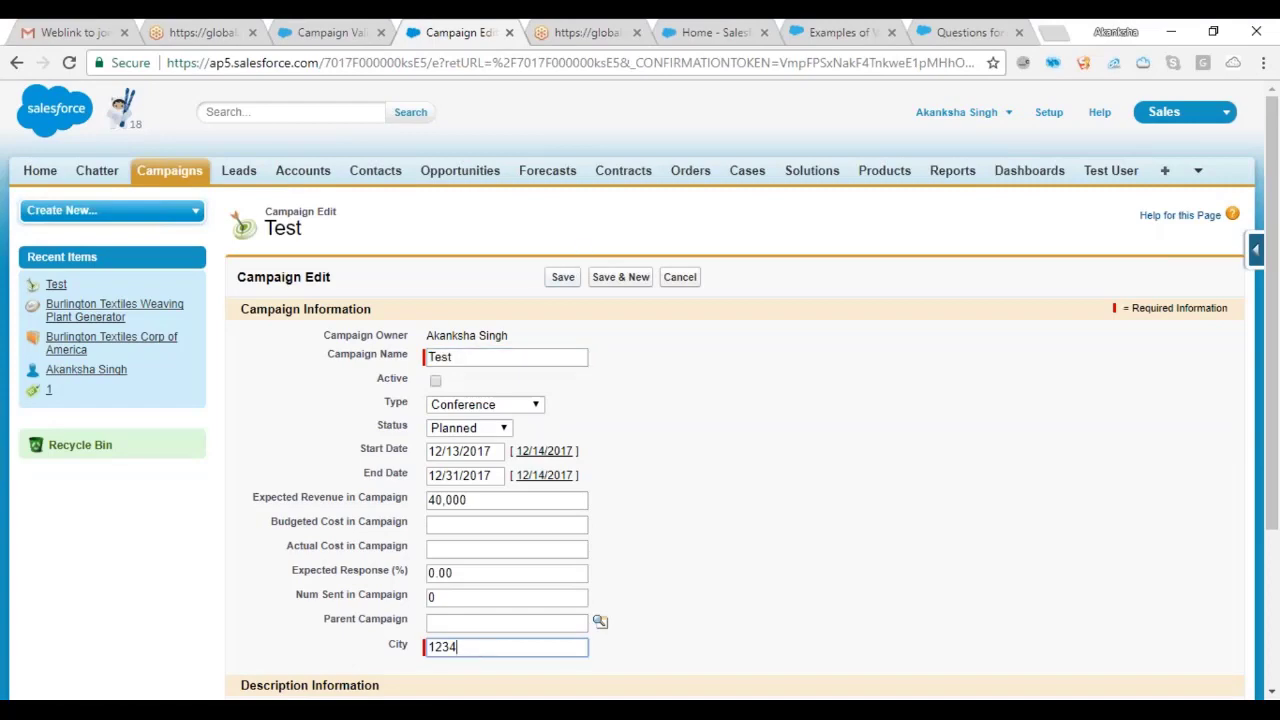
key(Return)
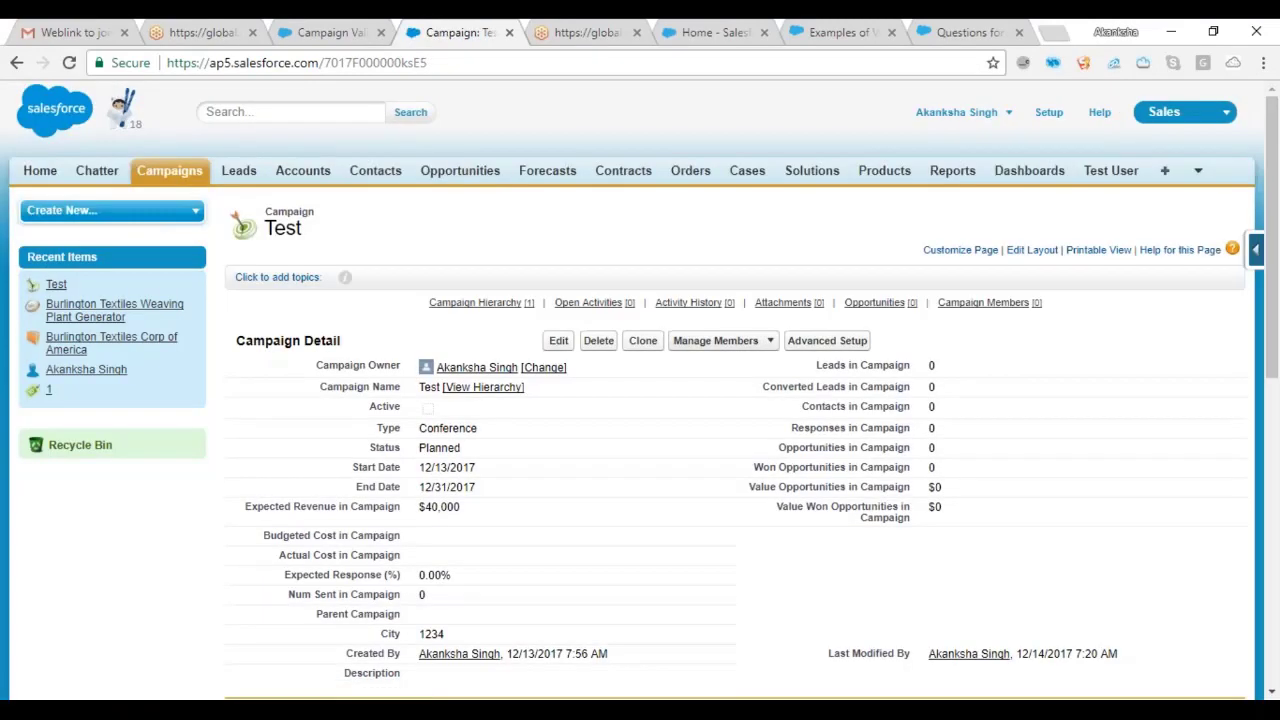
Step: Reopen the Test_Validation rule for editing and remove ISNUMBER(City__c) from inside the NOT function of its formula
click(355, 32)
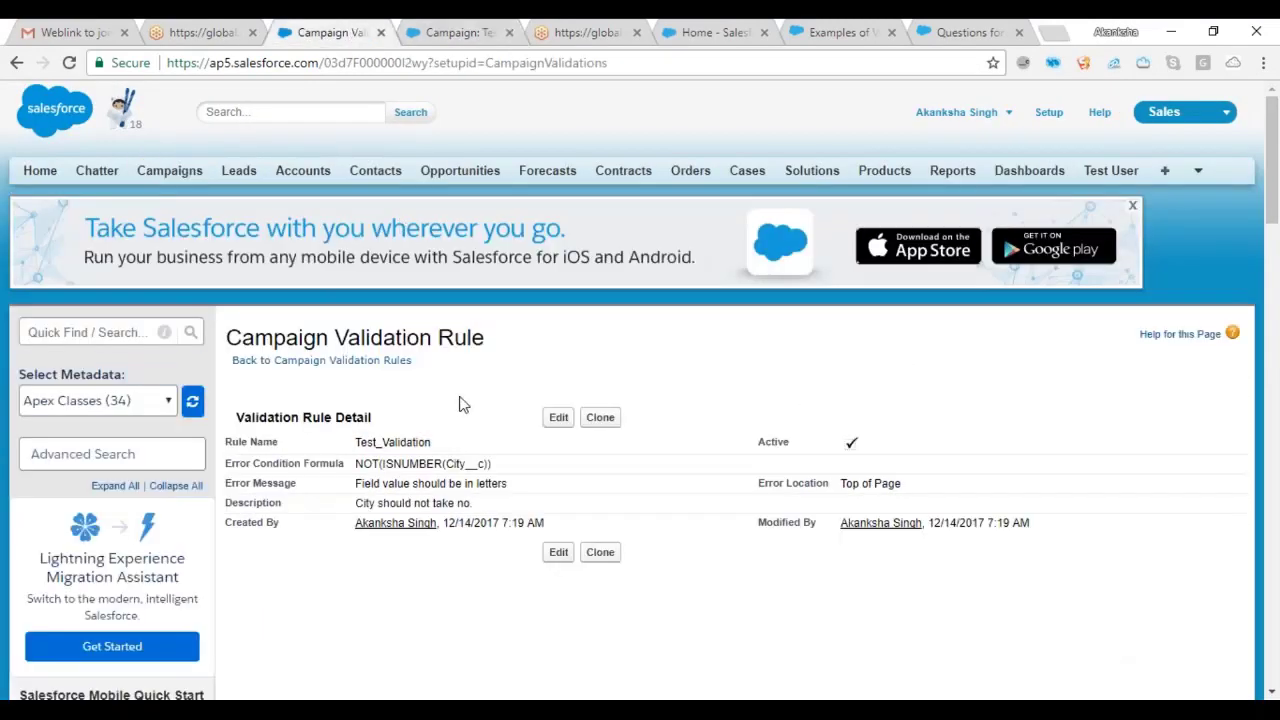
click(557, 422)
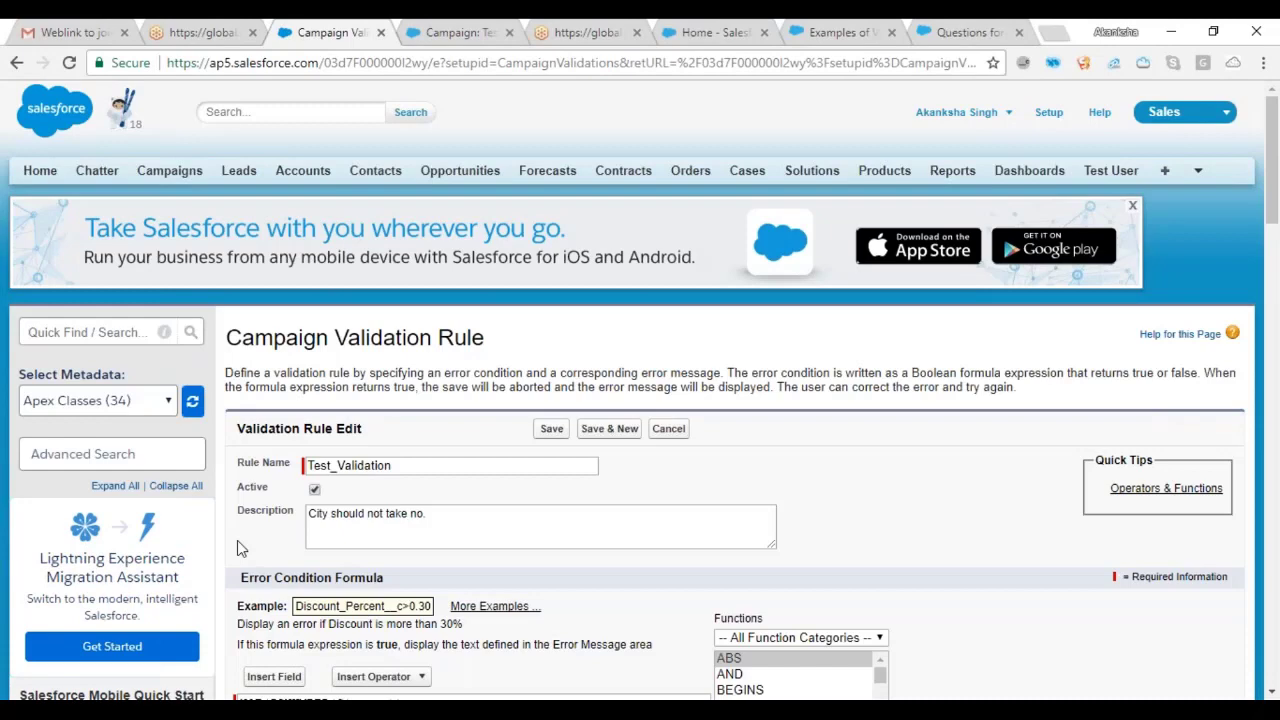
scroll(238, 542, down, 1)
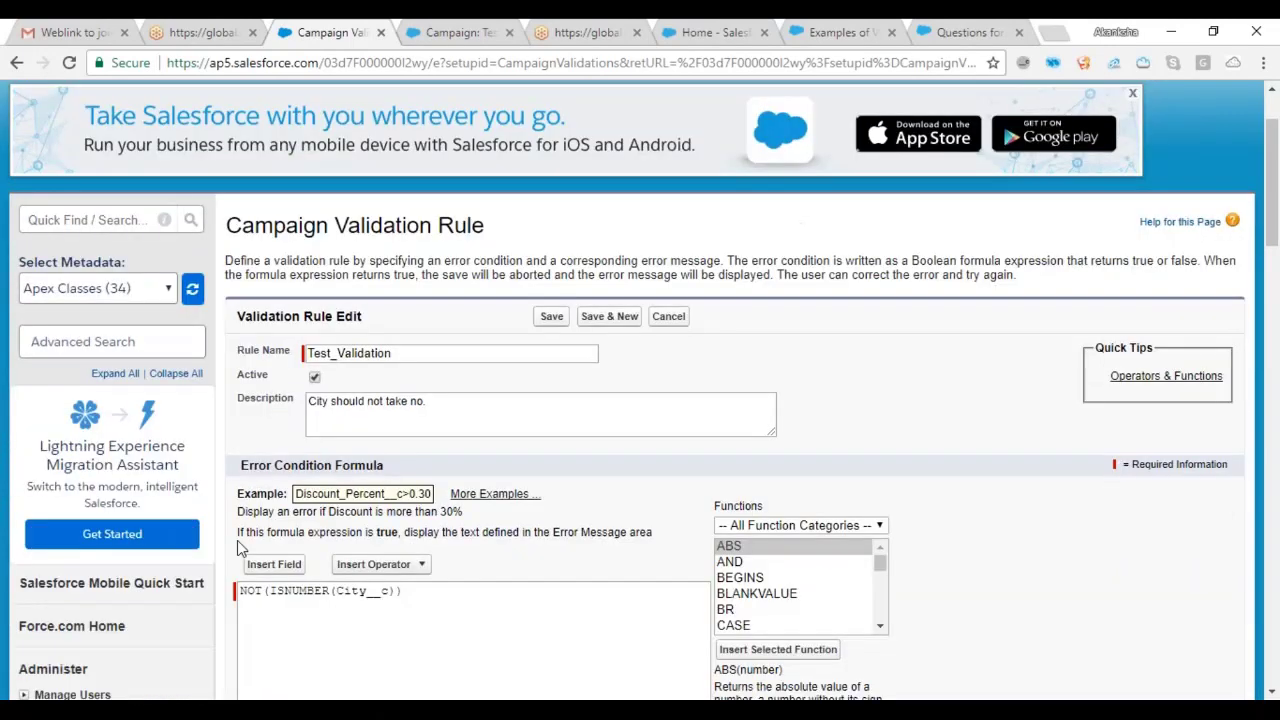
scroll(237, 540, down, 1)
scroll(237, 540, down, 1)
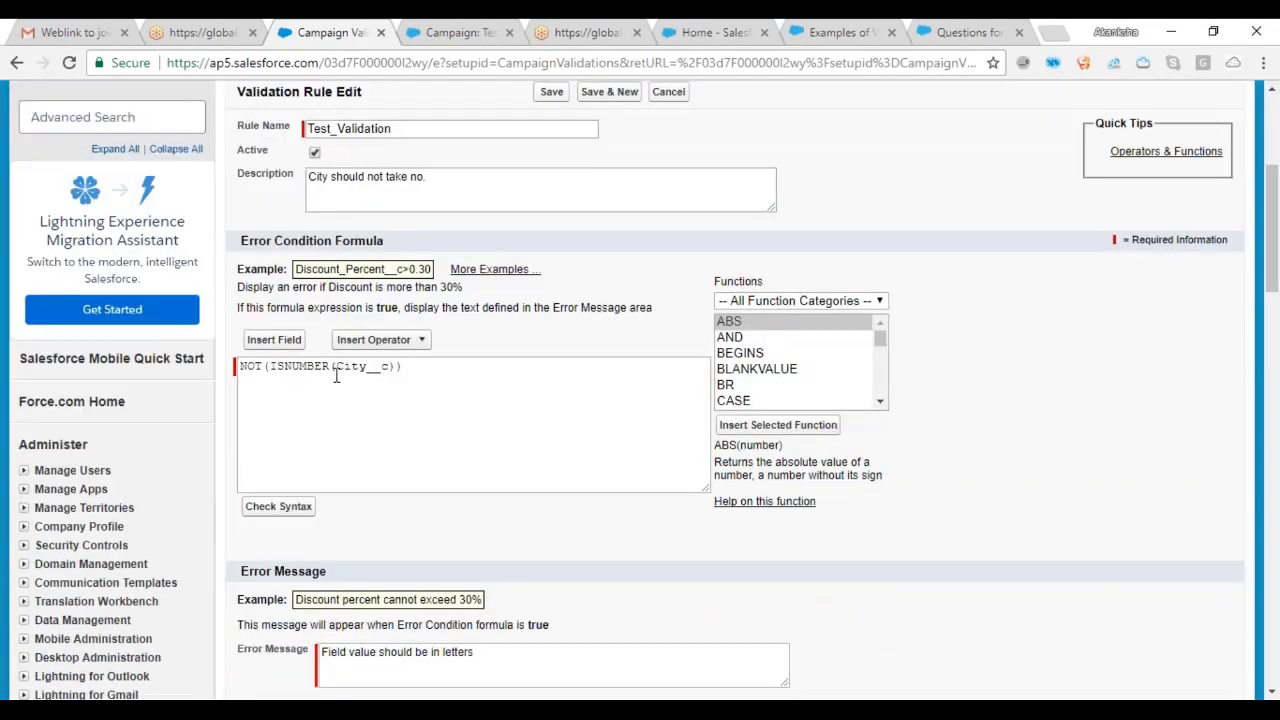
click(394, 369)
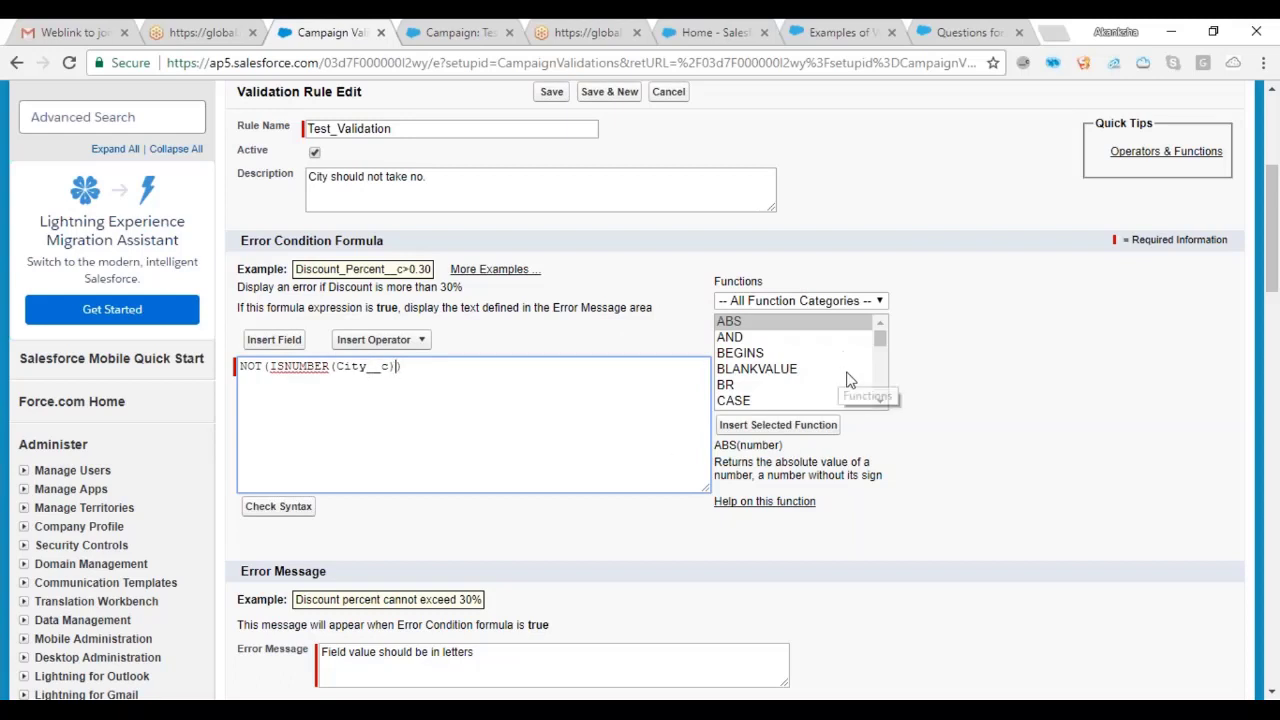
key(BackSpace)
key(BackSpace)
key(BackSpace)
key(BackSpace)
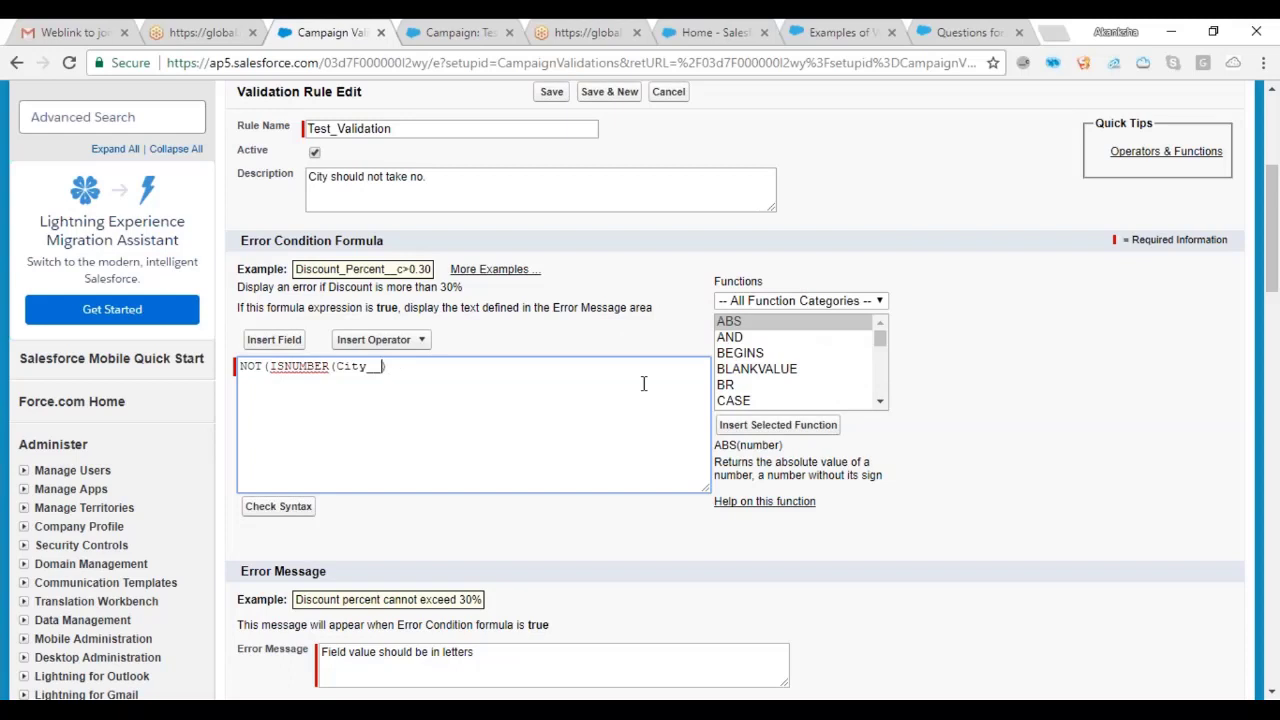
key(BackSpace)
key(BackSpace)
key(BackSpace)
key(BackSpace)
key(BackSpace)
key(BackSpace)
key(BackSpace)
key(BackSpace)
key(BackSpace)
key(BackSpace)
key(BackSpace)
key(BackSpace)
key(BackSpace)
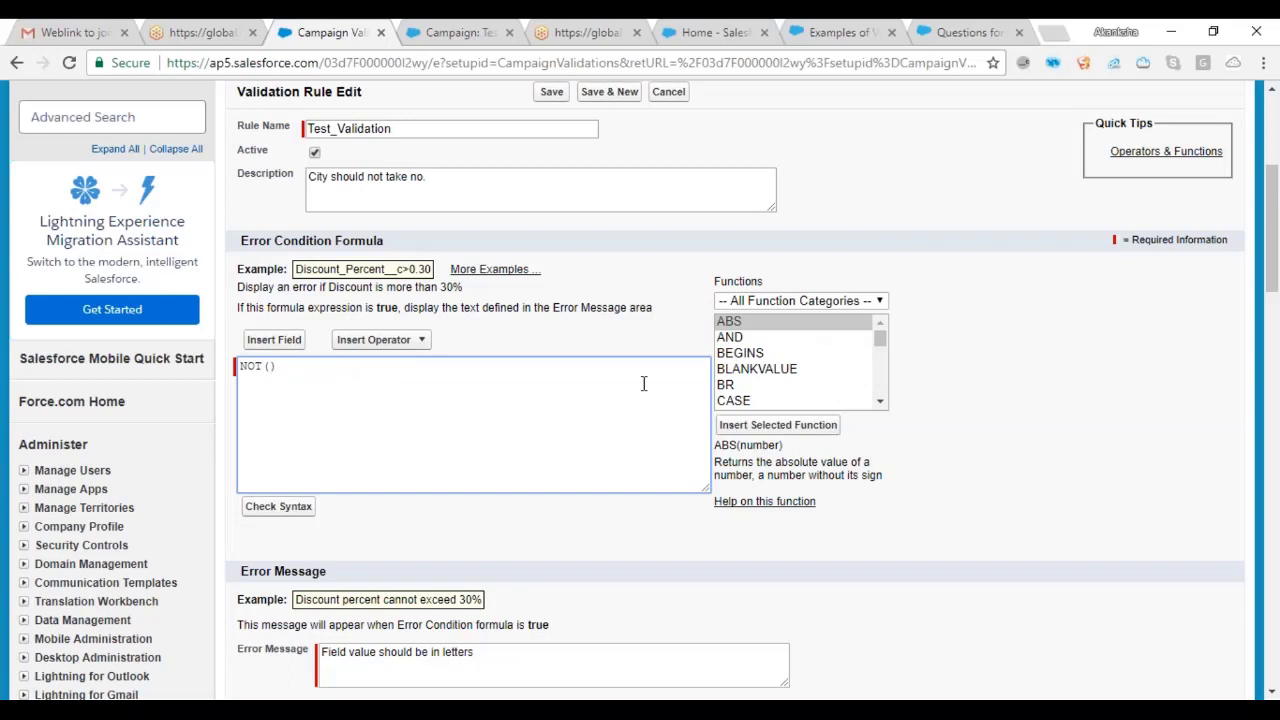
Step: Try the BEGINS function inside NOT and clear the entire error condition formula
click(751, 356)
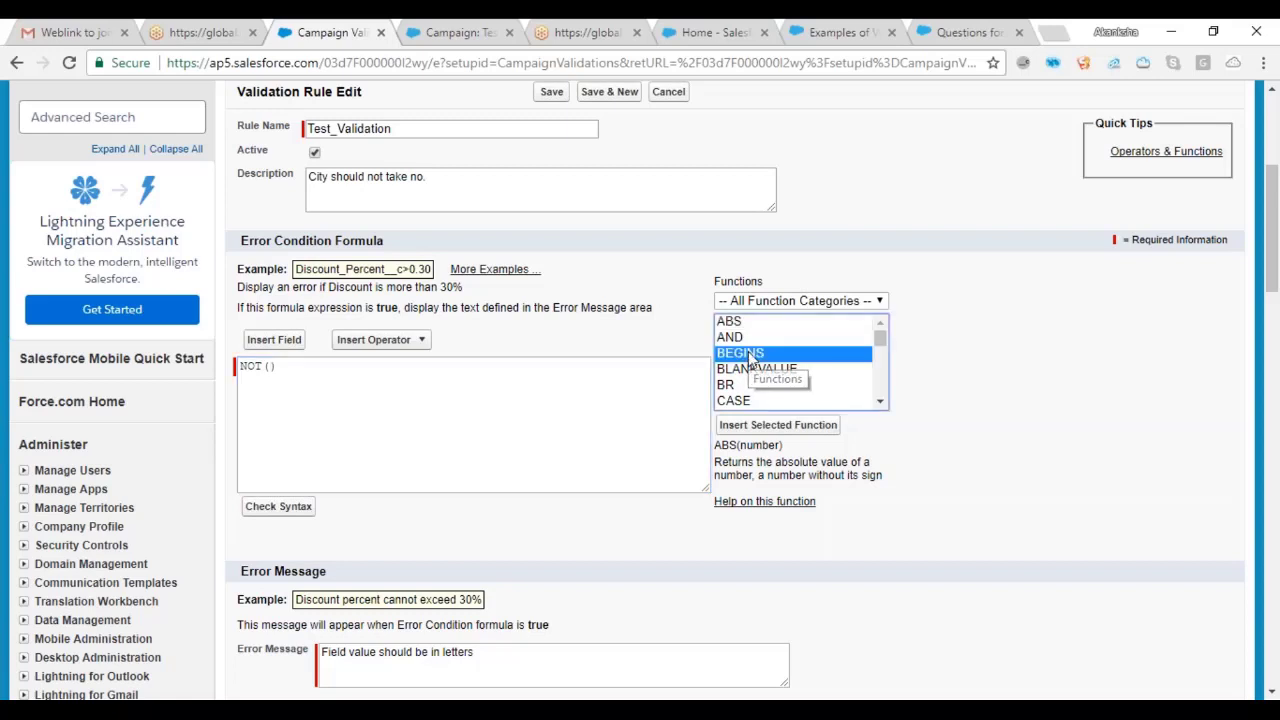
click(777, 424)
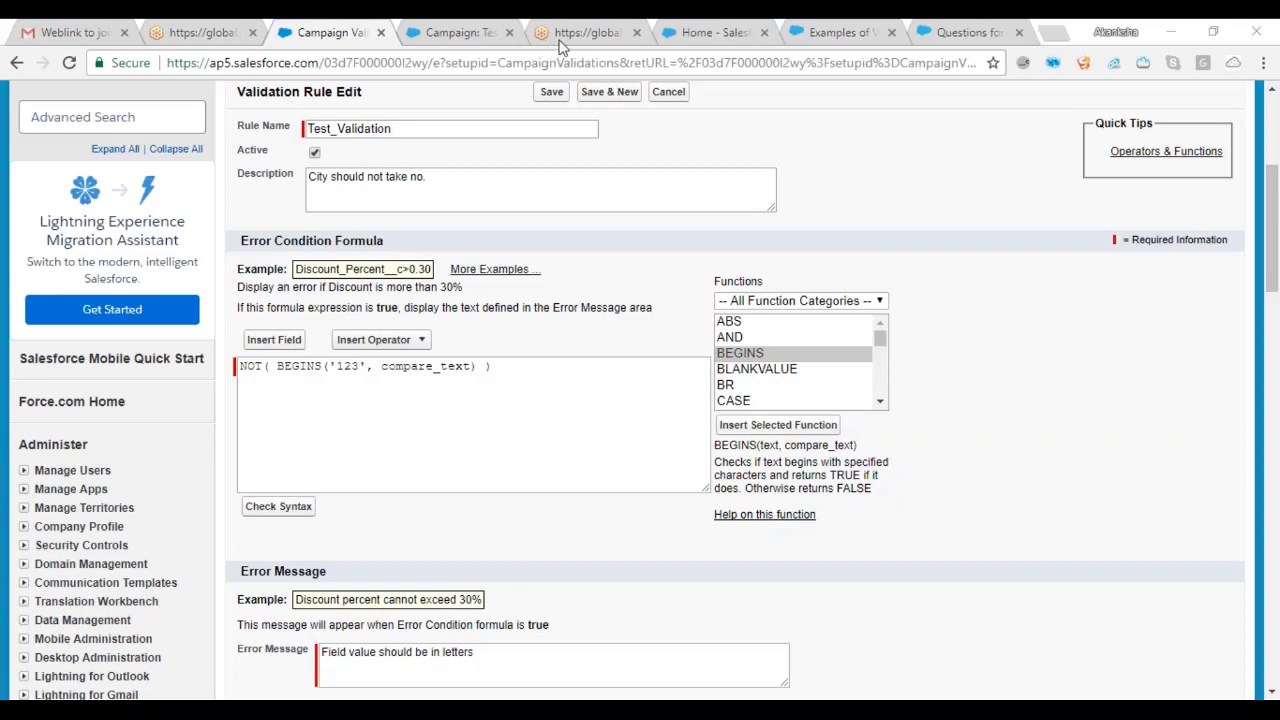
click(505, 373)
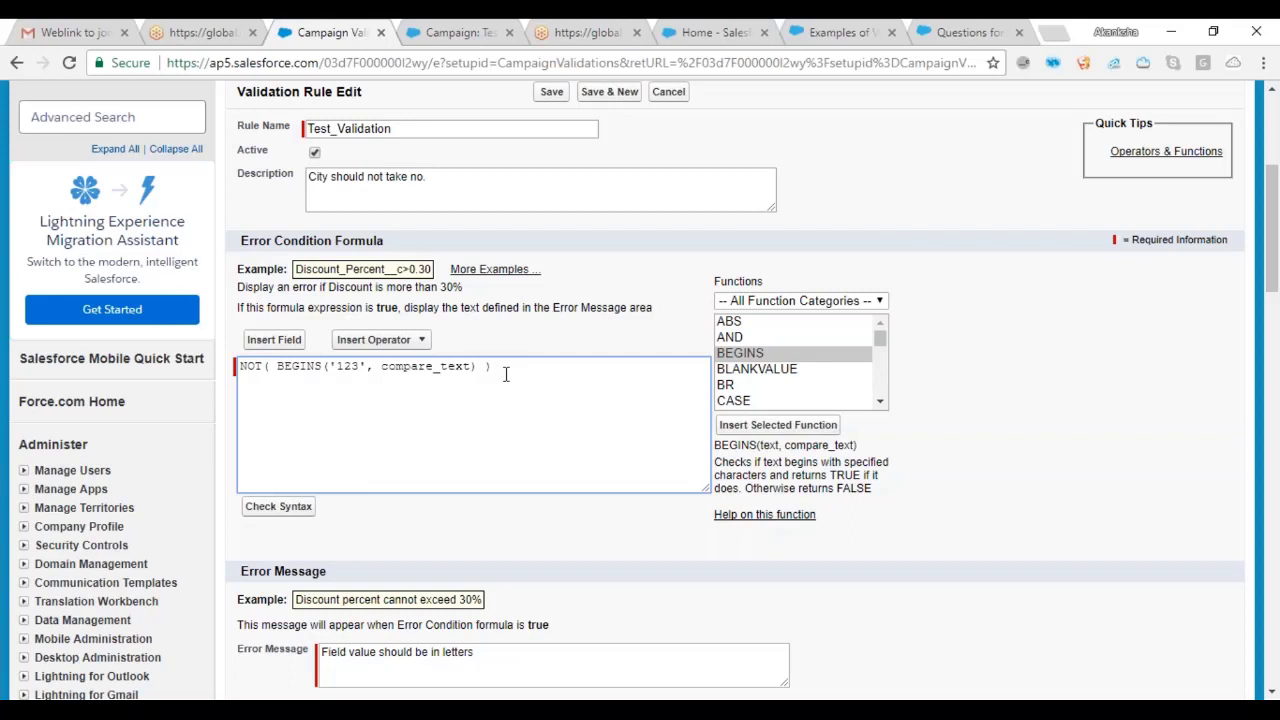
key(BackSpace)
key(BackSpace)
key(BackSpace)
key(BackSpace)
key(BackSpace)
key(BackSpace)
key(BackSpace)
key(BackSpace)
key(BackSpace)
key(BackSpace)
key(BackSpace)
key(BackSpace)
key(BackSpace)
key(BackSpace)
key(BackSpace)
key(BackSpace)
key(BackSpace)
key(BackSpace)
key(BackSpace)
key(BackSpace)
key(BackSpace)
key(BackSpace)
key(BackSpace)
key(BackSpace)
key(BackSpace)
key(BackSpace)
key(BackSpace)
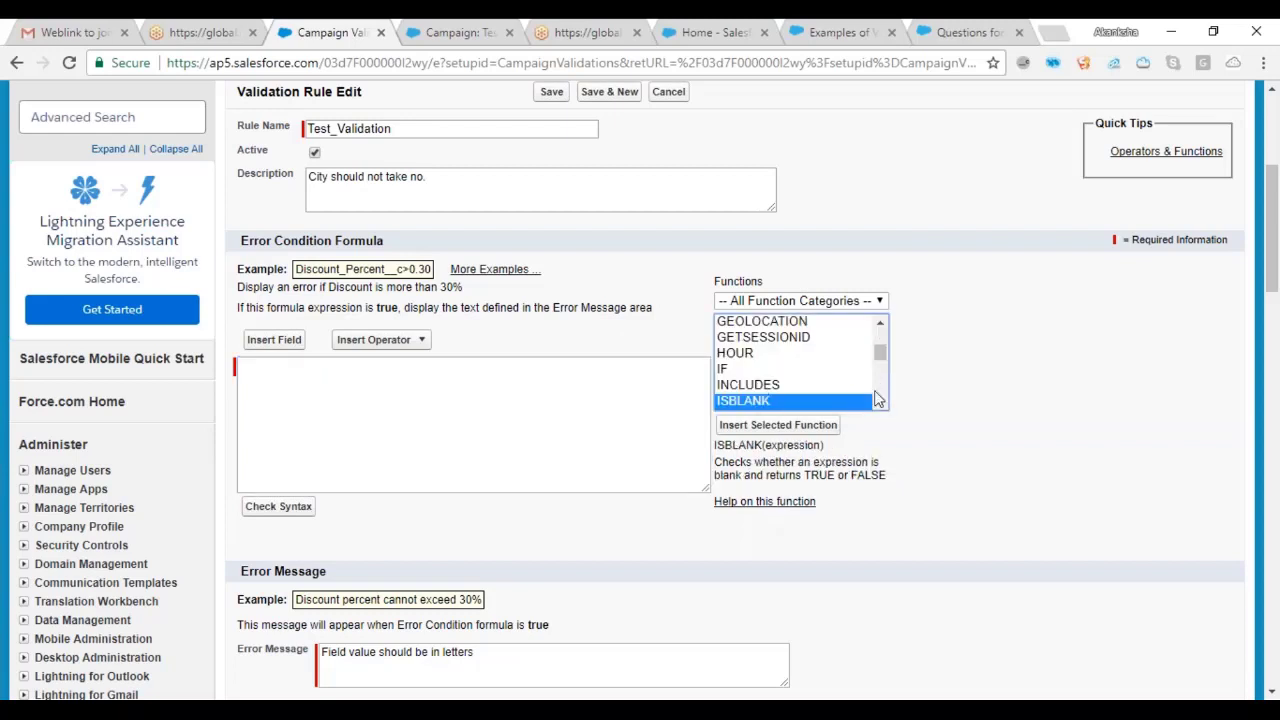
Step: Insert the ISNUMBER function into the empty error condition formula
click(880, 404)
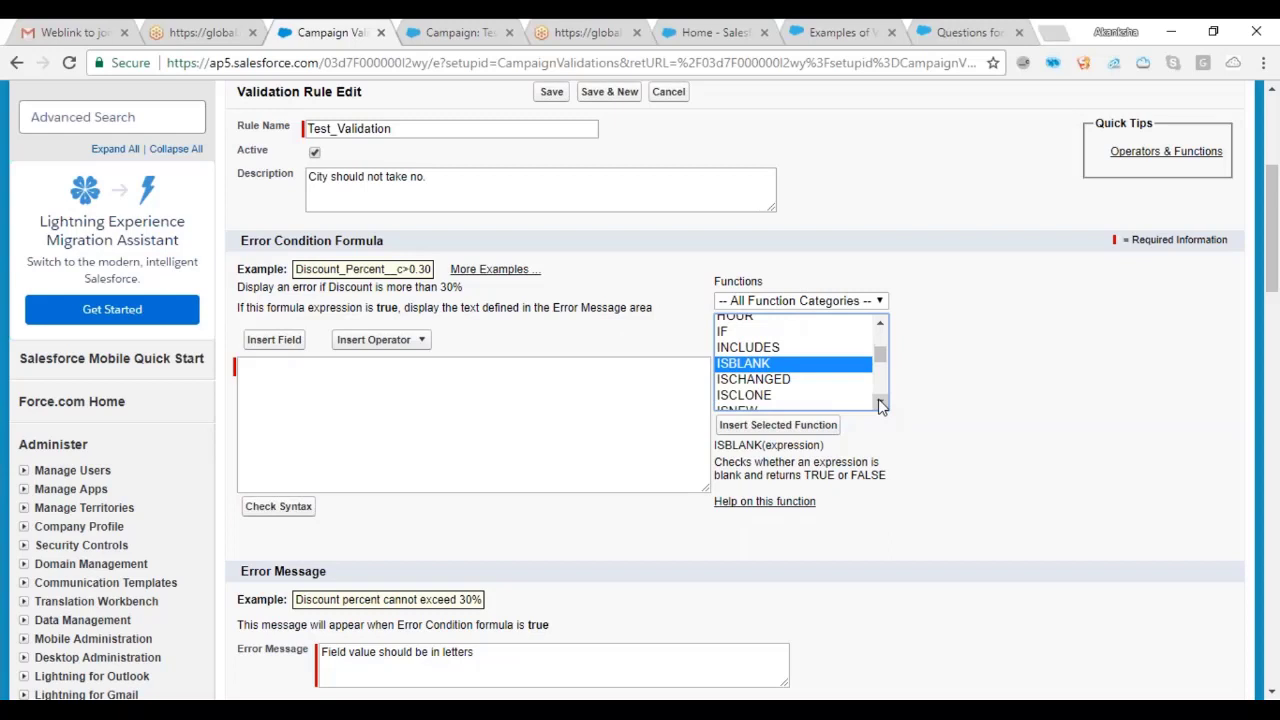
click(880, 404)
click(880, 404)
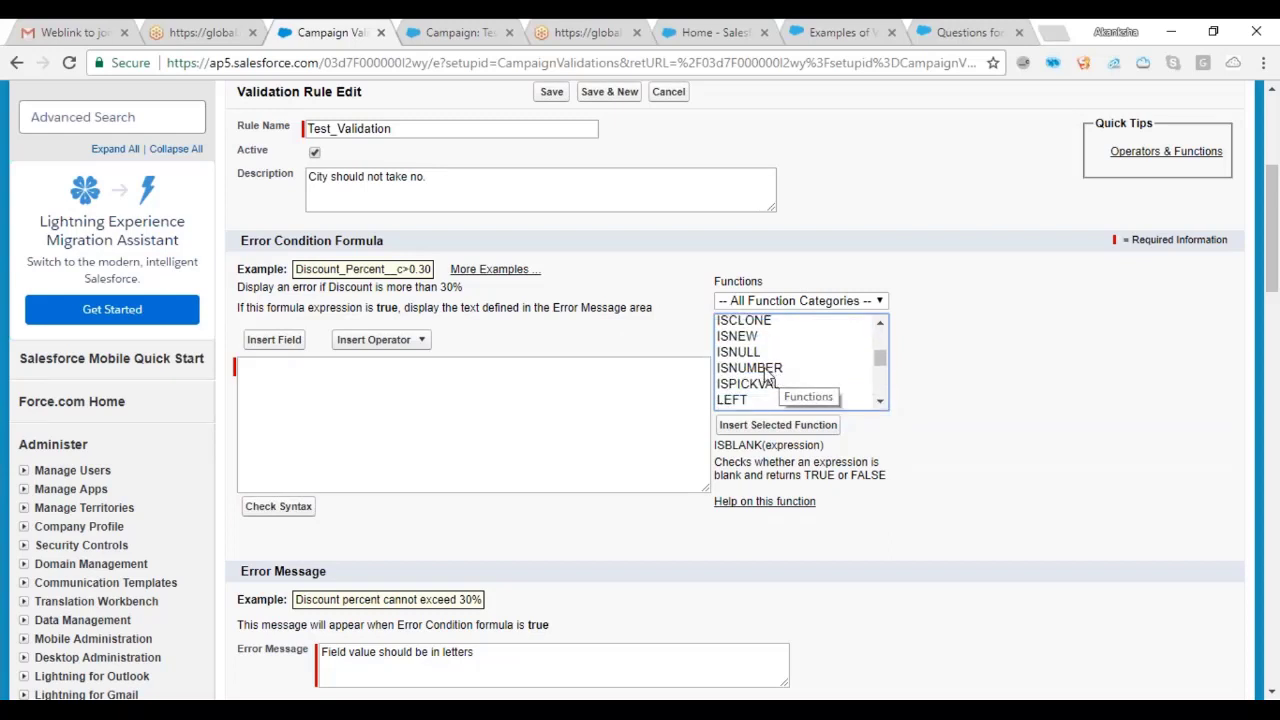
click(760, 368)
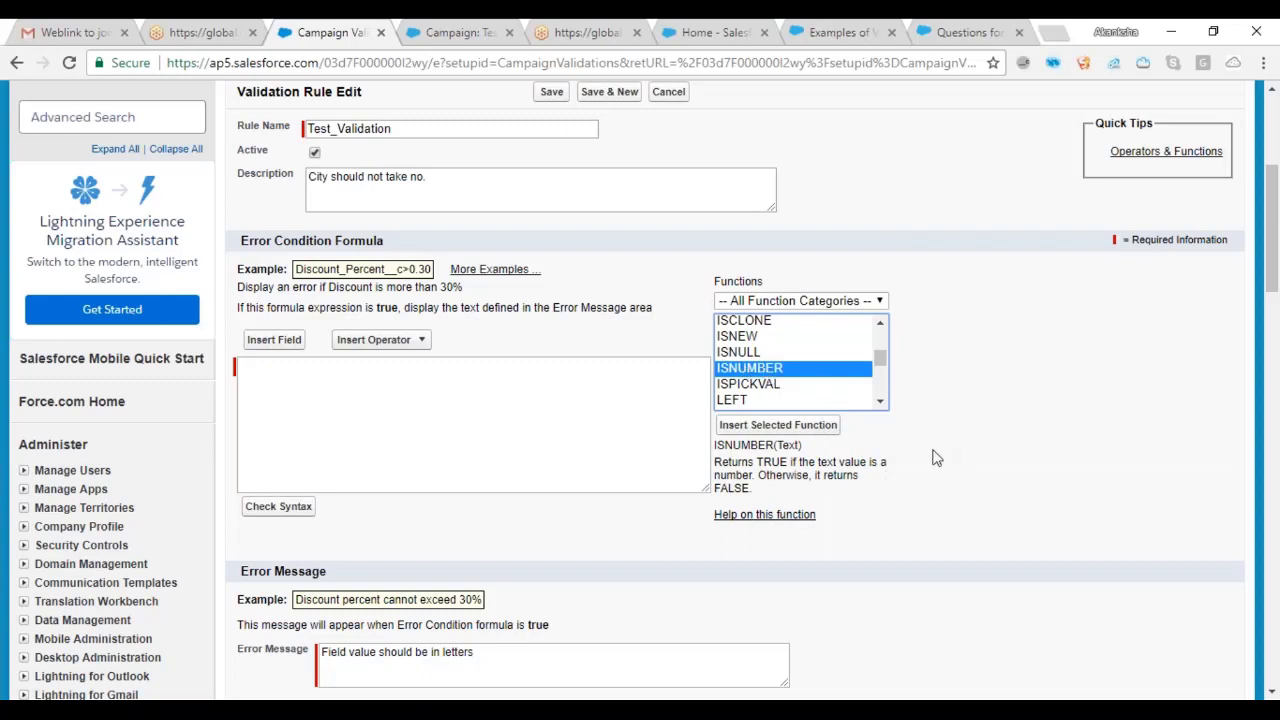
click(790, 426)
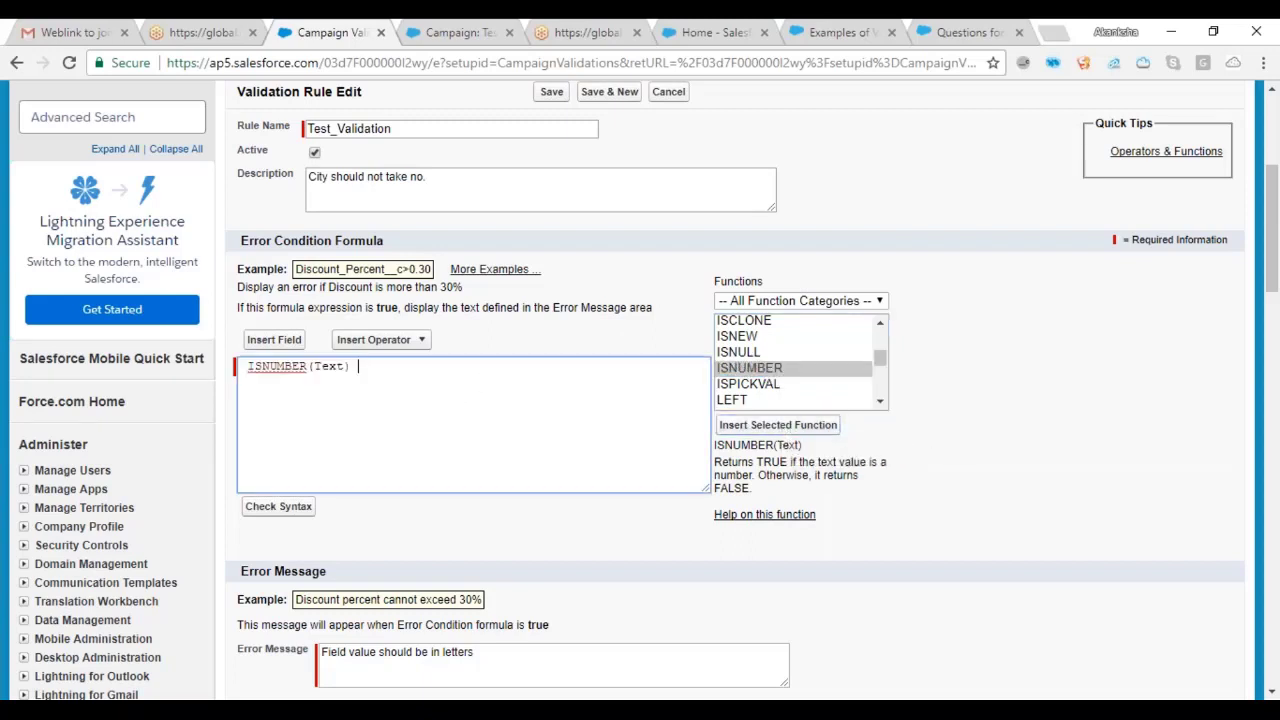
Step: Replace the Text placeholder with the Campaign's City field and remove the extra spaces so the formula reads ISNUMBER(City__c)
click(344, 366)
key(BackSpace)
key(BackSpace)
key(BackSpace)
key(BackSpace)
click(268, 345)
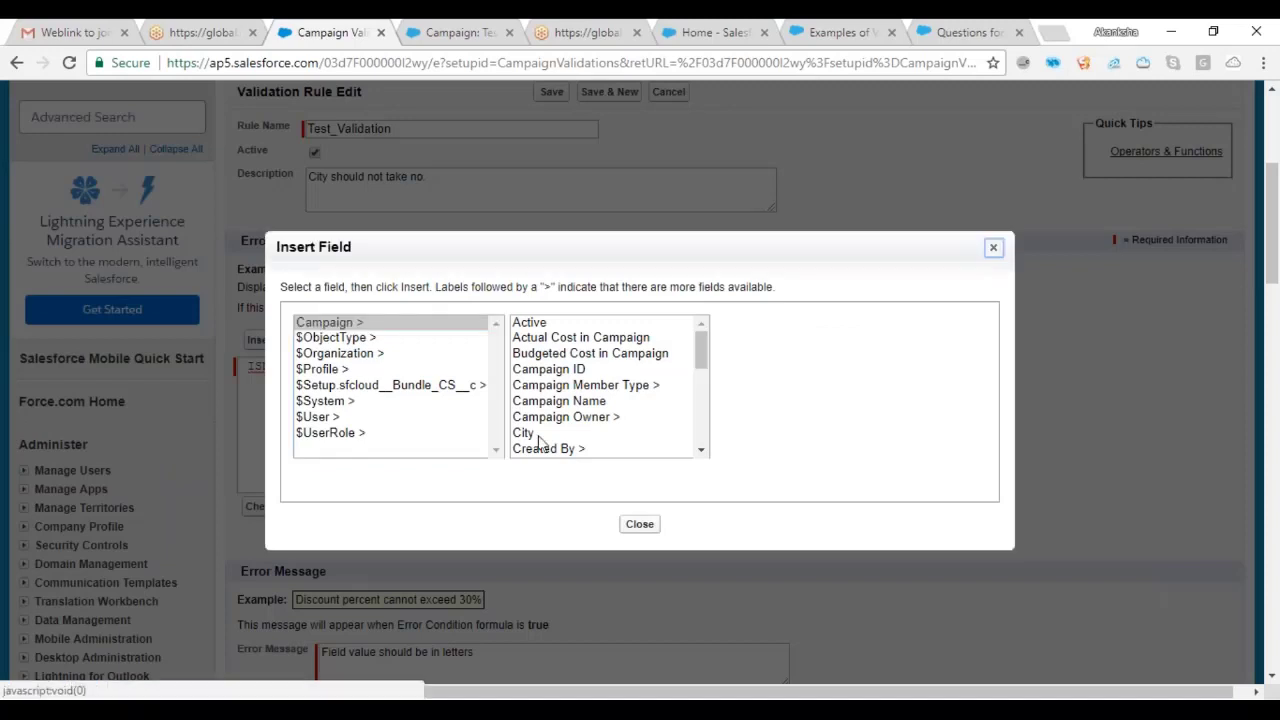
click(537, 436)
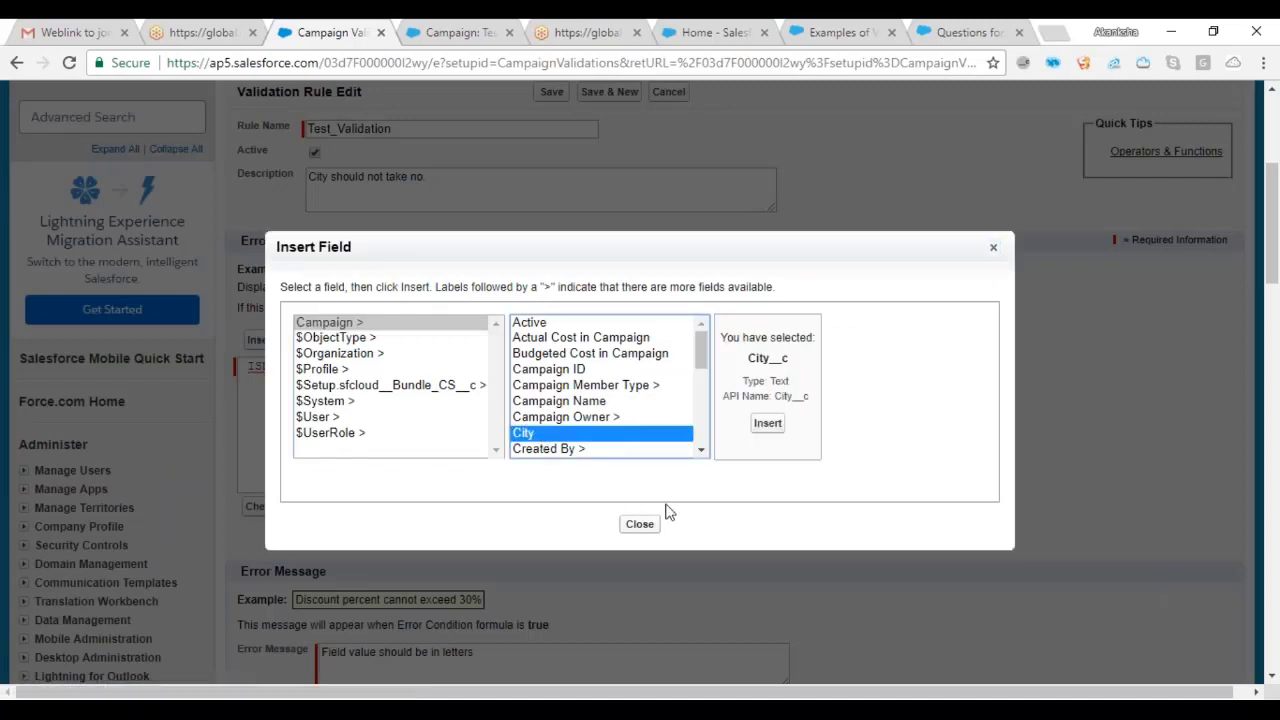
click(772, 432)
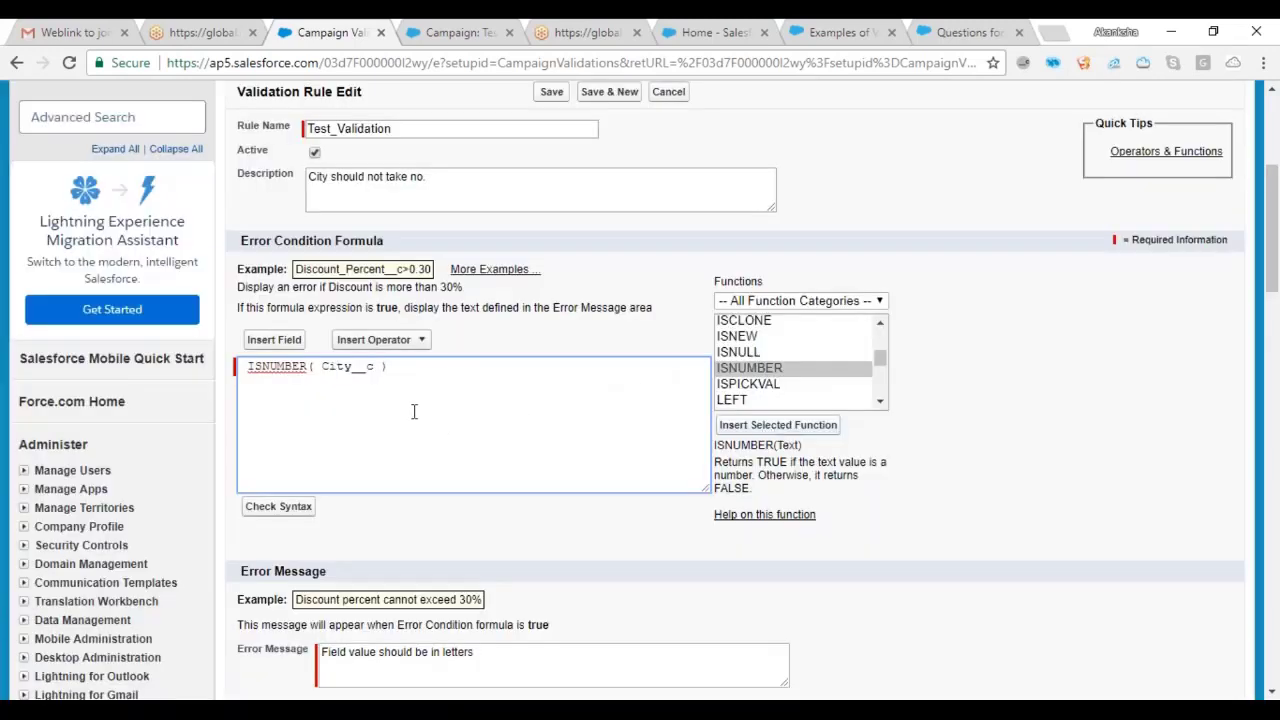
key(BackSpace)
click(322, 369)
key(BackSpace)
Step: Check the formula's syntax and save the validation rule
click(278, 508)
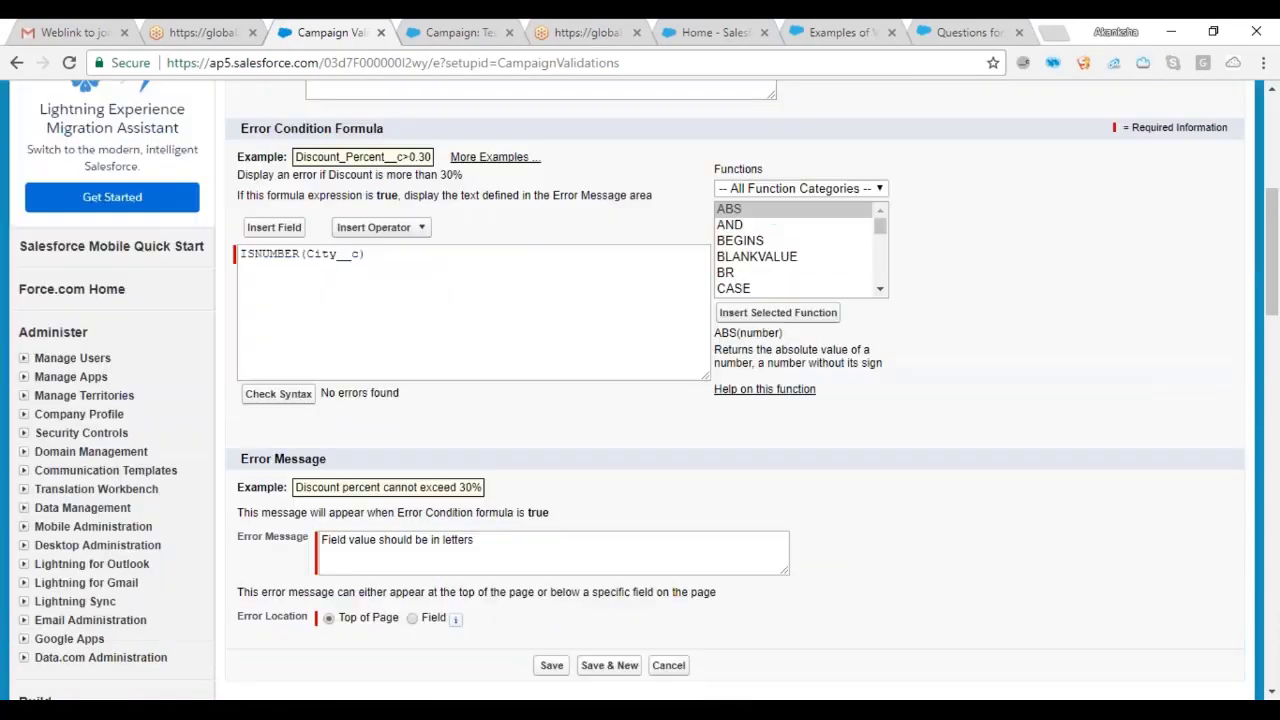
scroll(555, 410, down, 3)
click(552, 404)
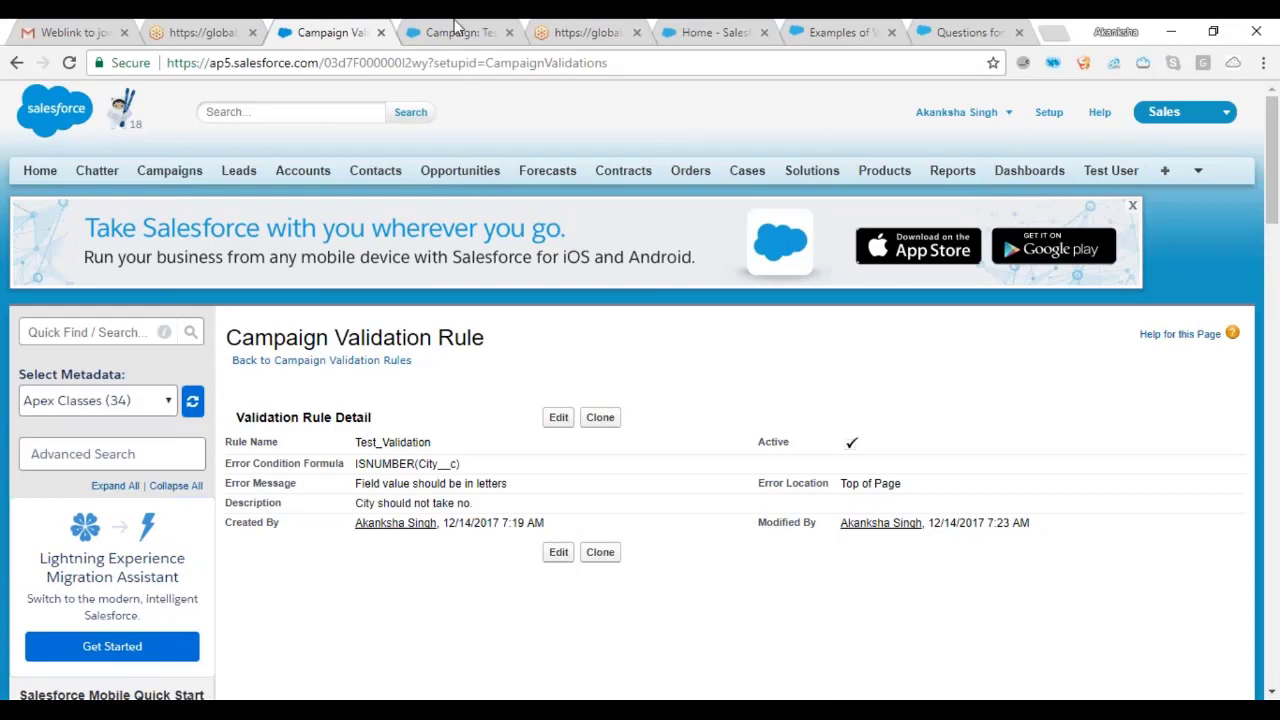
Step: Test the revised rule by editing the Test campaign and trying to save it with City 1234
click(449, 30)
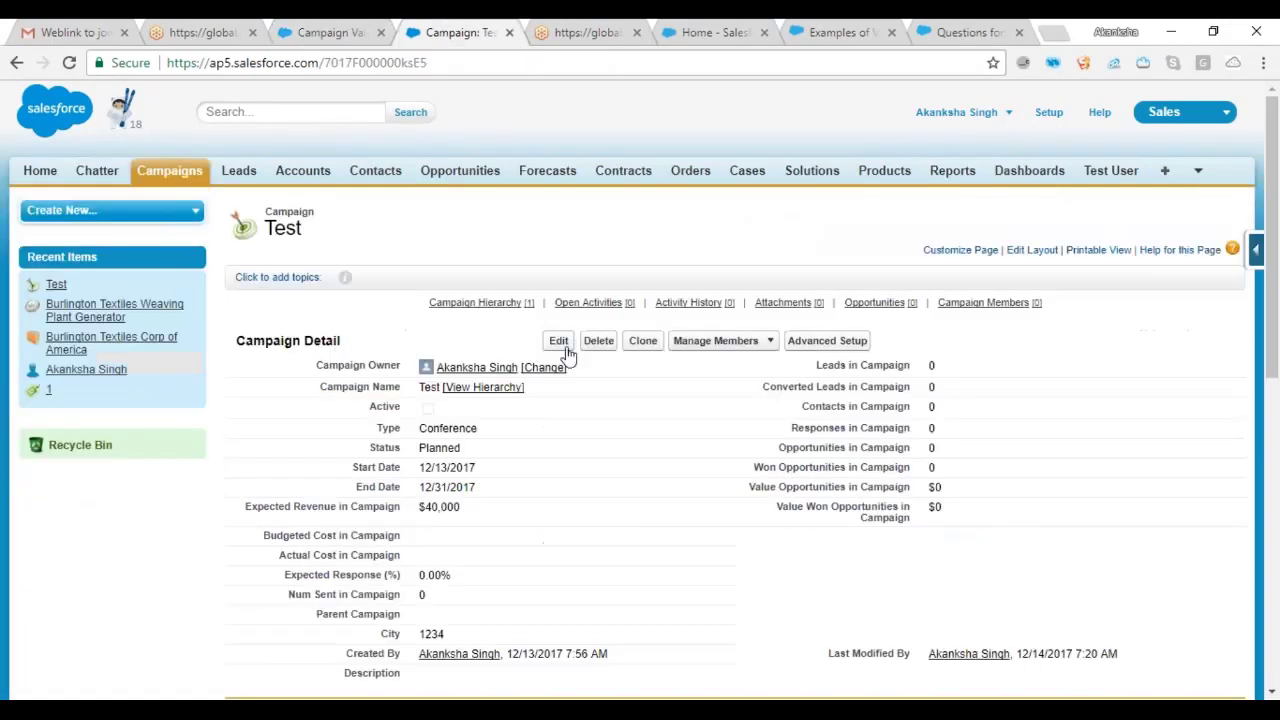
click(558, 338)
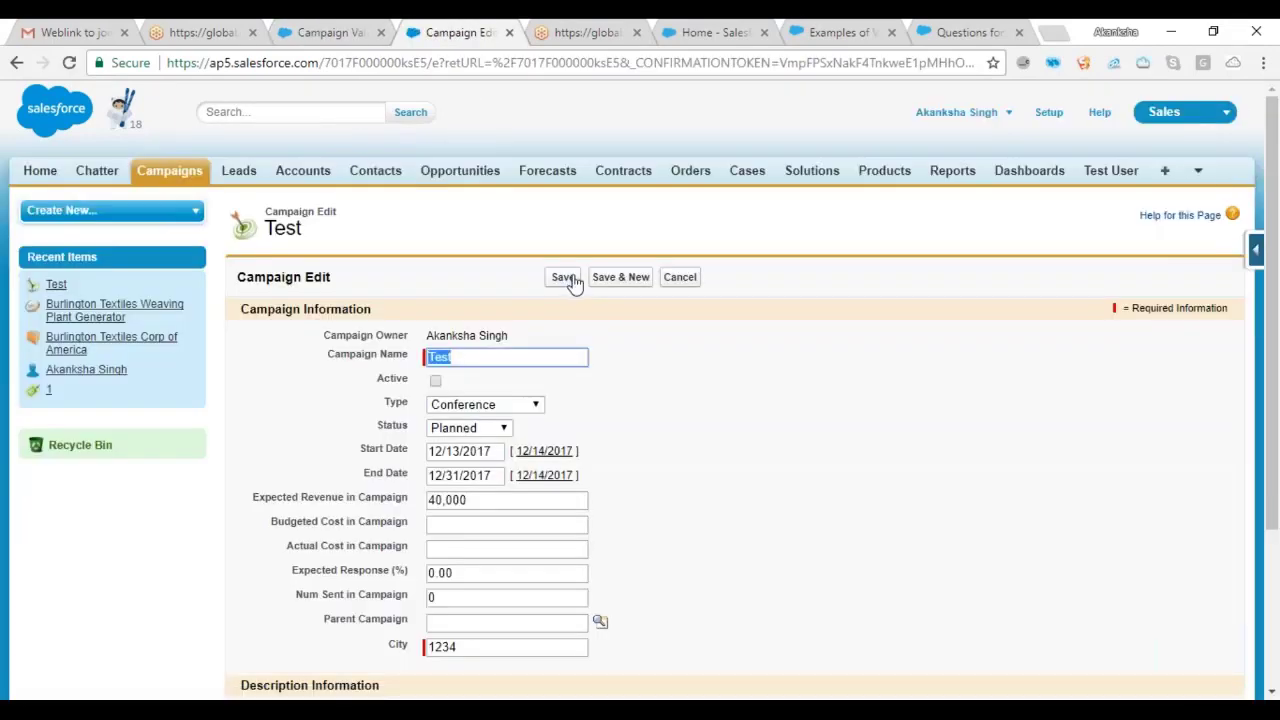
click(566, 280)
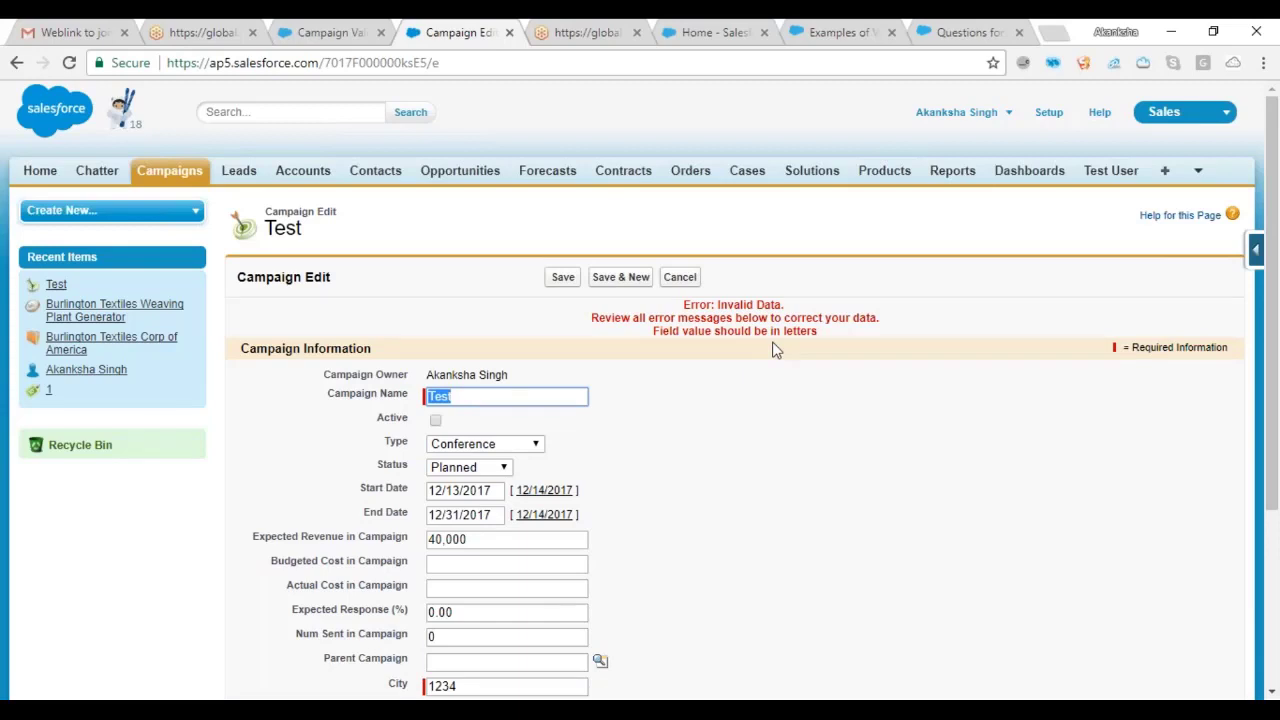
Step: Compare the validation rule's formula and error message with the error shown on the Test campaign's edit page
click(319, 32)
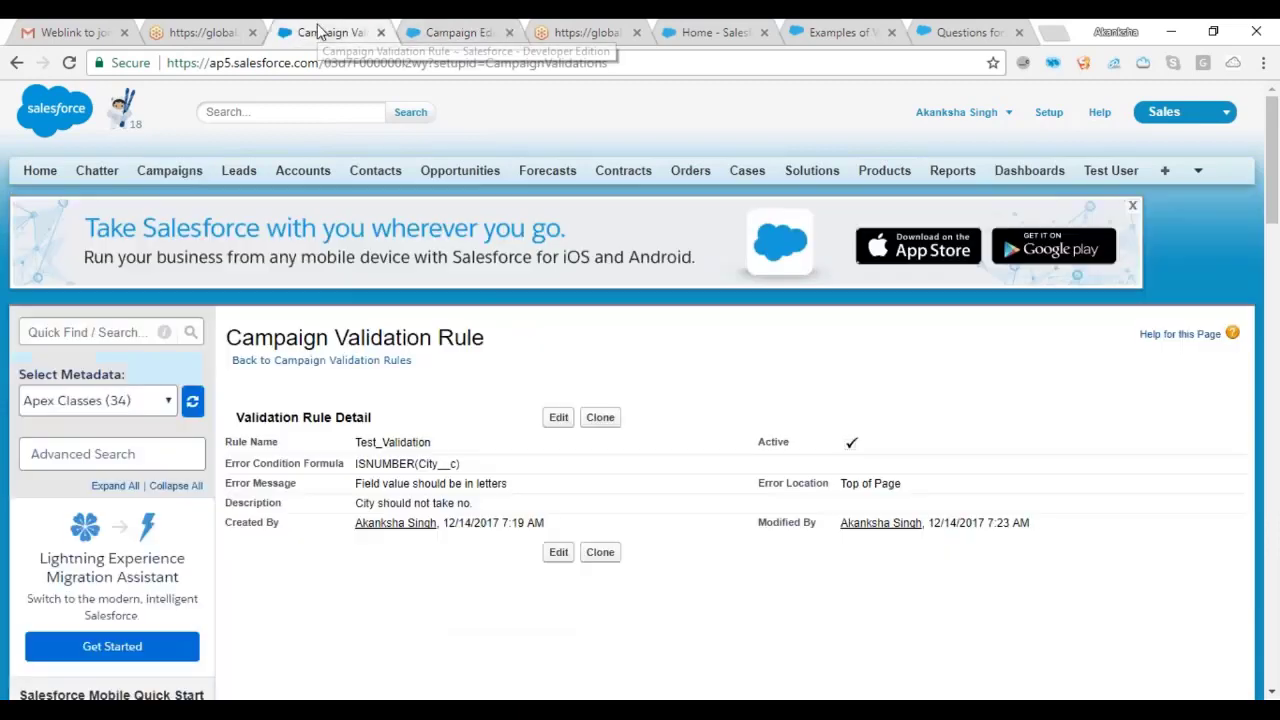
click(448, 472)
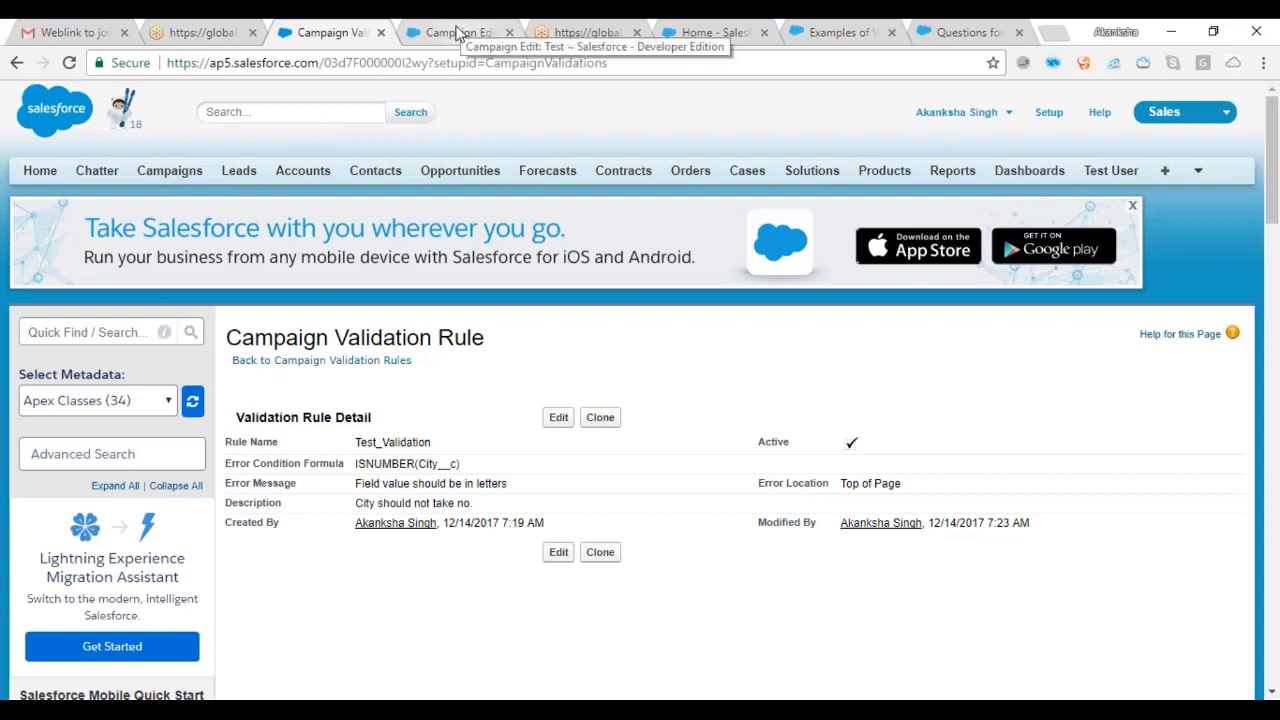
click(458, 30)
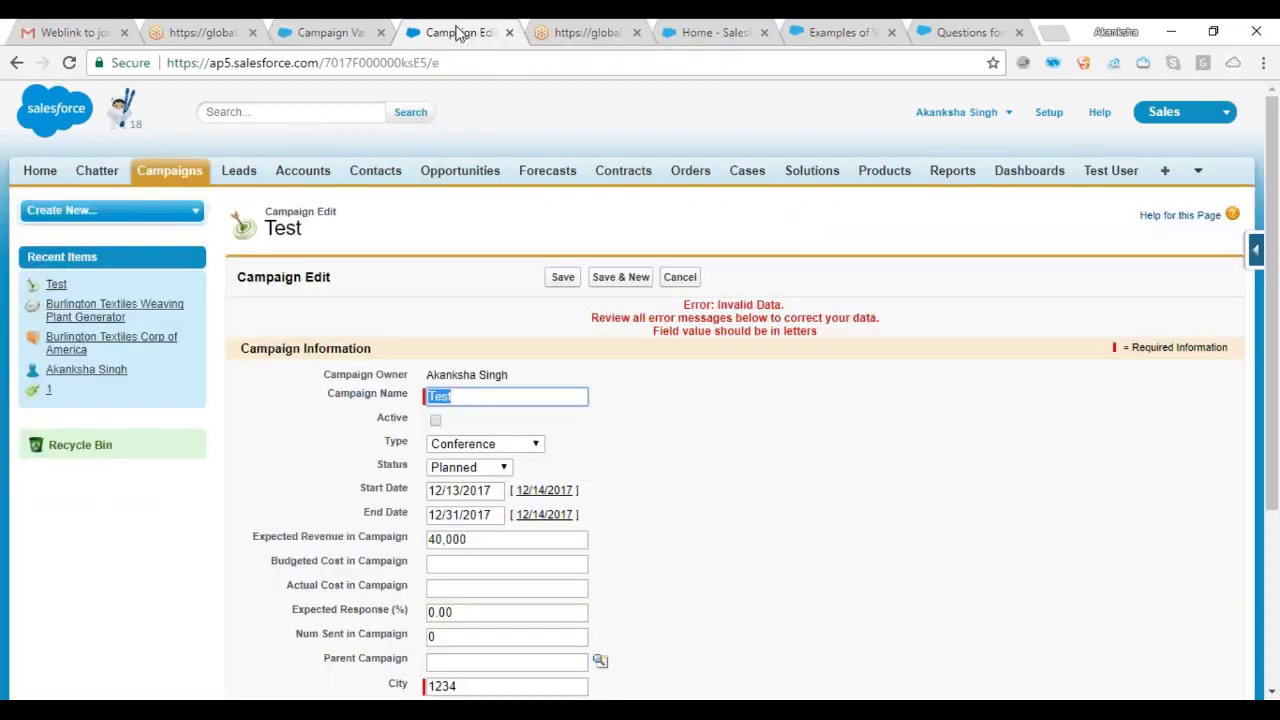
click(310, 30)
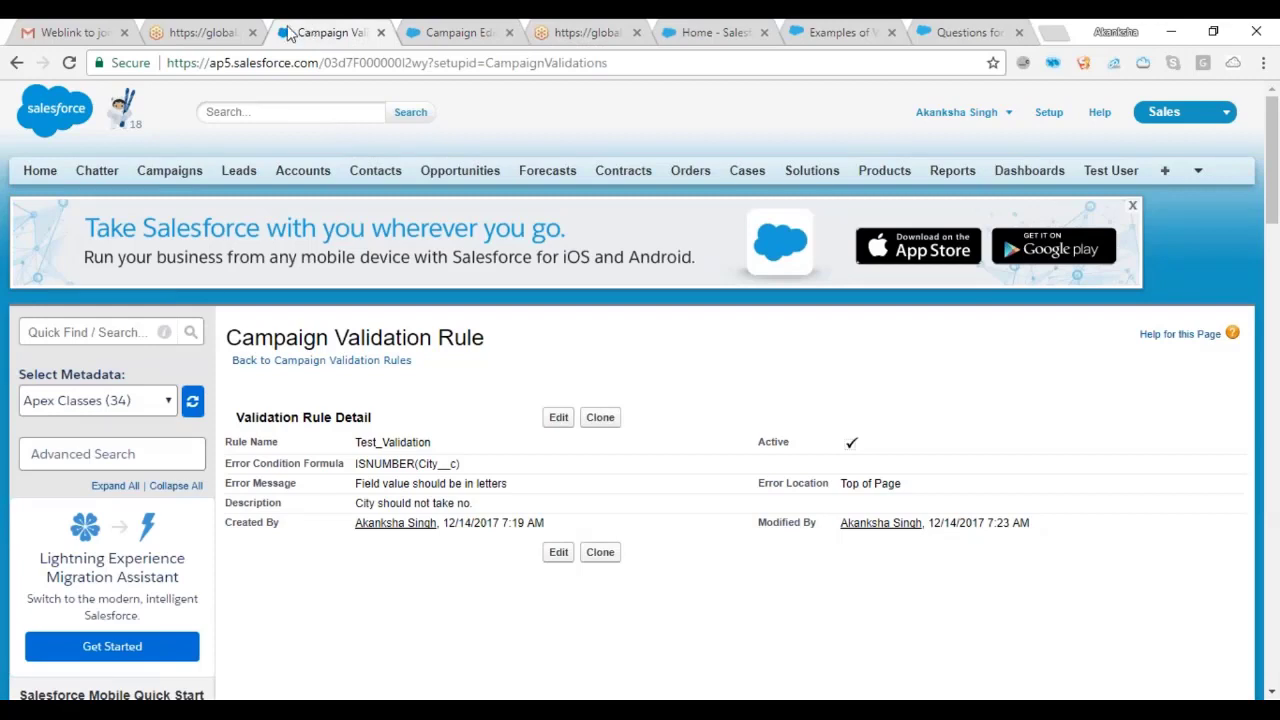
click(448, 33)
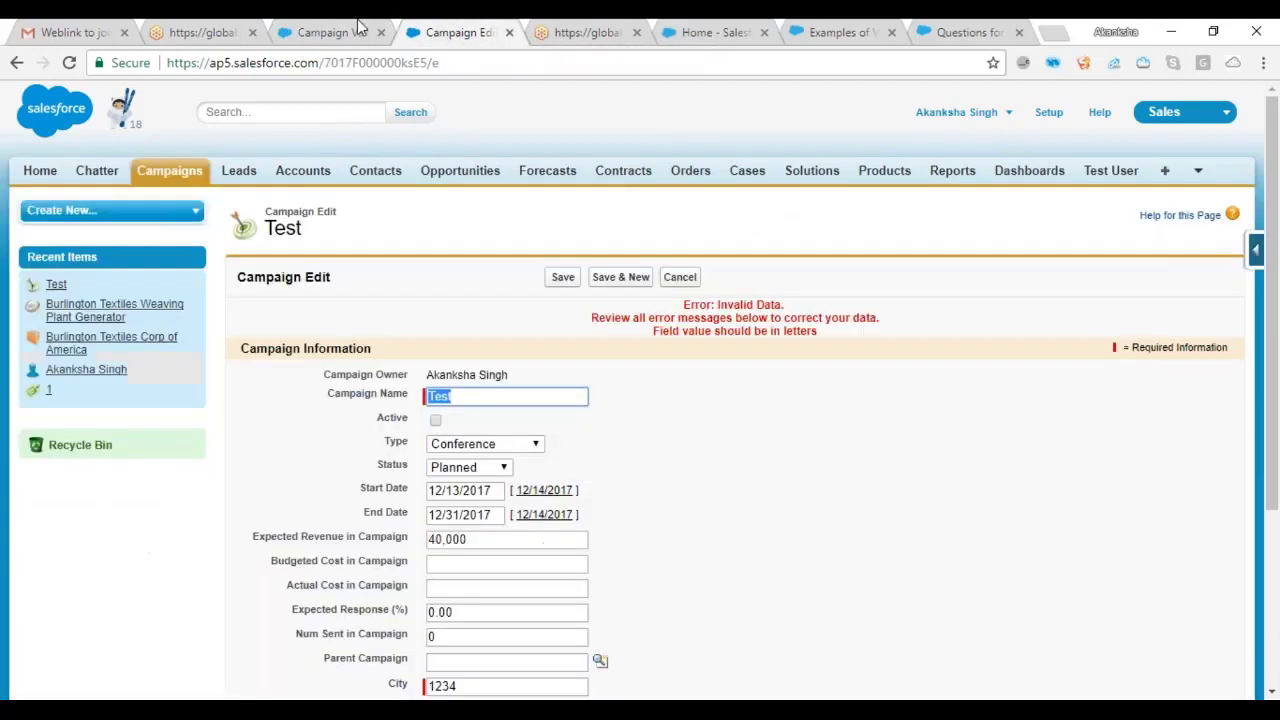
click(313, 33)
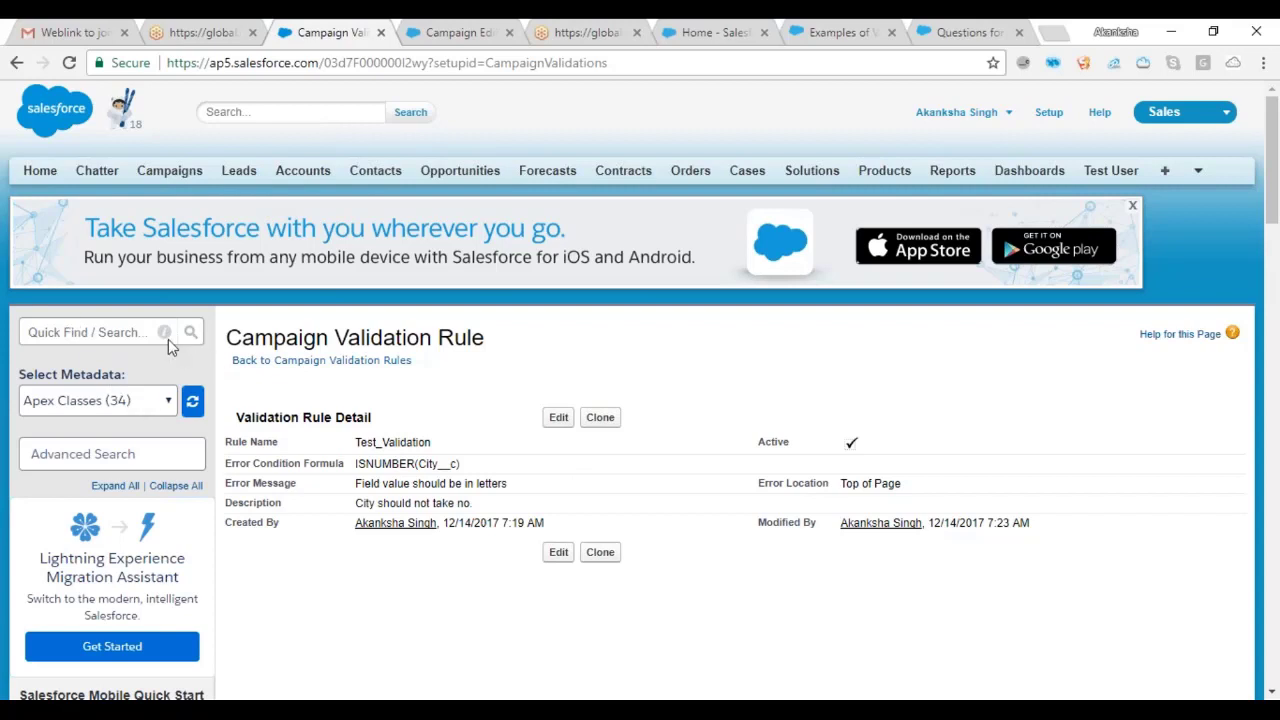
Step: Start a new Campaign validation rule and name it Test2_Validation
click(135, 334)
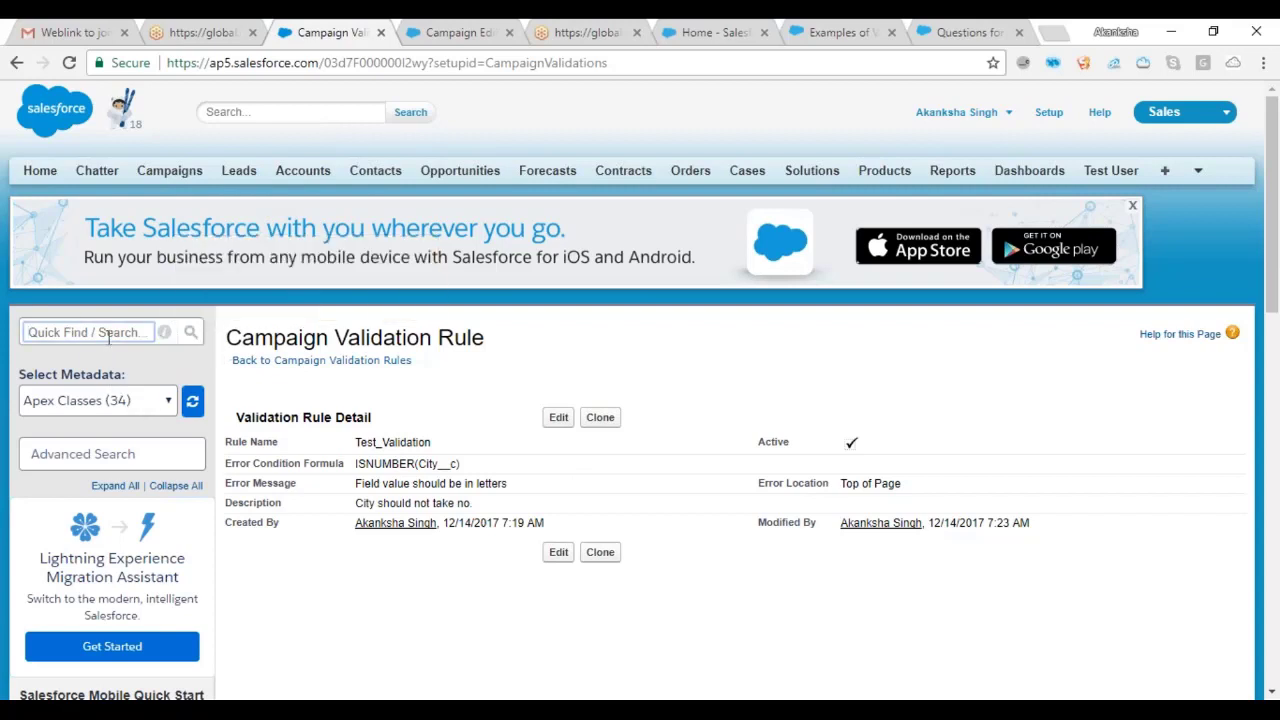
text(Campaign)
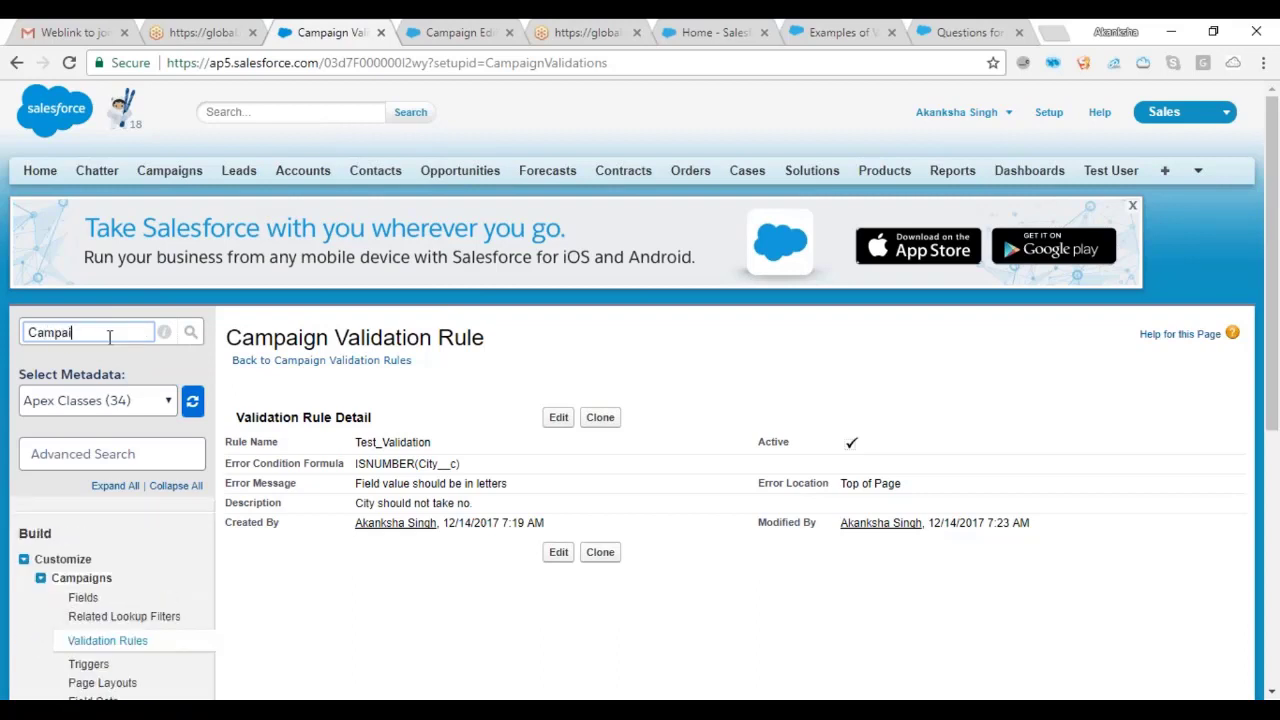
click(90, 642)
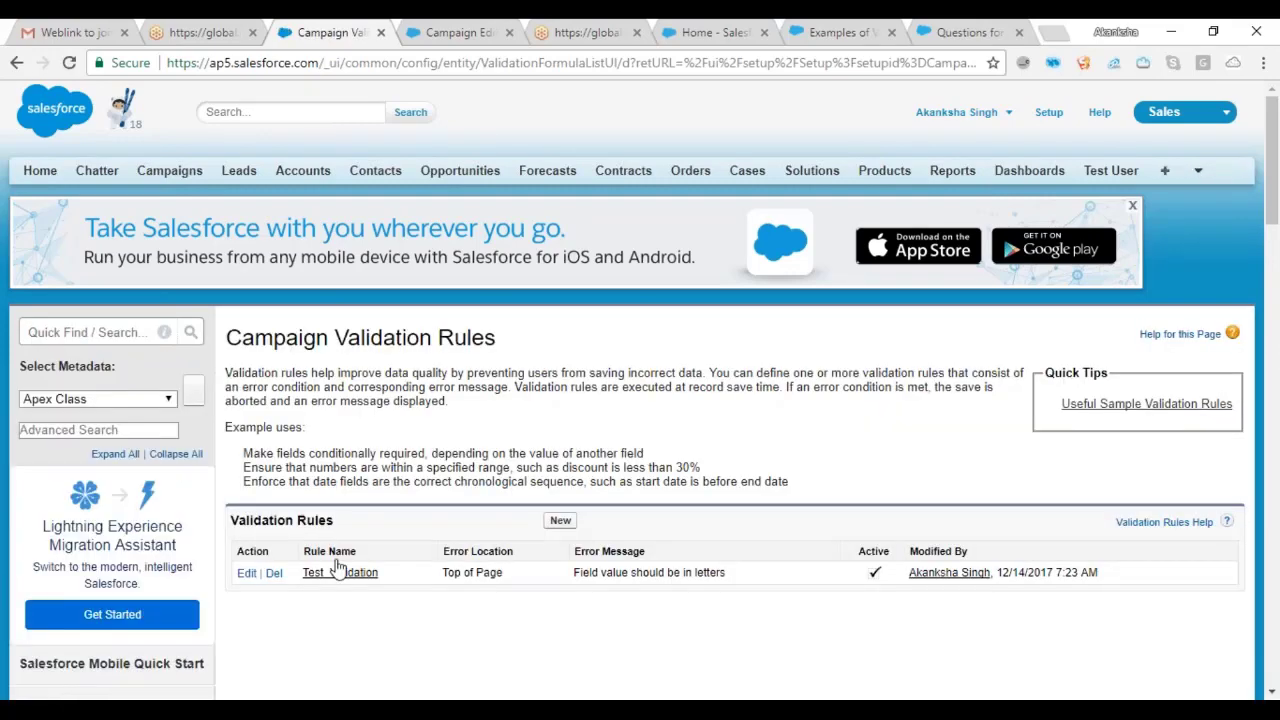
click(560, 520)
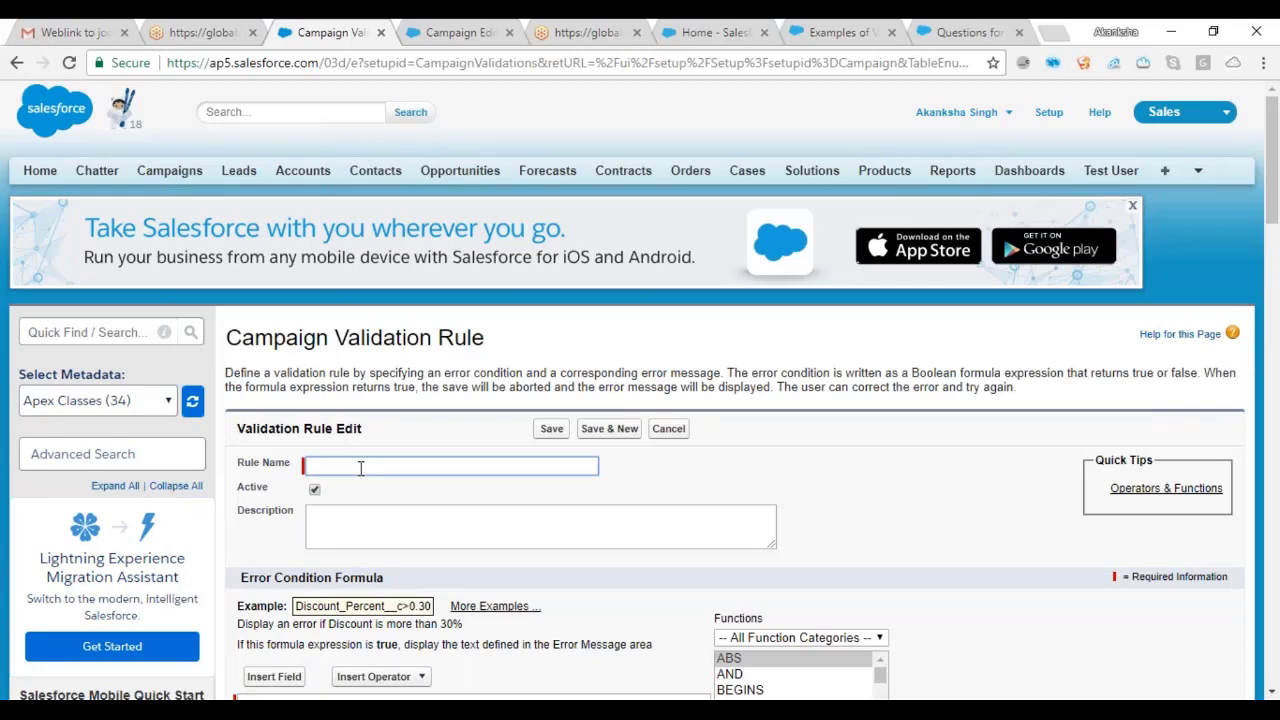
text(Test2)
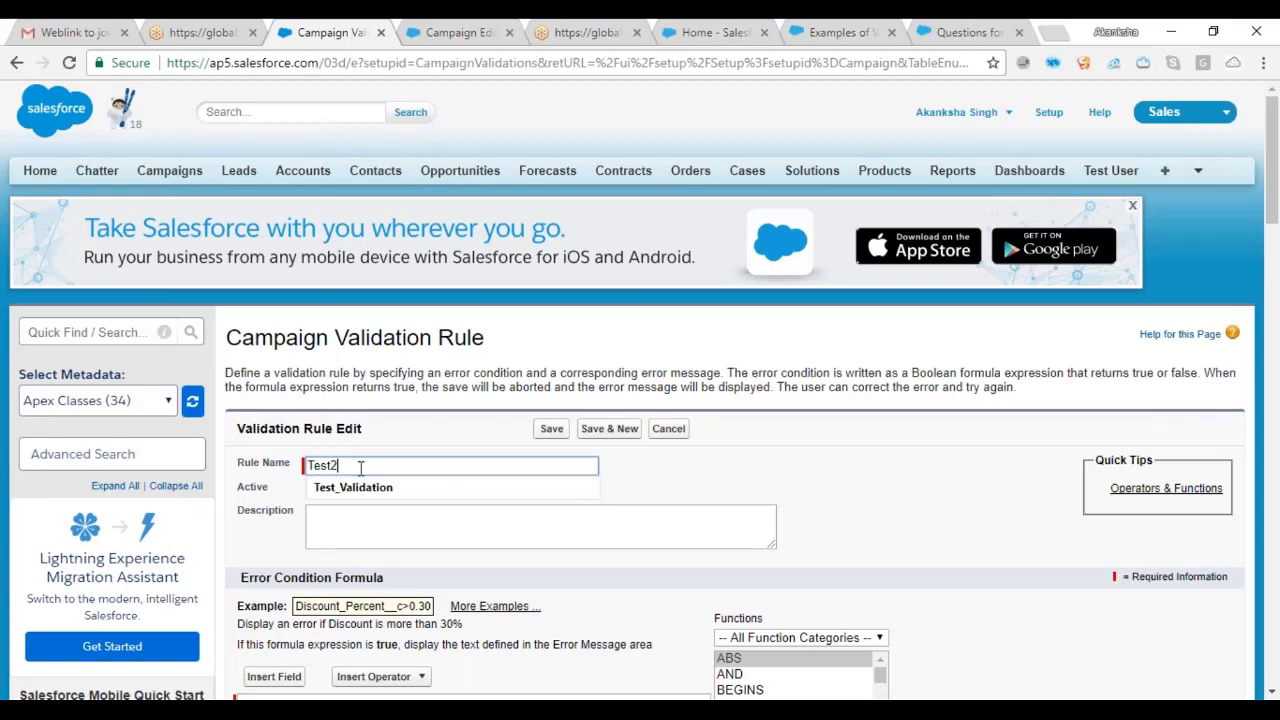
text( Vali)
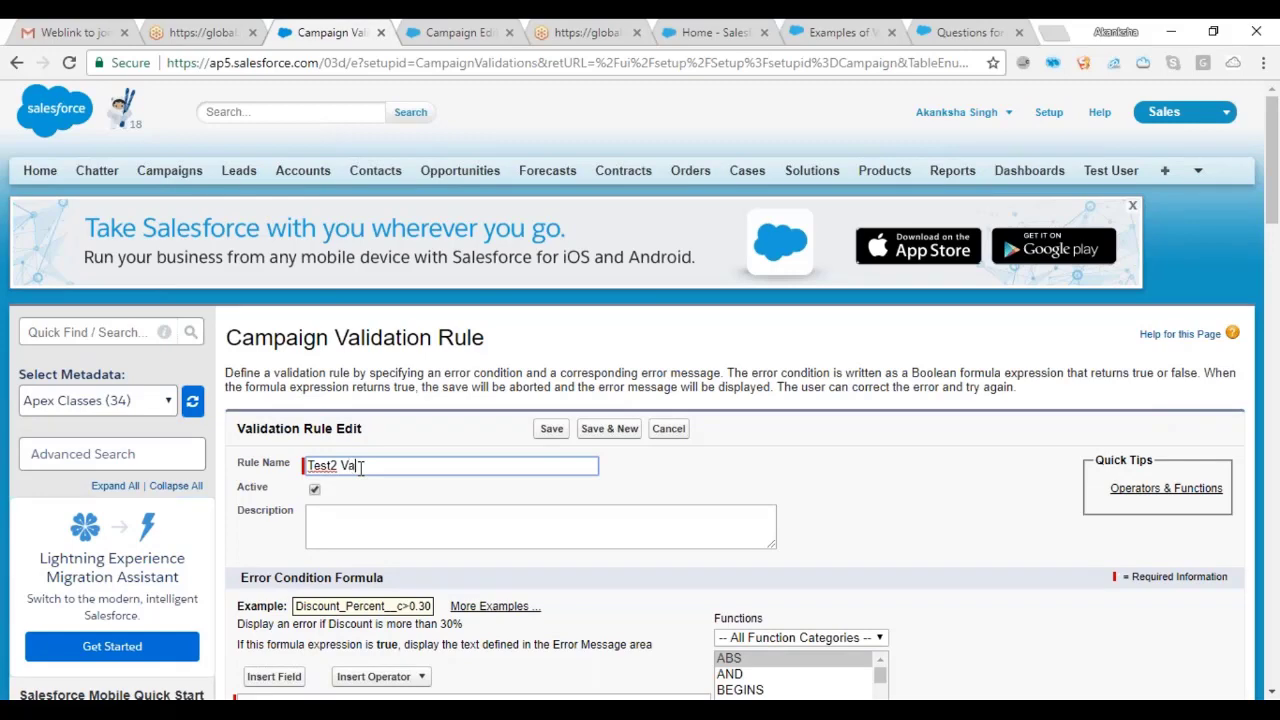
text(dation)
click(281, 537)
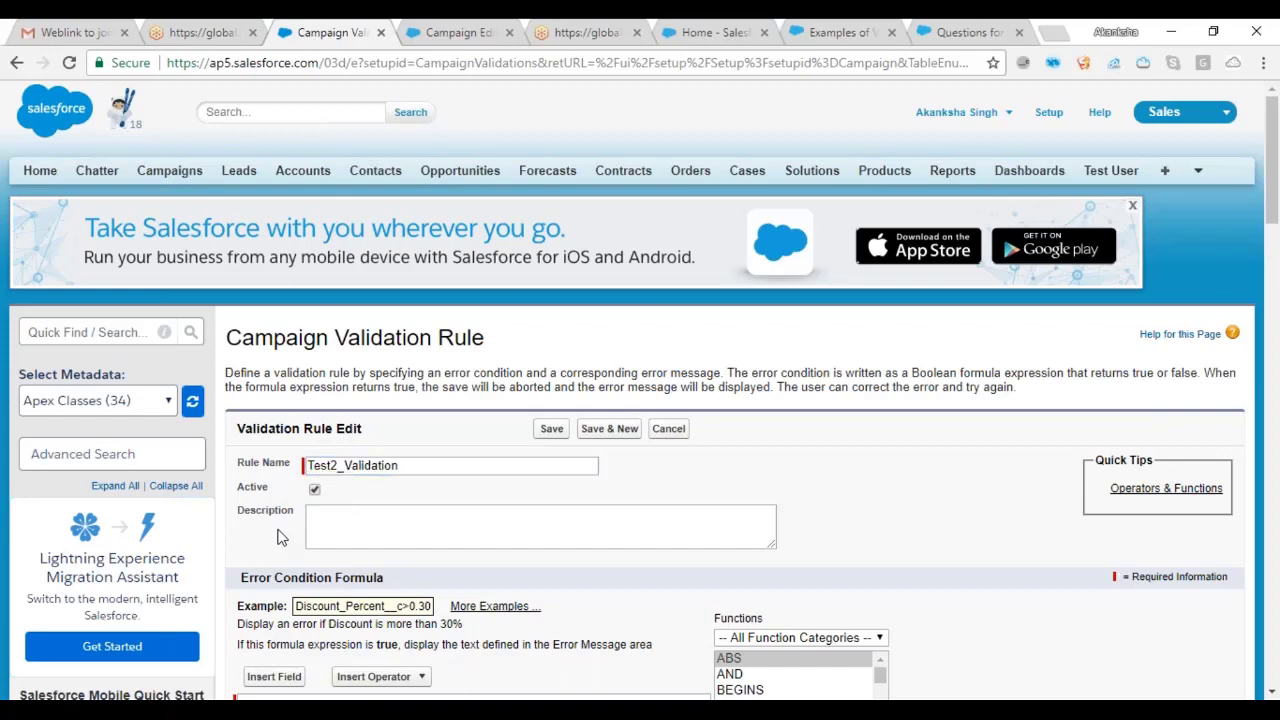
Step: Insert the ISBLANK function into the error condition formula and remove its expression placeholder
scroll(281, 537, down, 1)
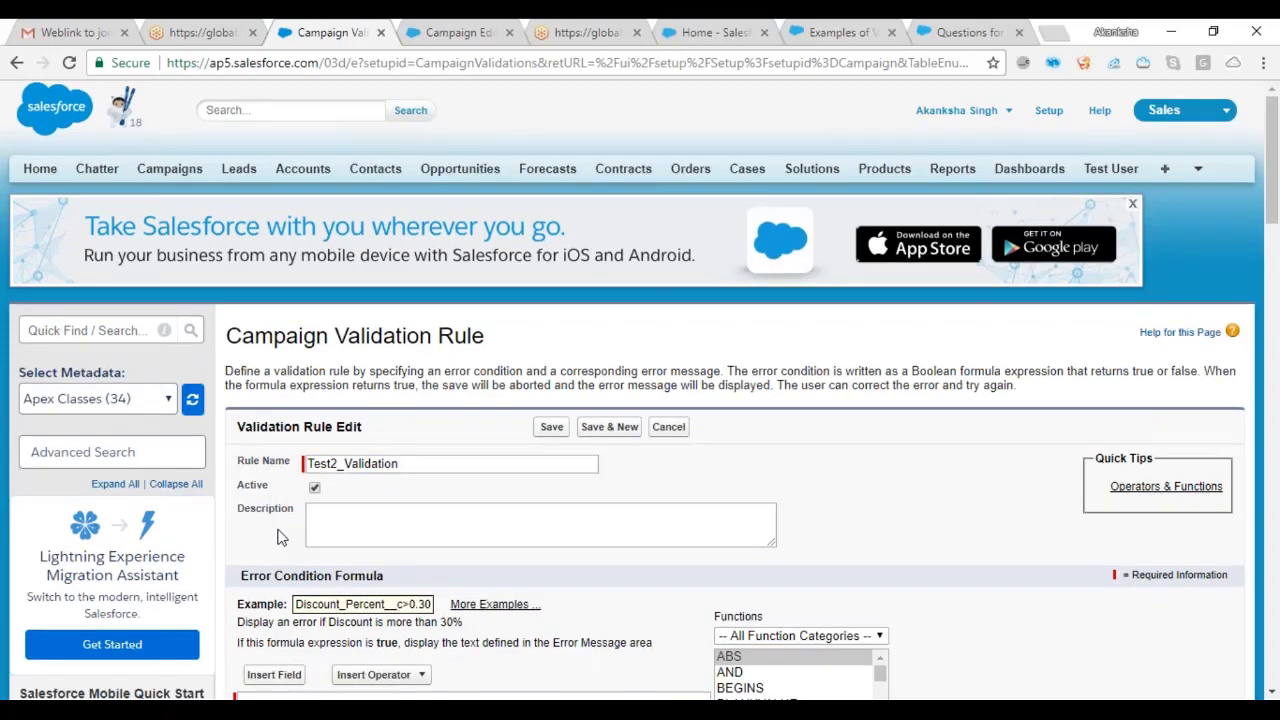
scroll(281, 537, down, 1)
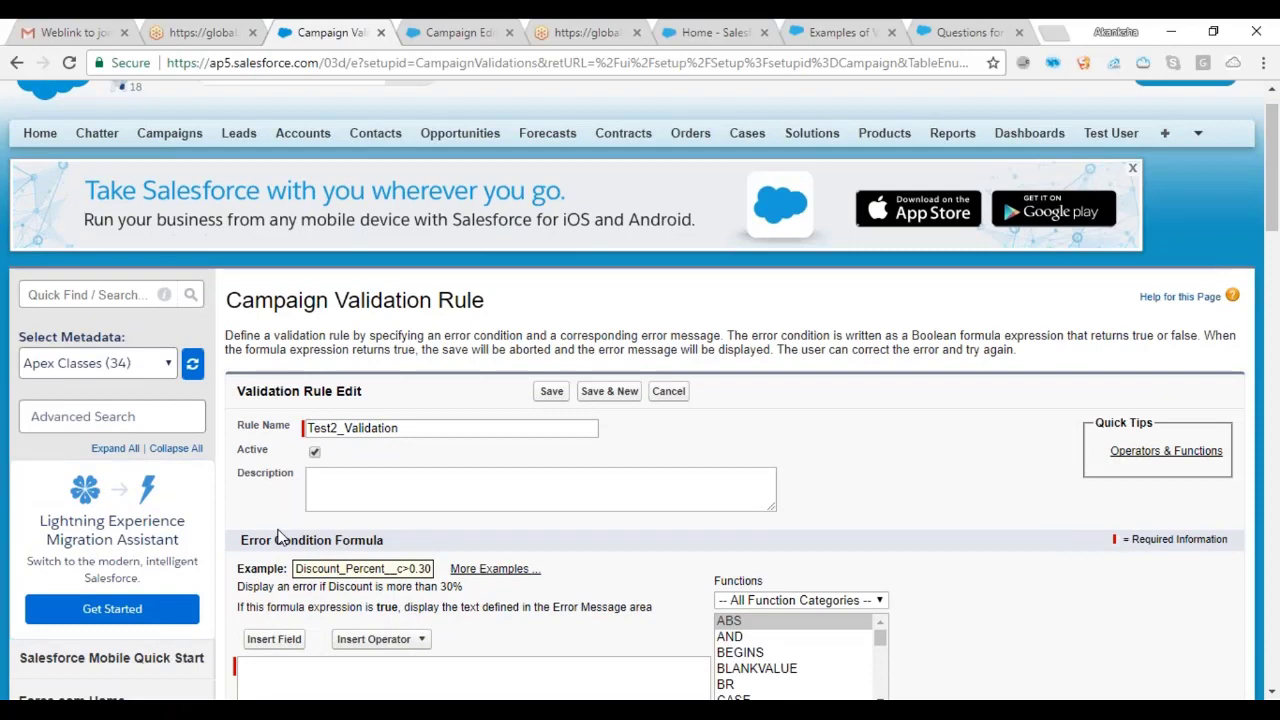
scroll(281, 537, down, 3)
click(790, 520)
key(i)
key(s)
key(c)
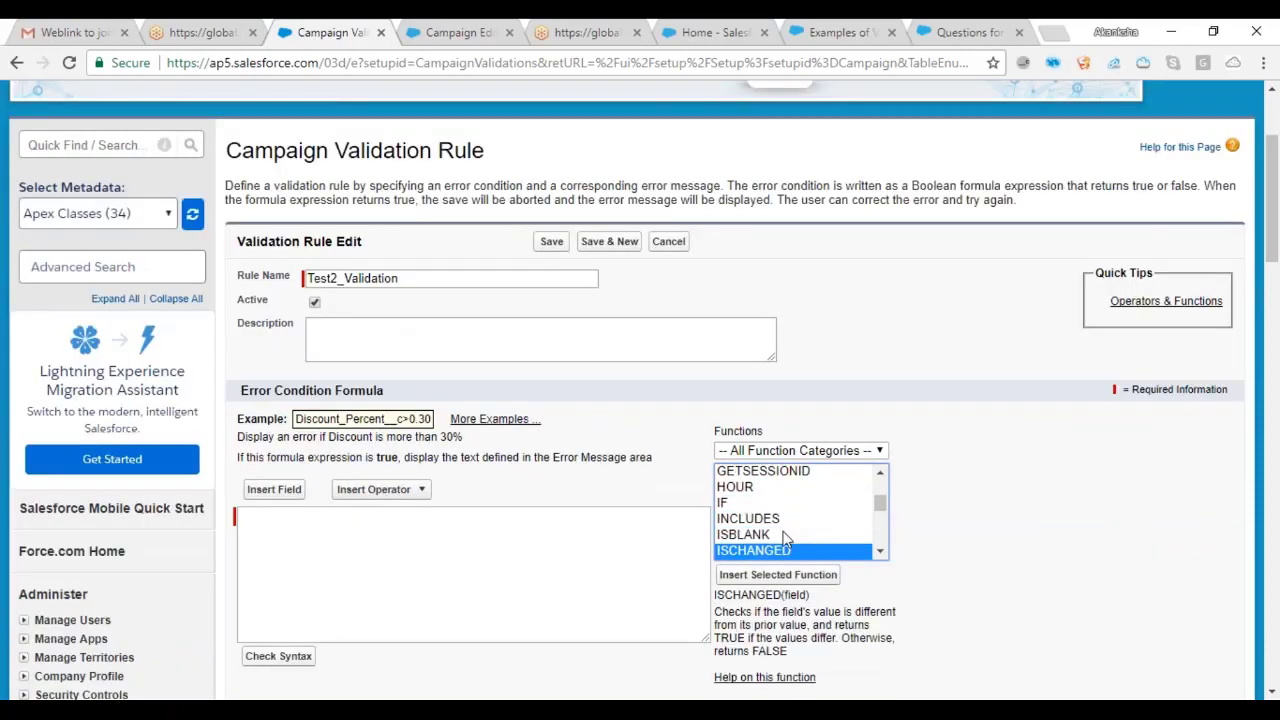
click(785, 536)
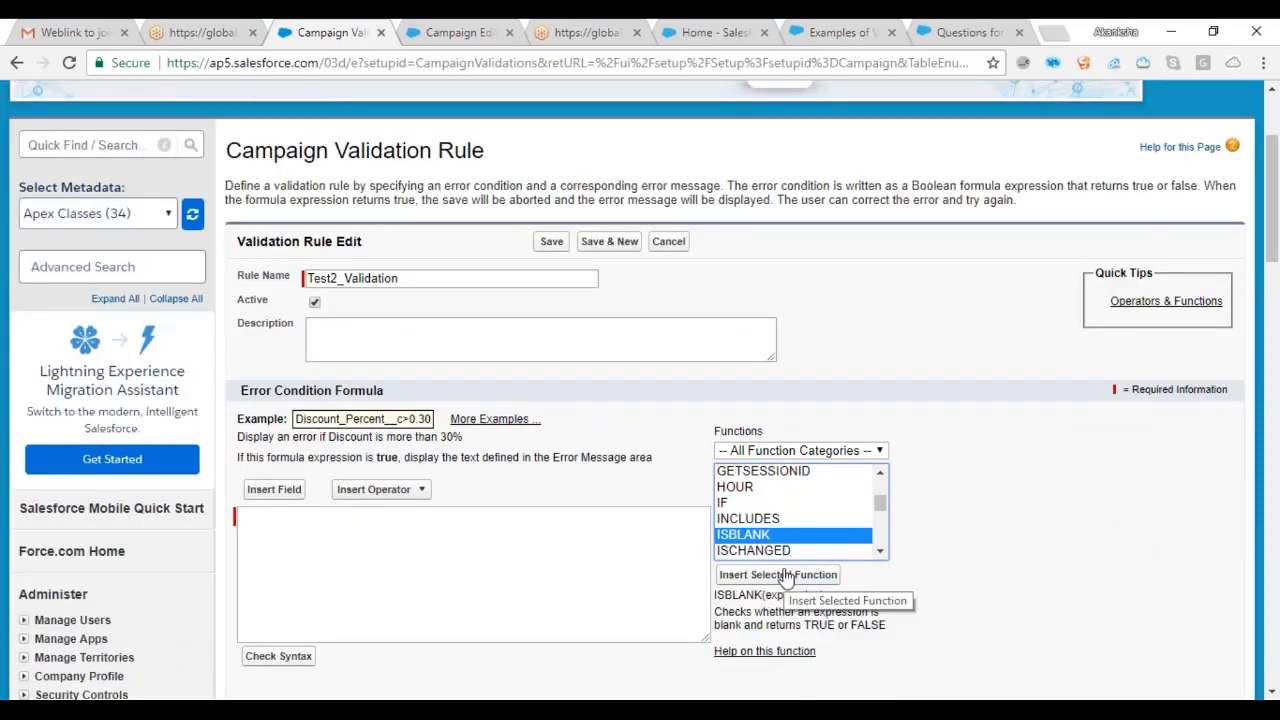
click(785, 576)
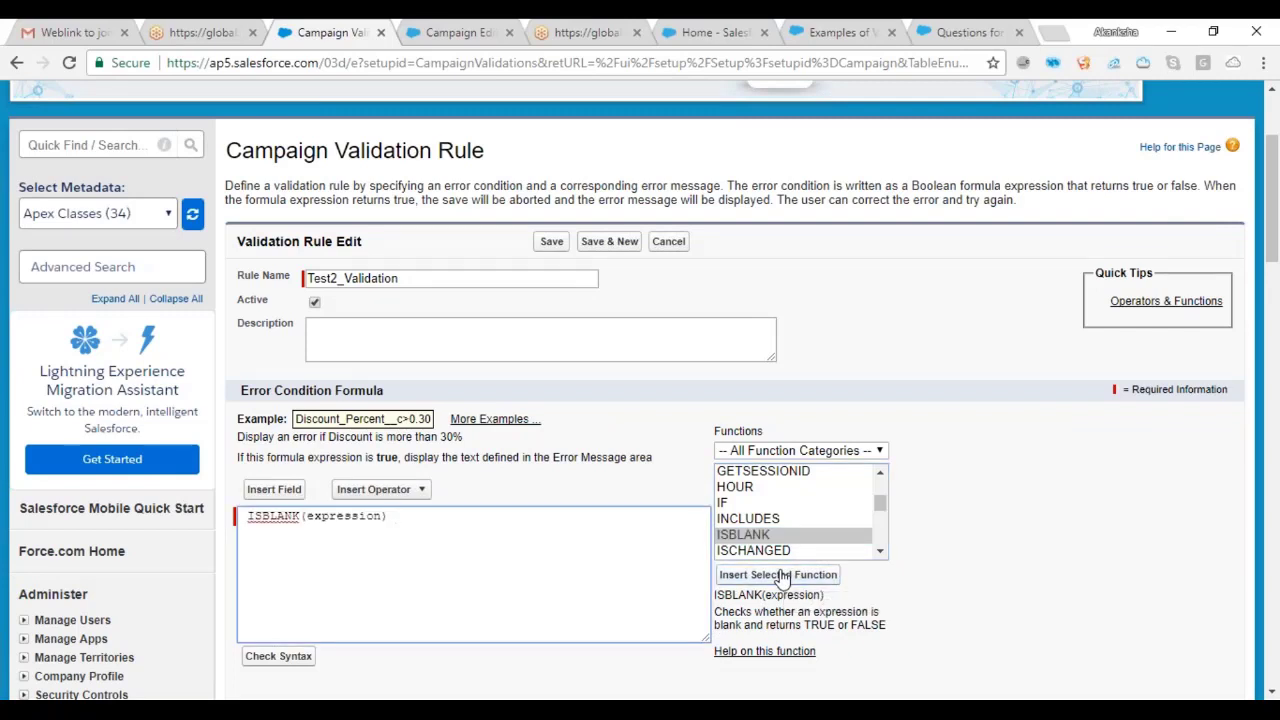
double_click(342, 518)
key(BackSpace)
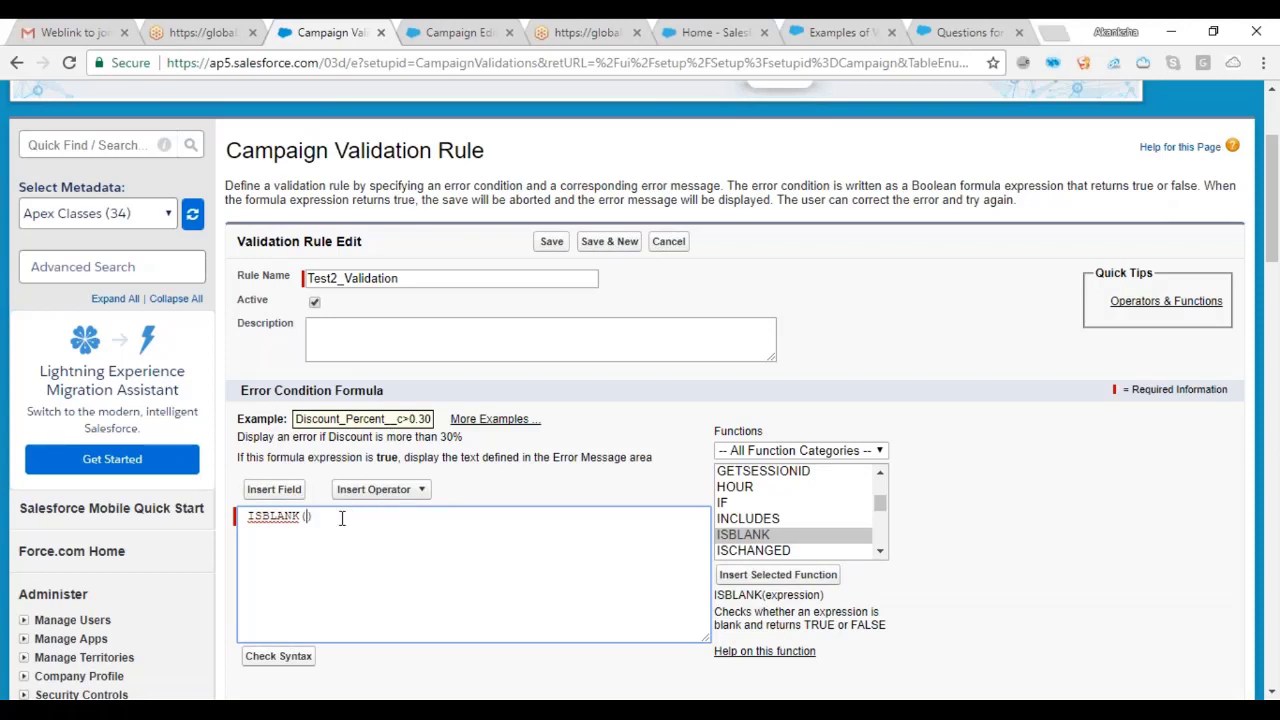
Step: Change the Test campaign's City to abcd and save the record
click(454, 42)
scroll(309, 484, down, 1)
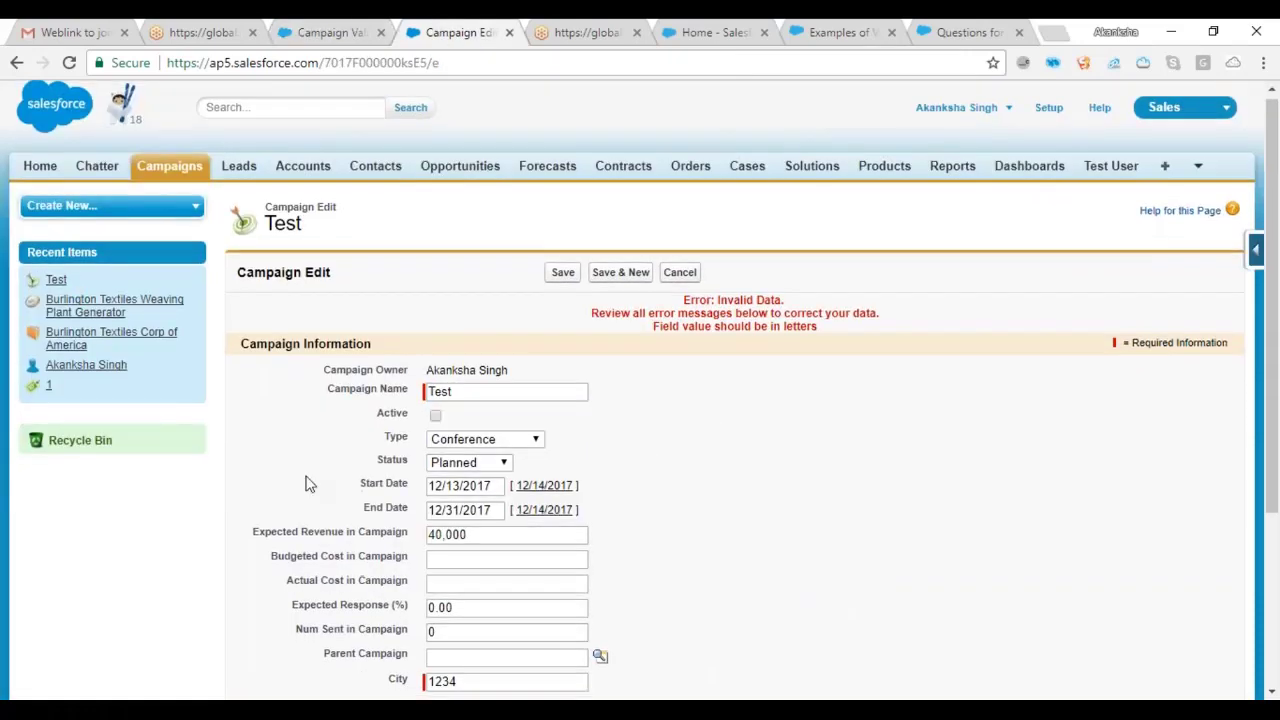
scroll(309, 484, down, 2)
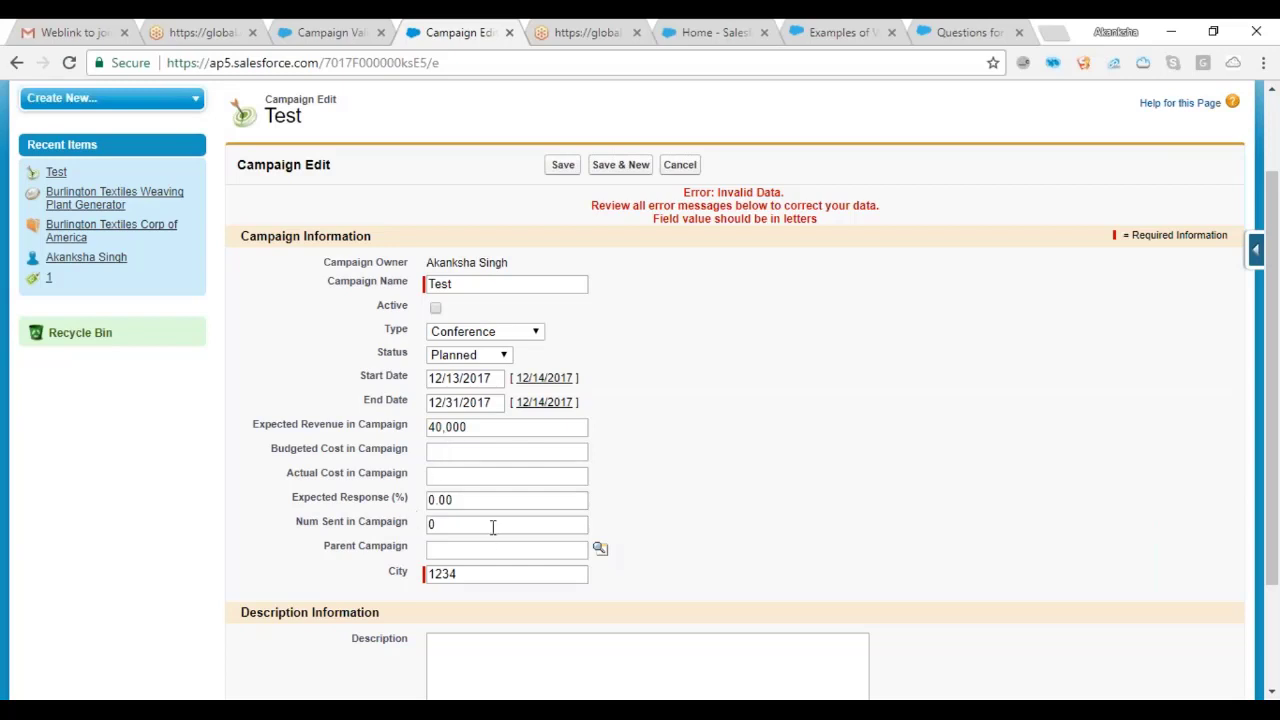
click(475, 572)
key(BackSpace)
key(BackSpace)
key(BackSpace)
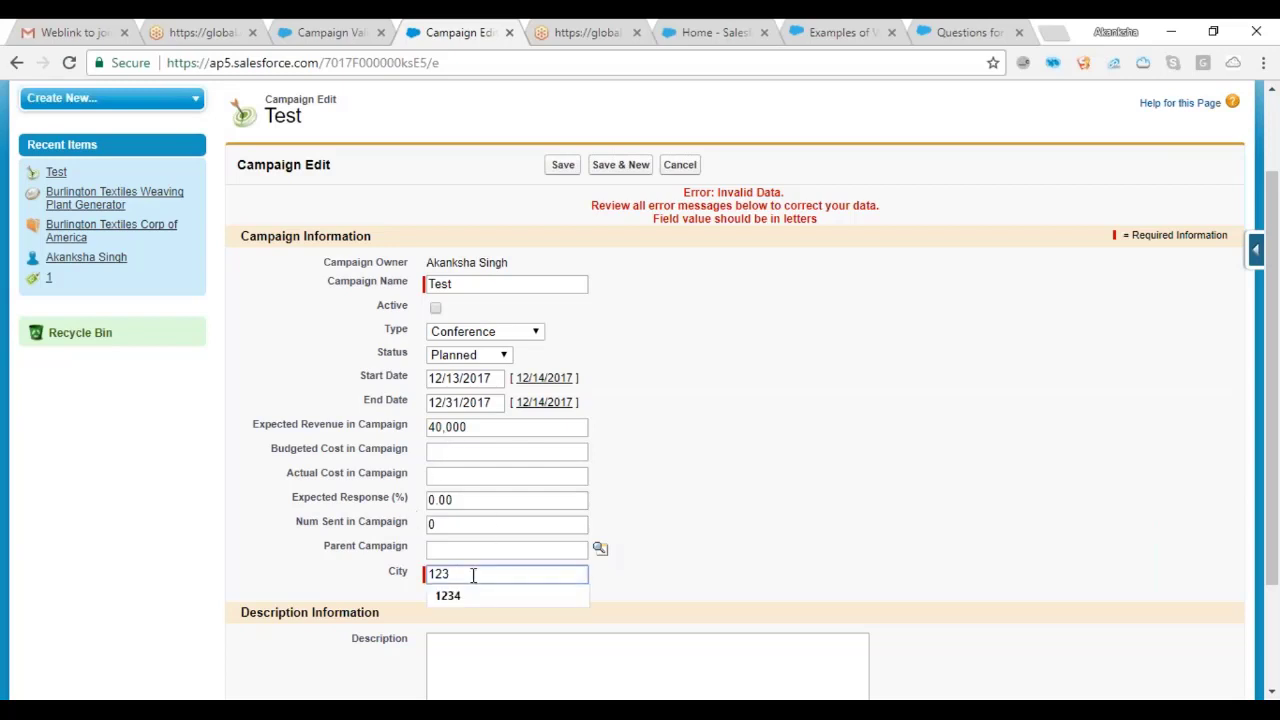
key(BackSpace)
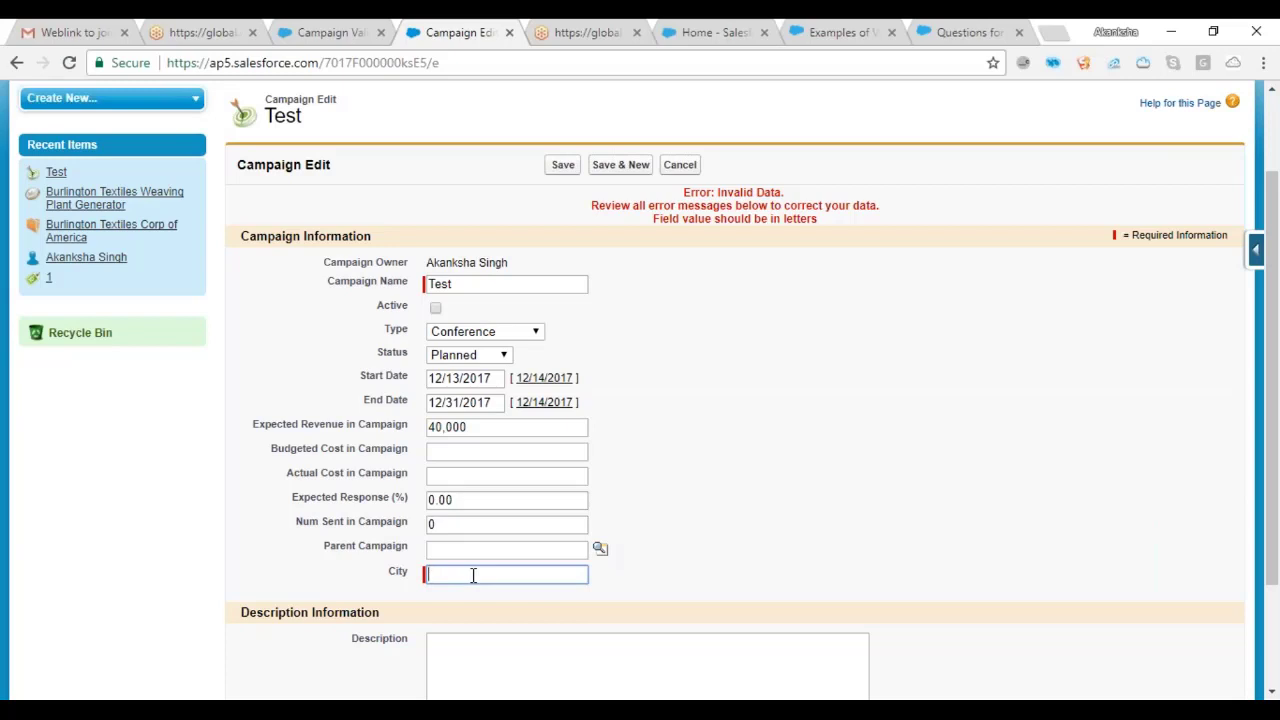
text(abcd)
click(563, 164)
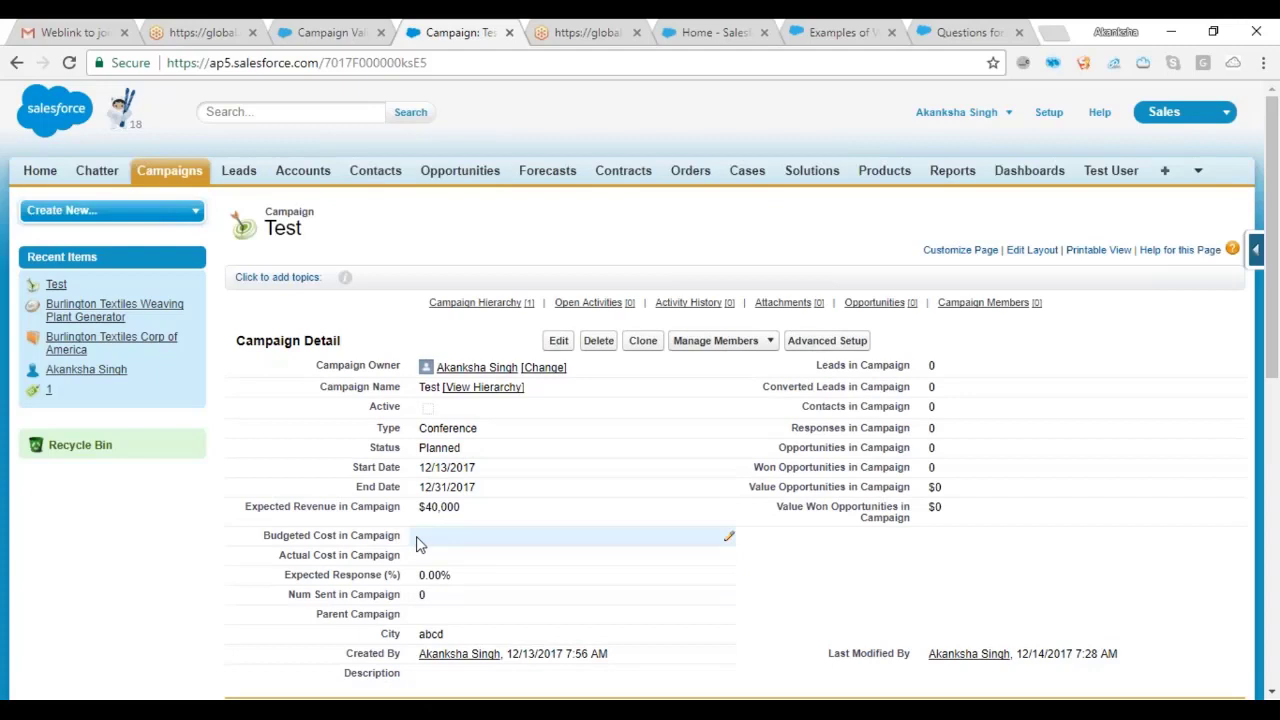
Step: Copy the Budgeted Cost in Campaign label from the Test campaign and find that field on the Campaign Fields page
double_click(419, 543)
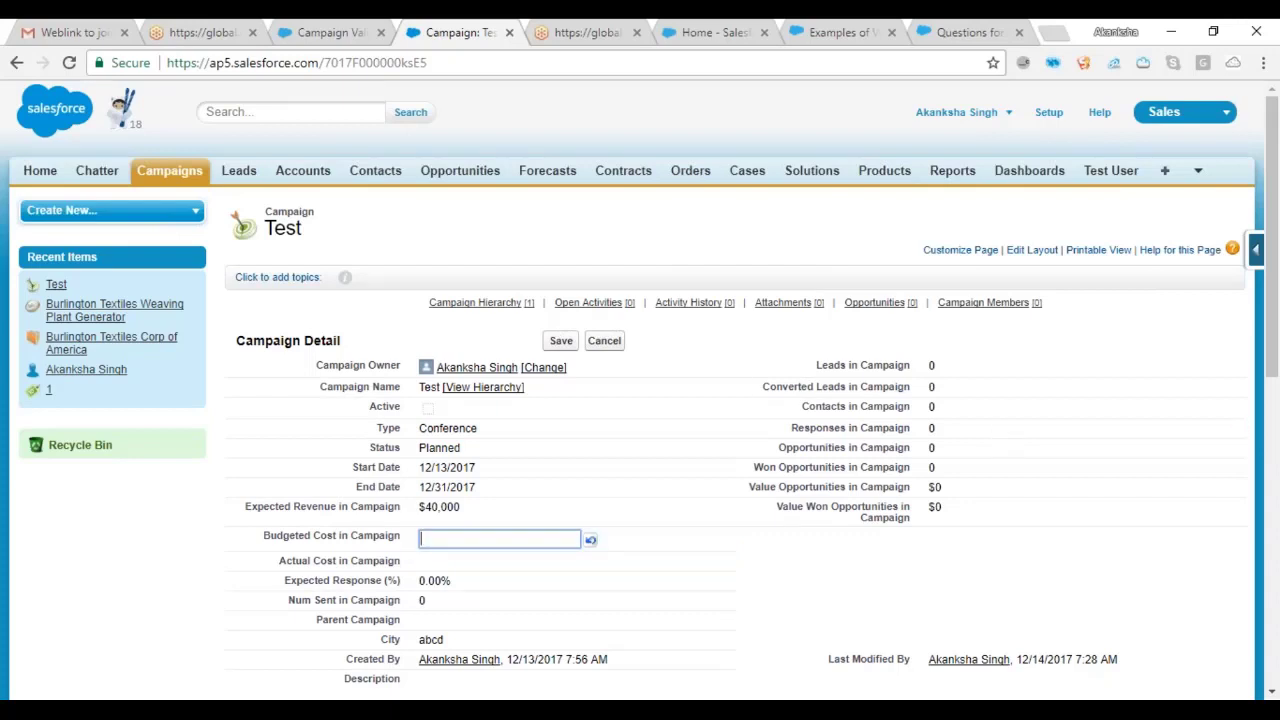
drag(262, 537, 400, 549)
key(ctrl+c)
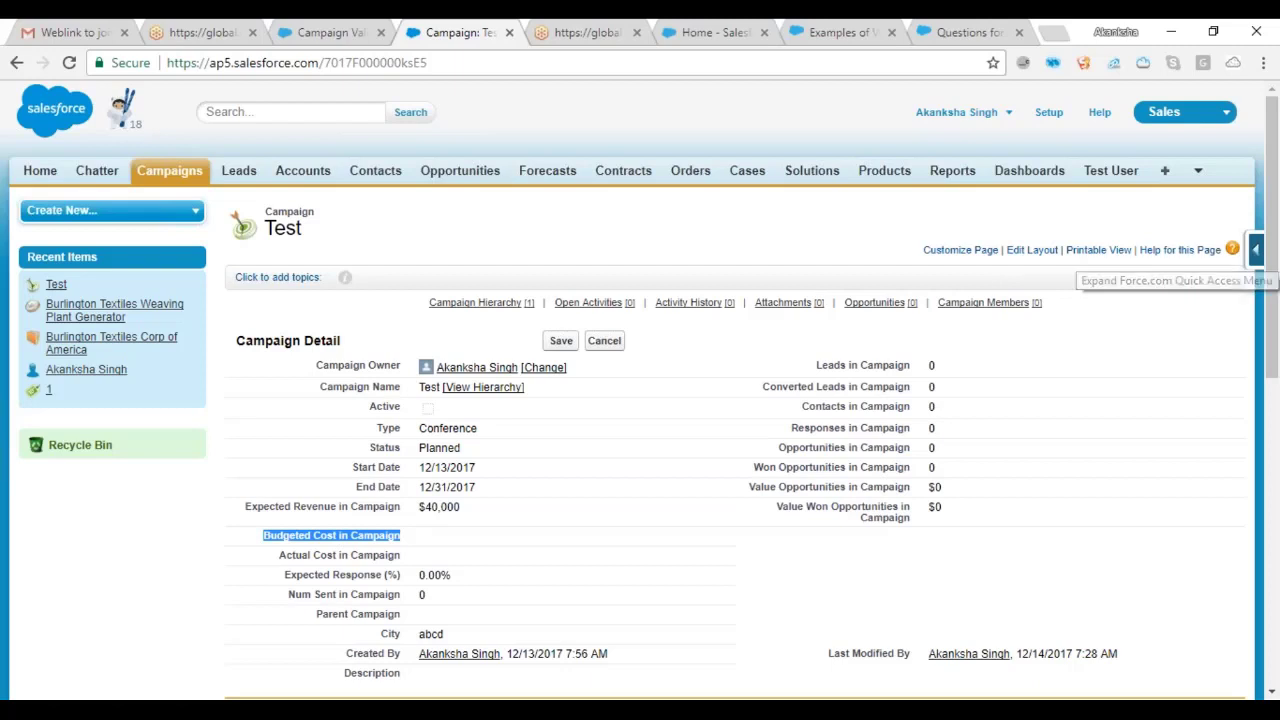
click(1256, 249)
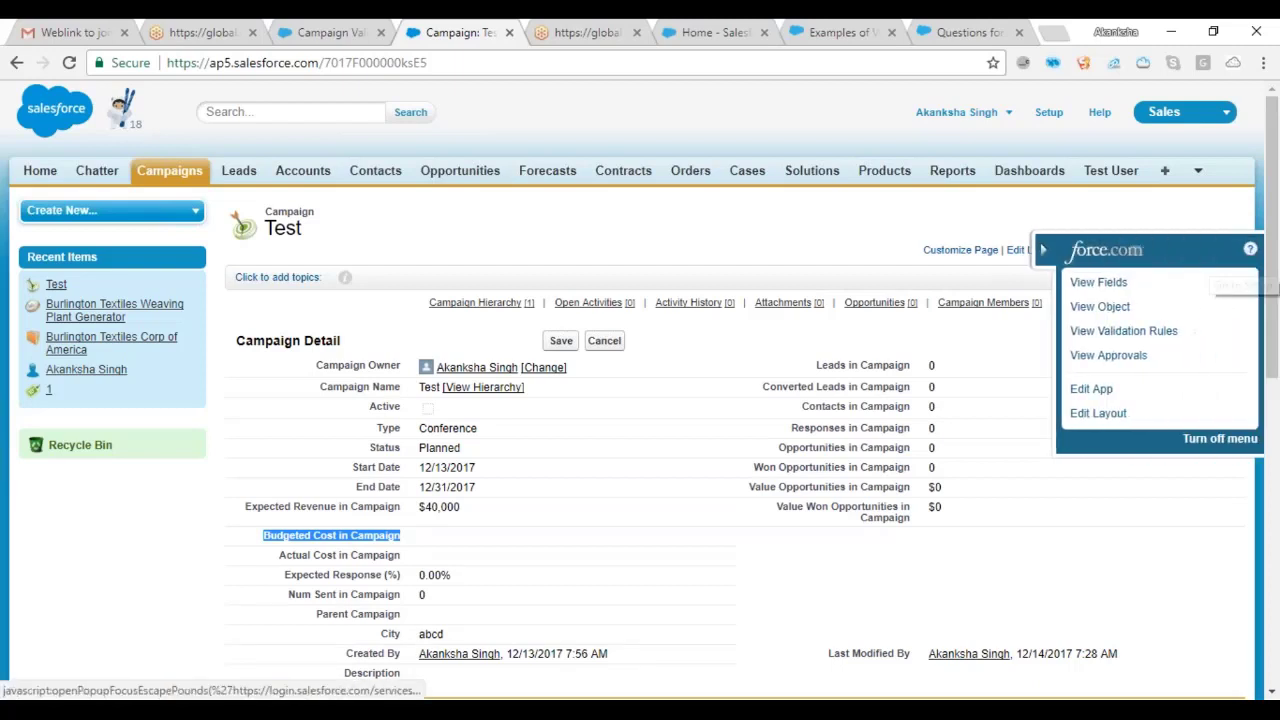
click(1086, 288)
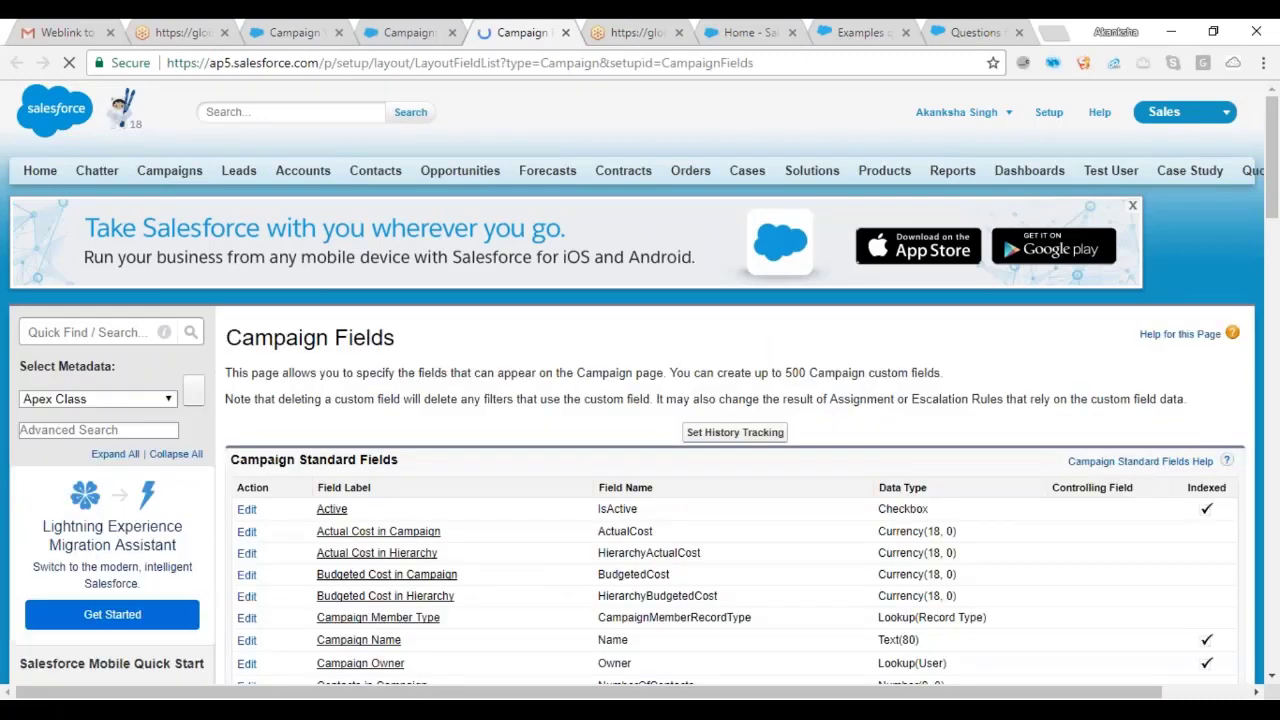
key(ctrl+f)
key(ctrl+v)
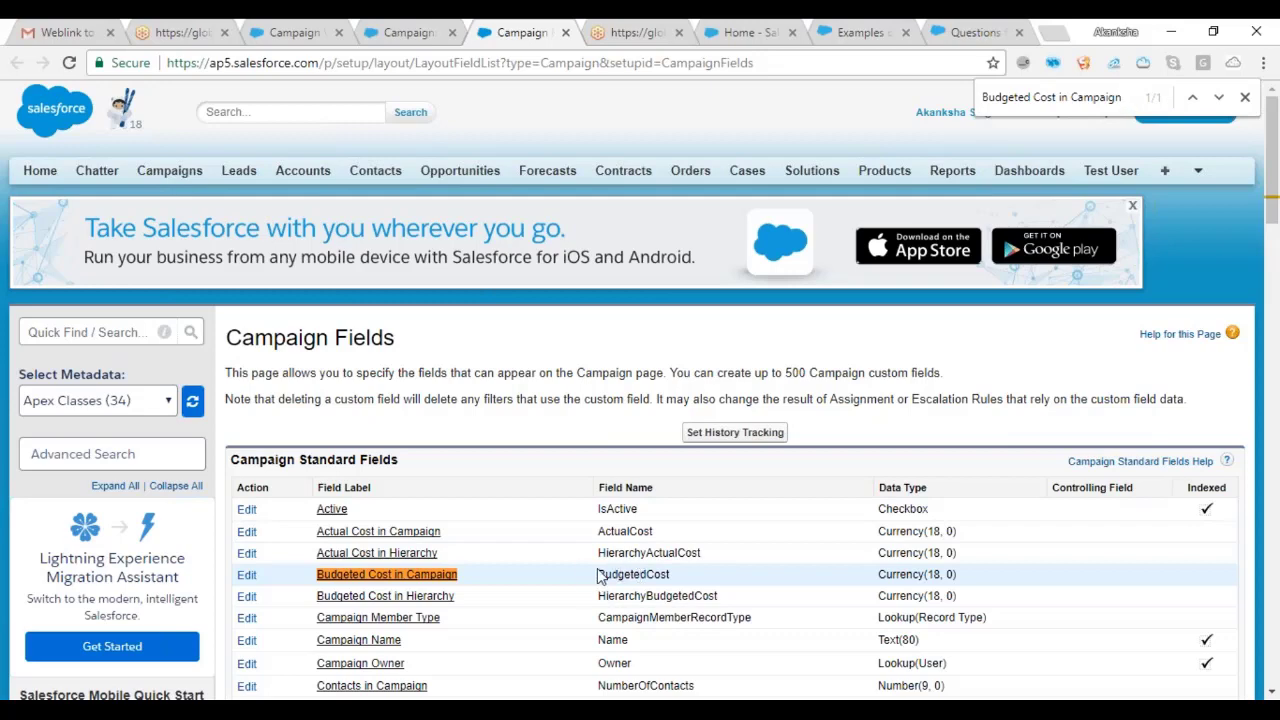
Step: Copy the field name BudgetedCost and paste it into the validation rule's formula so it reads ISBLANK(BudgetedCost)
drag(598, 575, 670, 575)
key(ctrl+c)
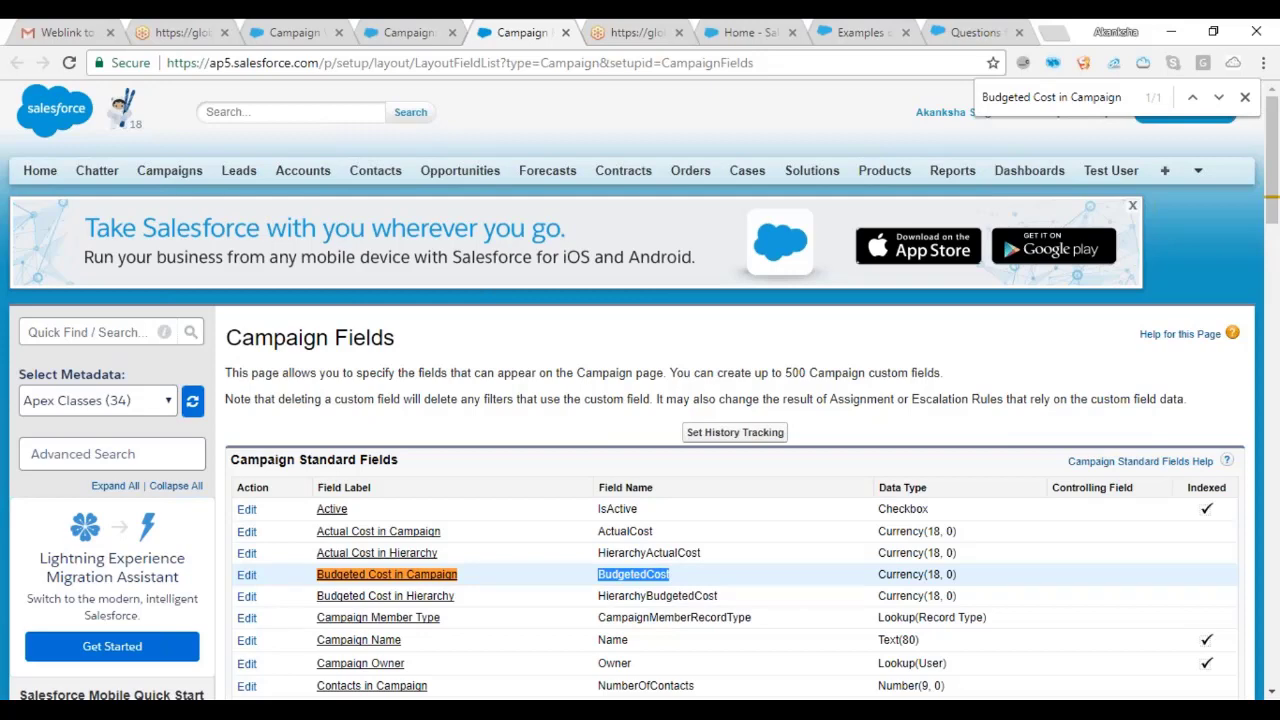
click(400, 34)
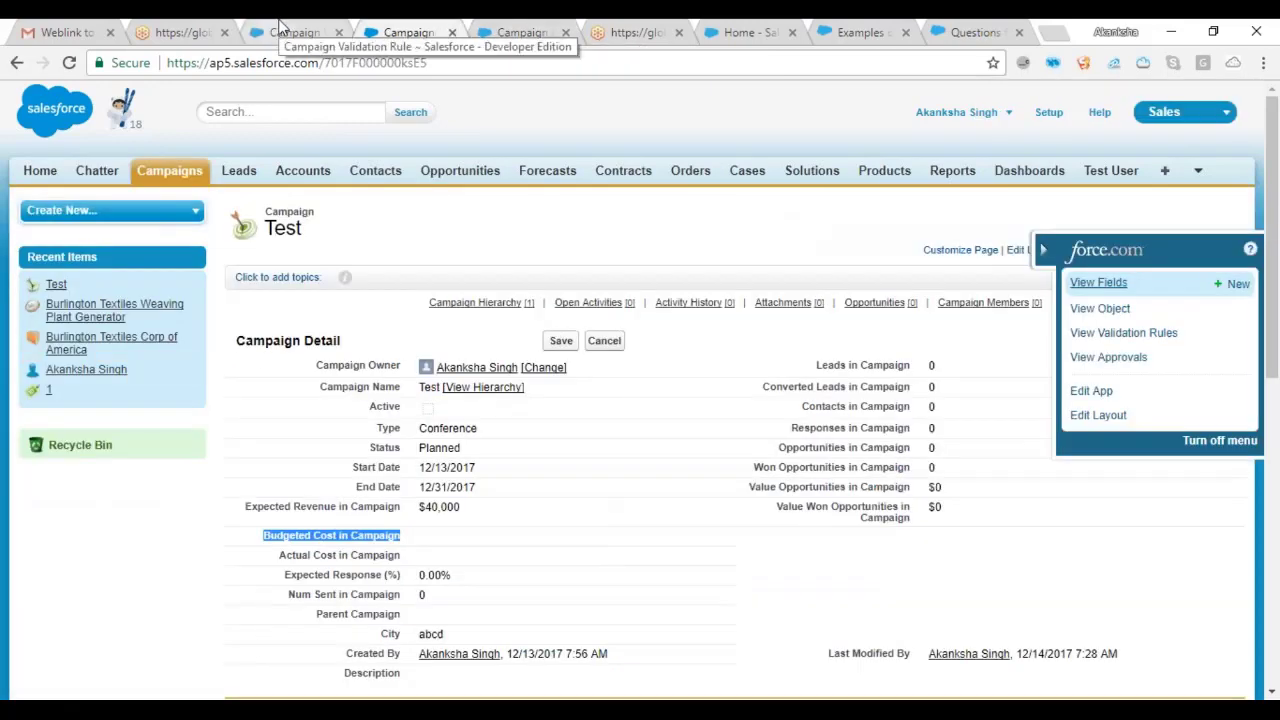
click(281, 26)
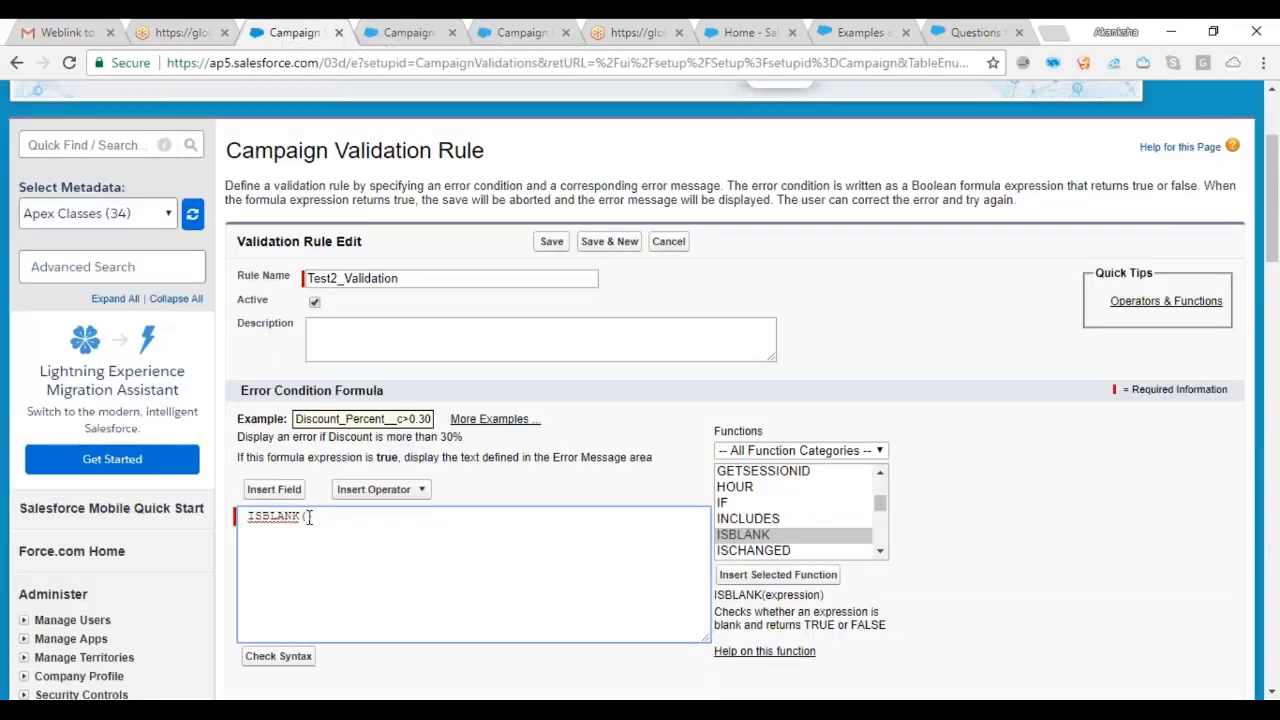
key(ctrl+v)
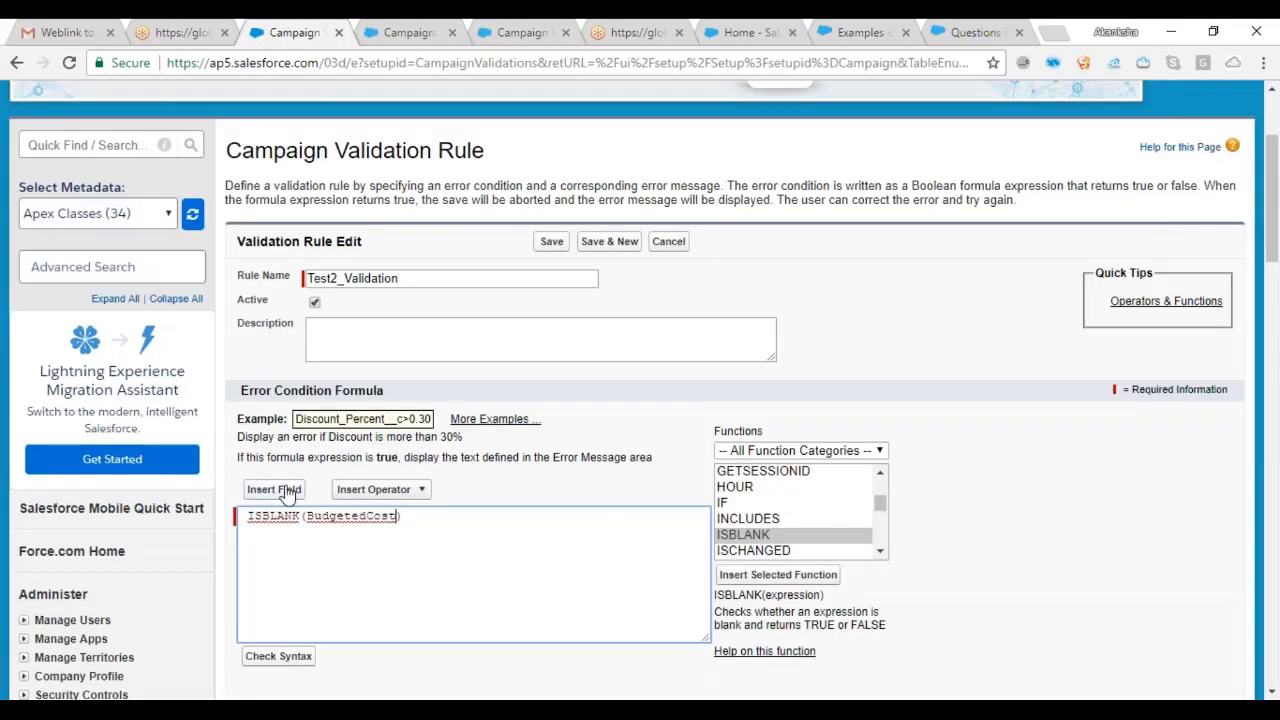
Step: Try inserting the Budgeted Cost in Campaign field with Insert Field and delete the duplicate reference from the formula
click(287, 490)
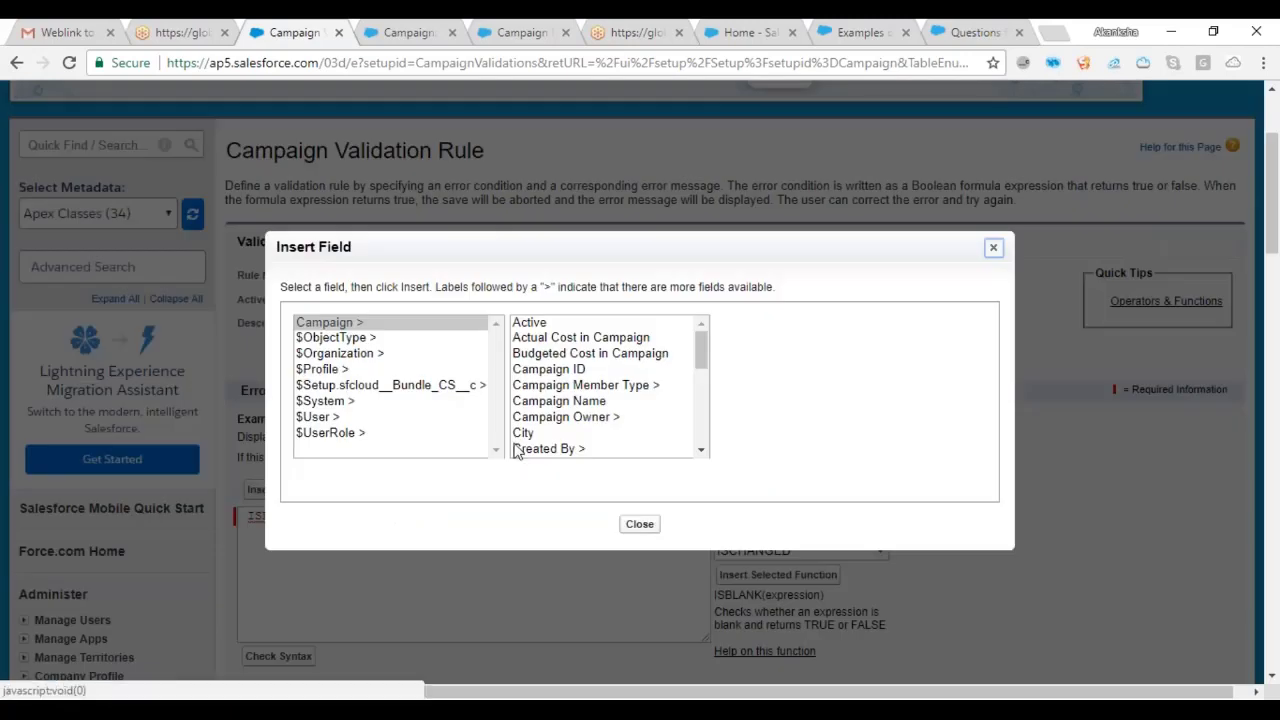
click(606, 360)
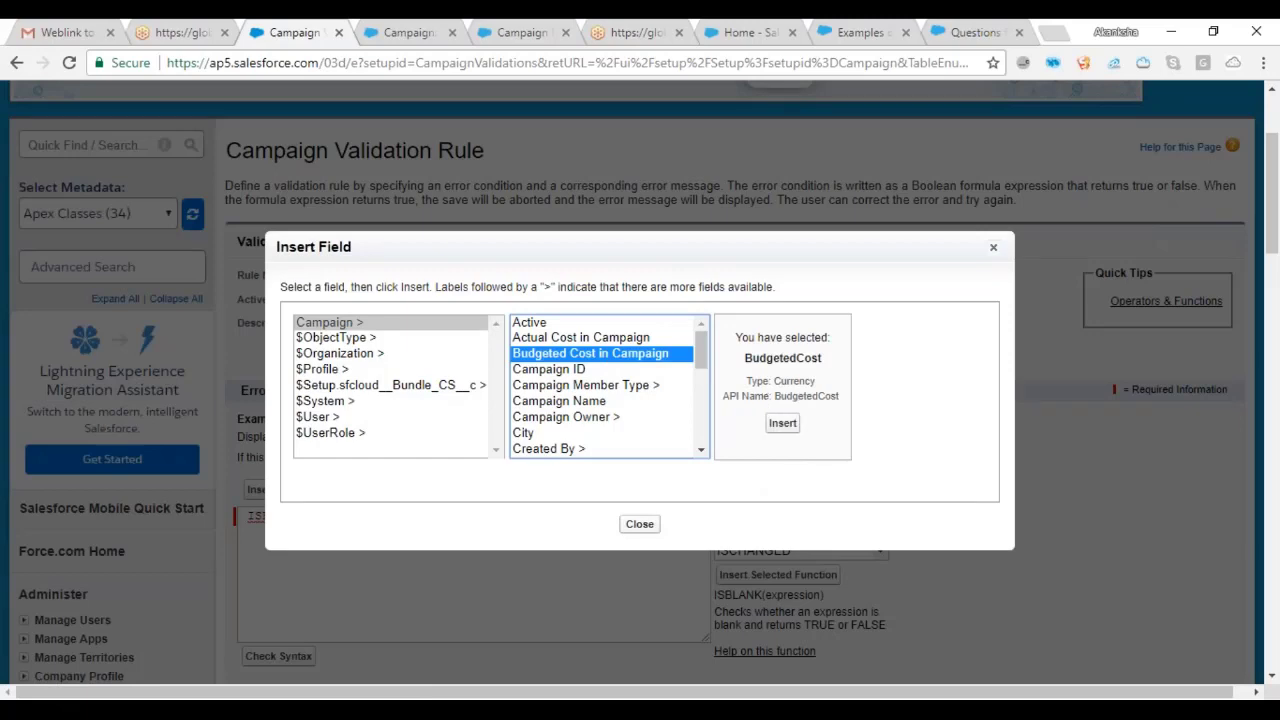
click(782, 423)
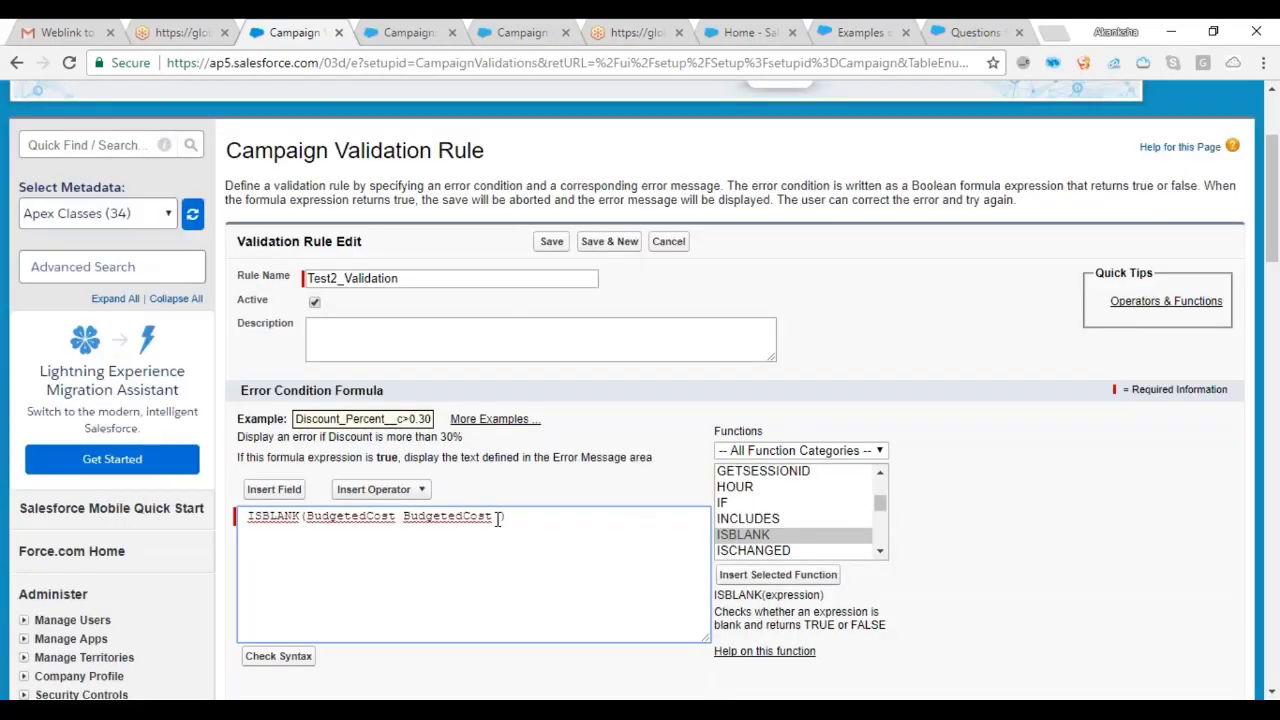
key(BackSpace)
key(BackSpace)
key(BackSpace)
key(BackSpace)
key(BackSpace)
key(BackSpace)
key(BackSpace)
key(BackSpace)
key(BackSpace)
key(BackSpace)
key(BackSpace)
key(BackSpace)
key(BackSpace)
key(BackSpace)
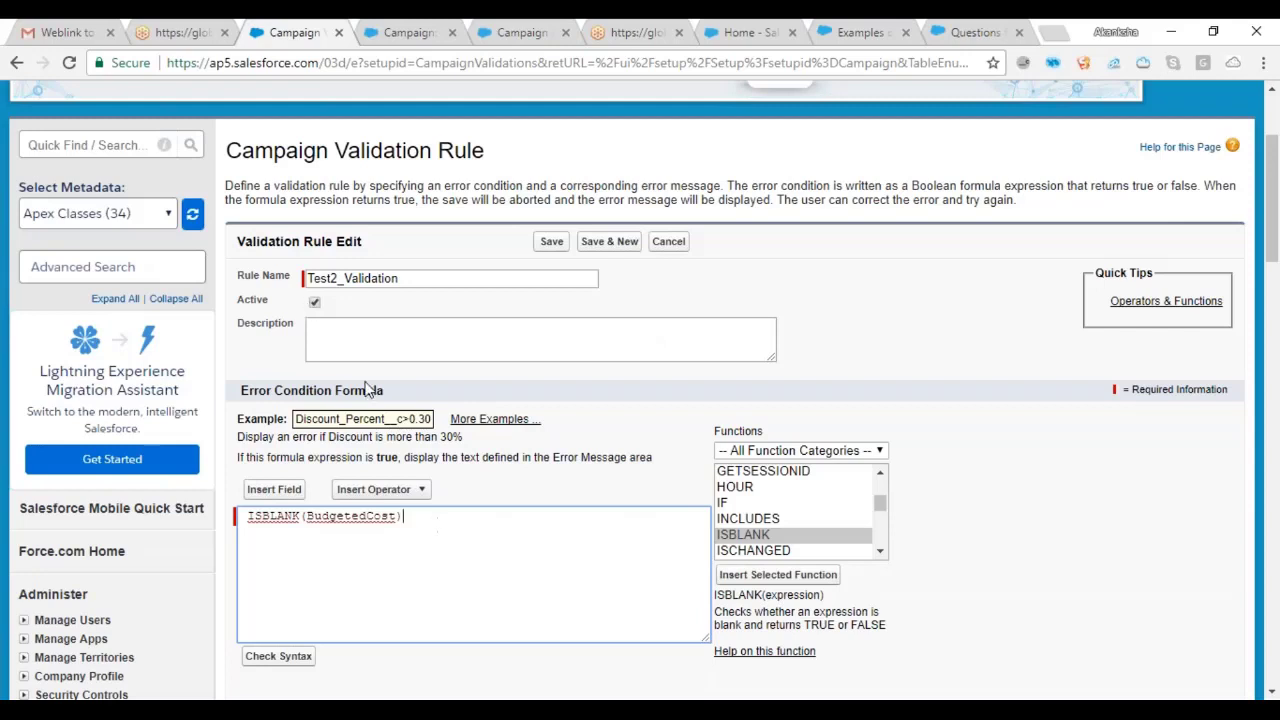
Step: Enter the rule description "Budget cost should not be blank"
click(310, 327)
text(B)
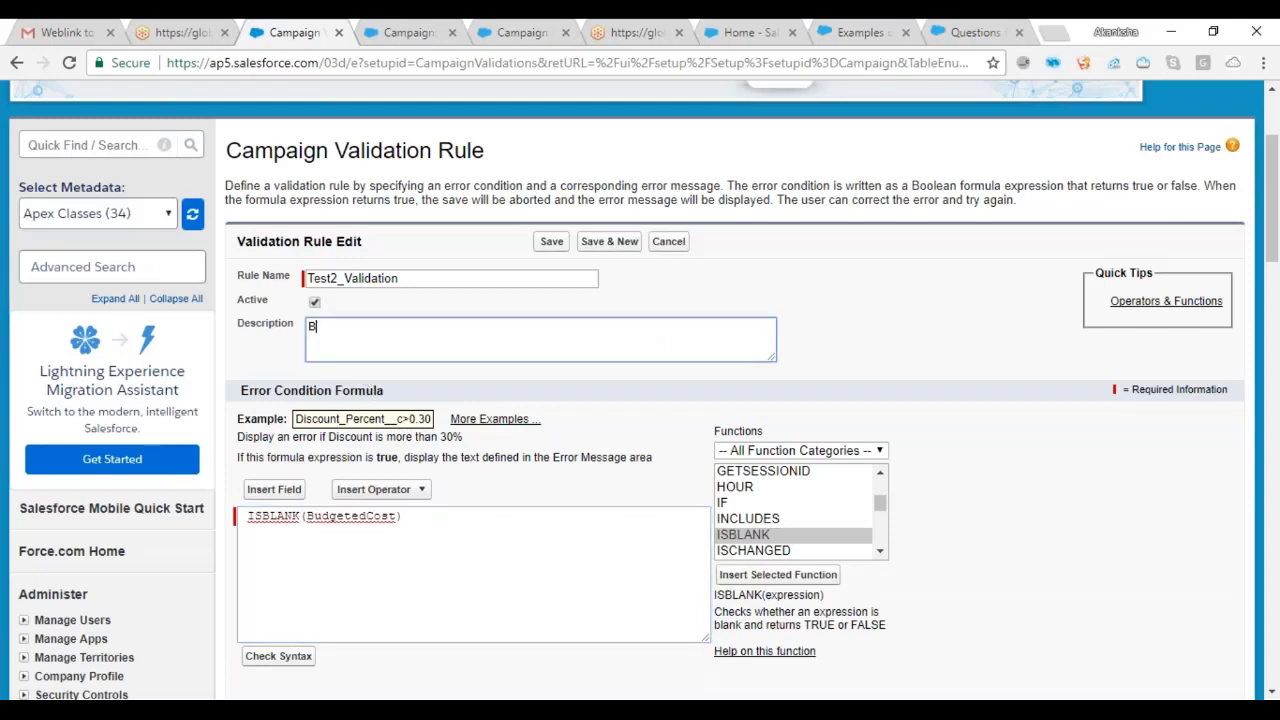
text(udget cost should not)
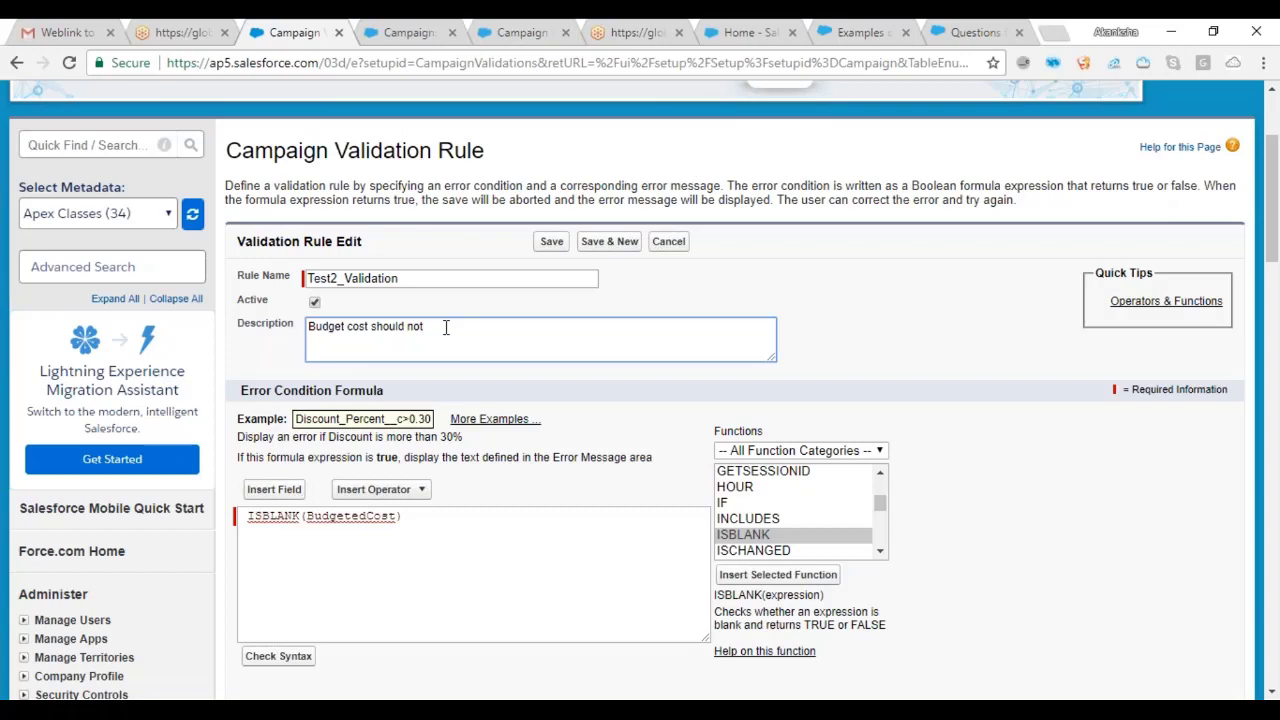
text(be blank)
click(270, 517)
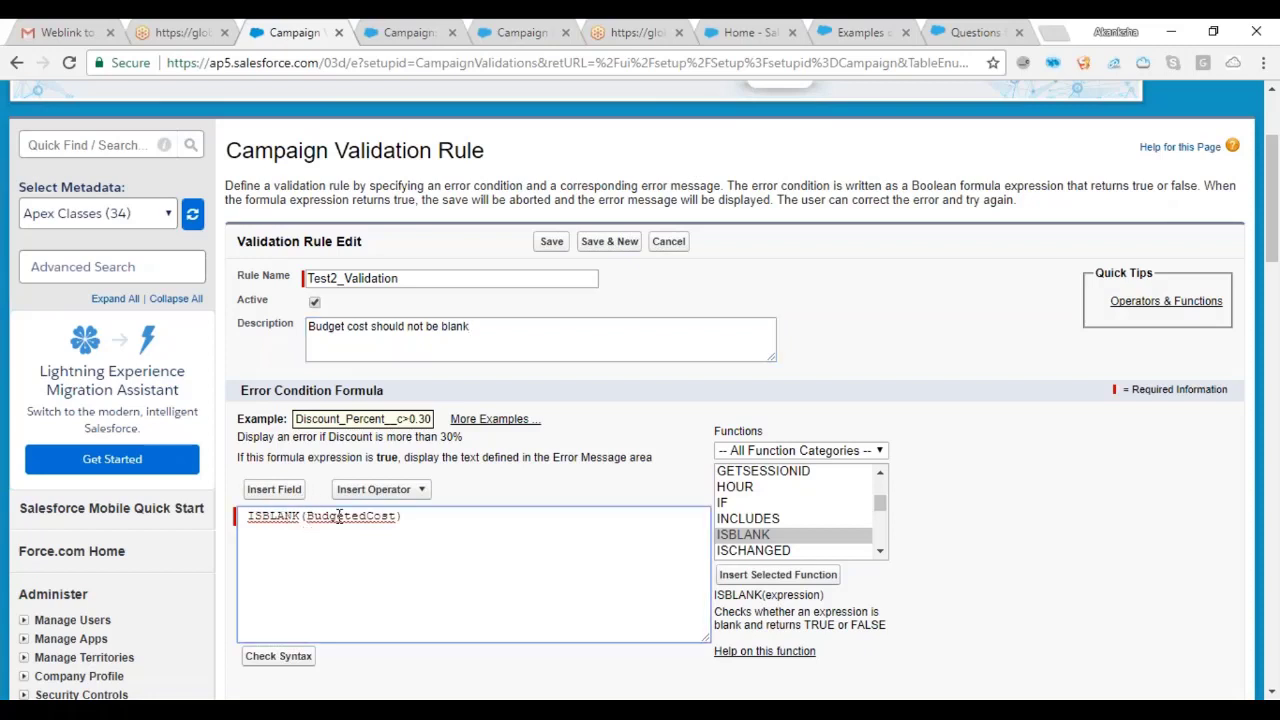
double_click(345, 517)
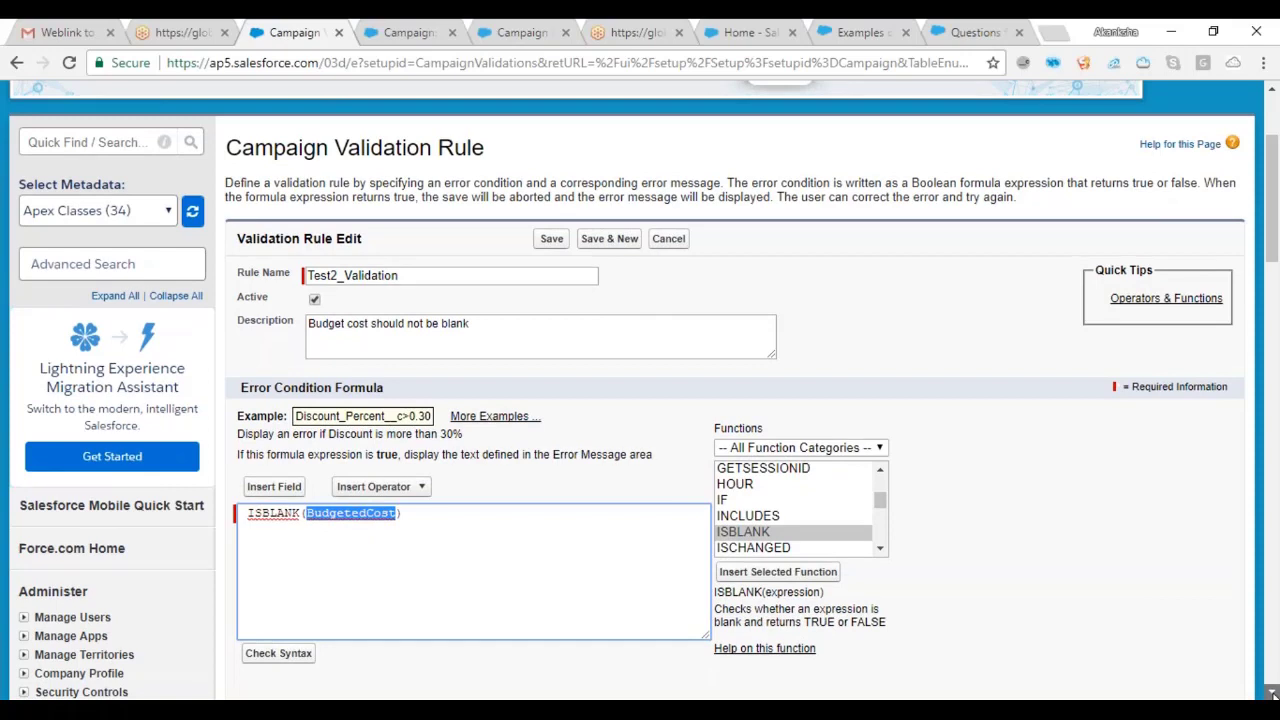
Step: Enter the validation rule's error message "Field should not be blank"
click(1273, 692)
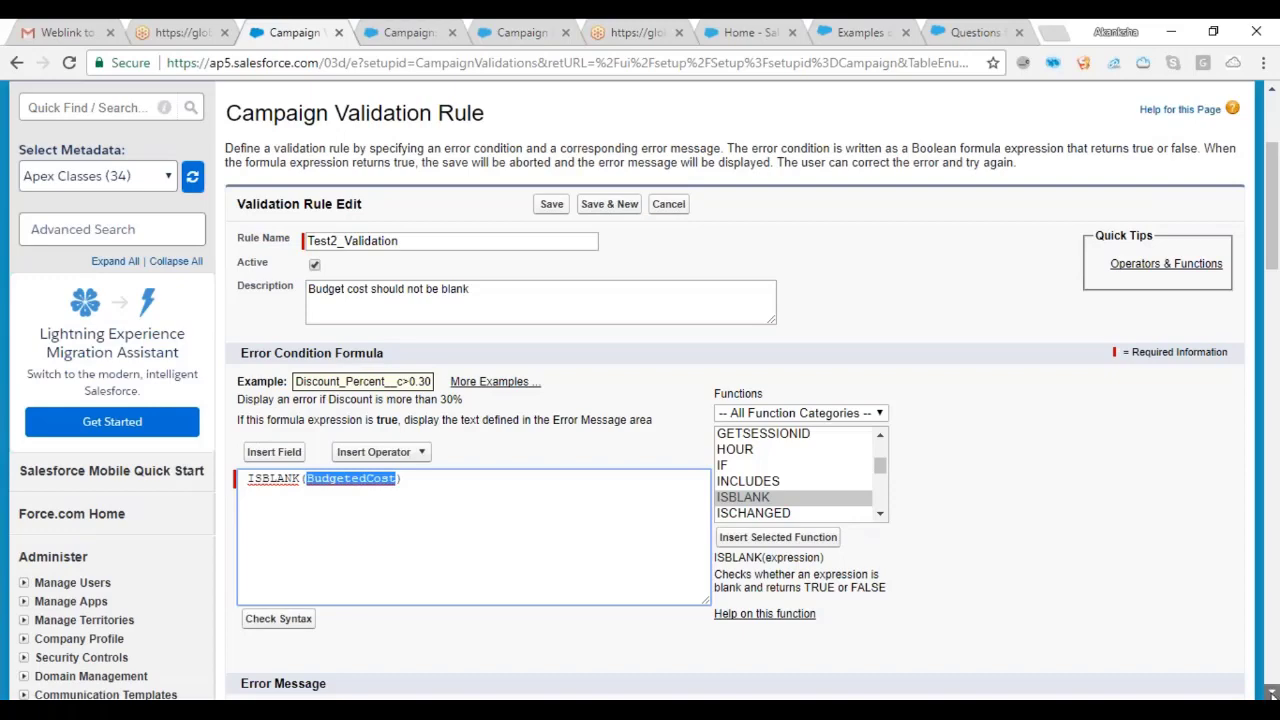
scroll(985, 675, down, 3)
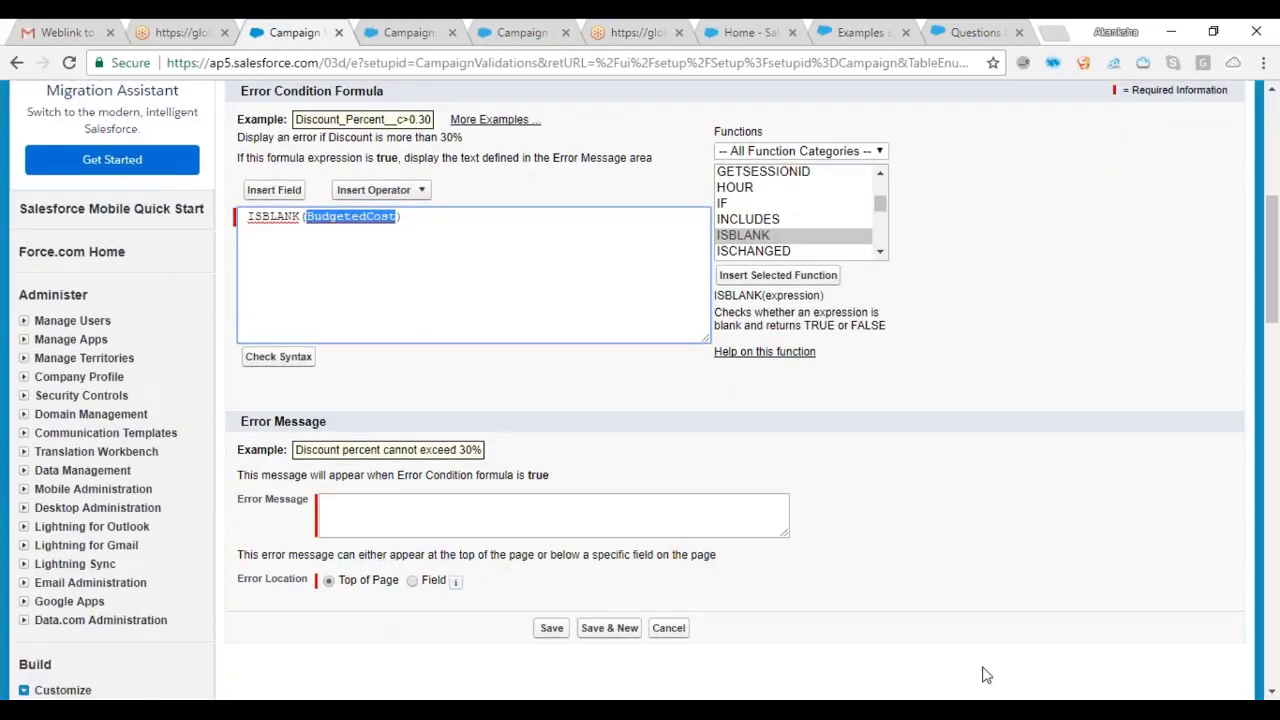
click(436, 543)
click(404, 521)
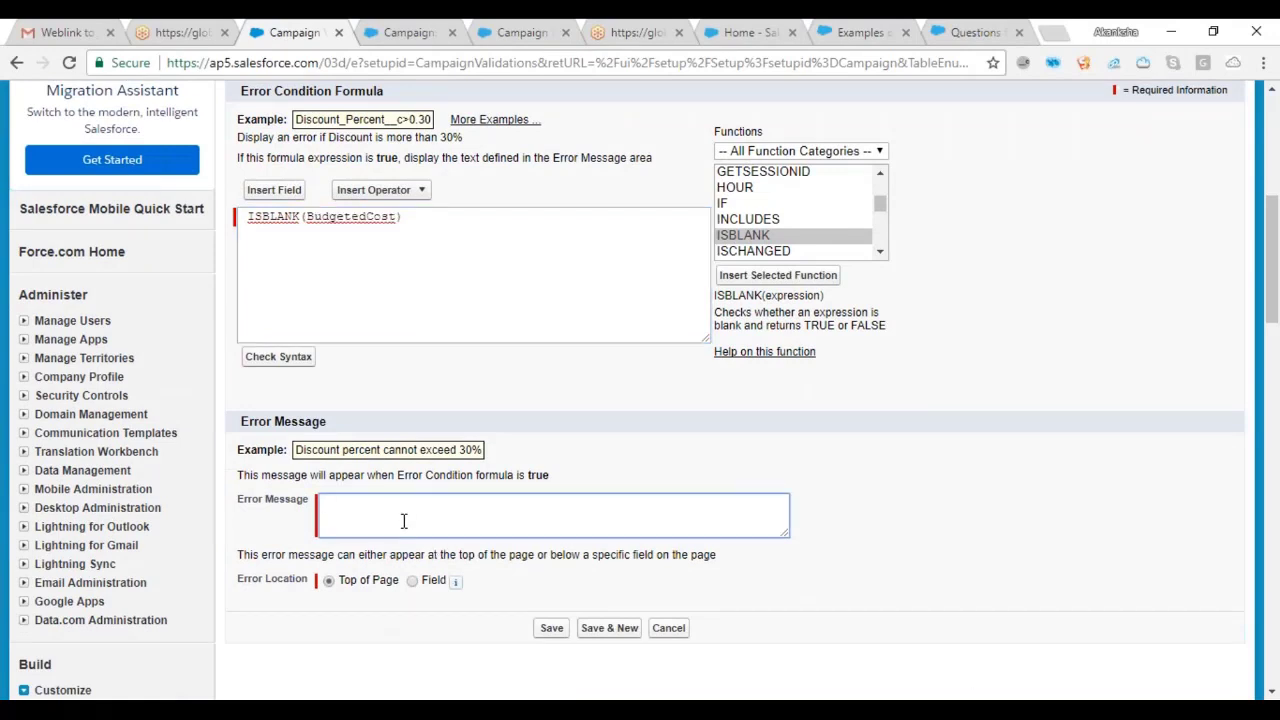
text(Field should not be blank)
Step: Set the error location to the field Budgeted Cost in Campaign and save the Test2_Validation rule
click(412, 582)
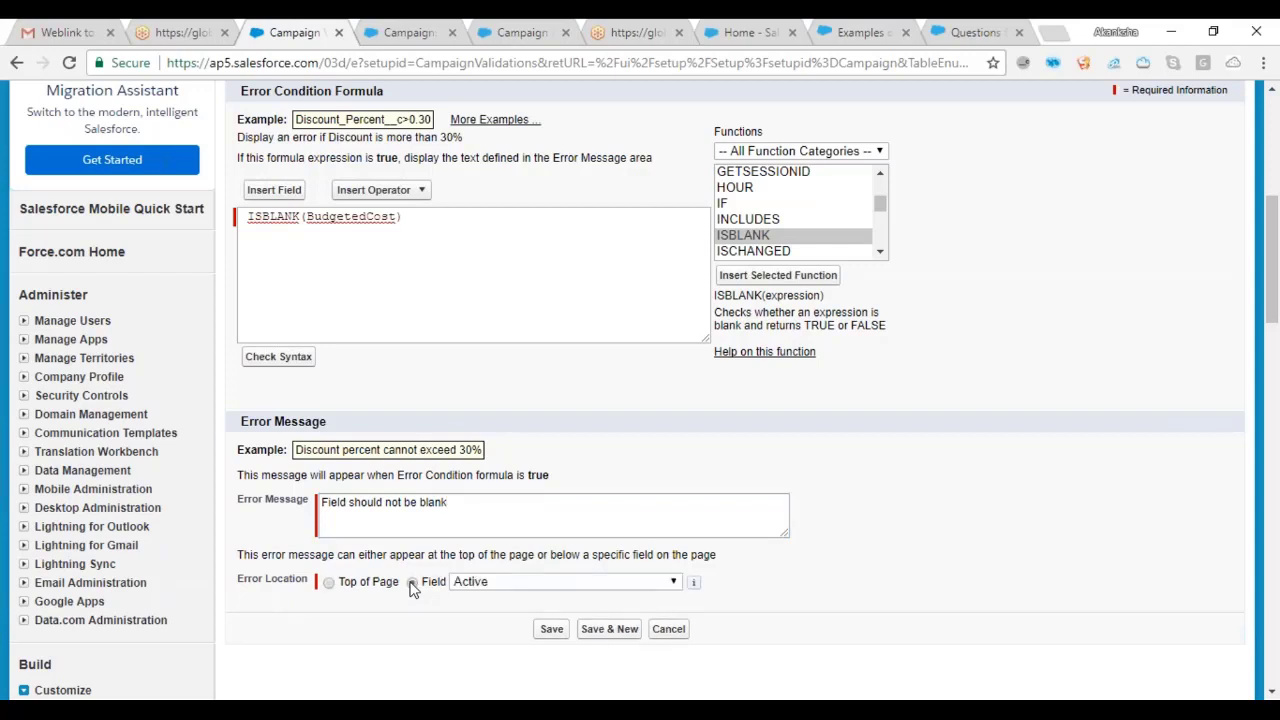
click(453, 503)
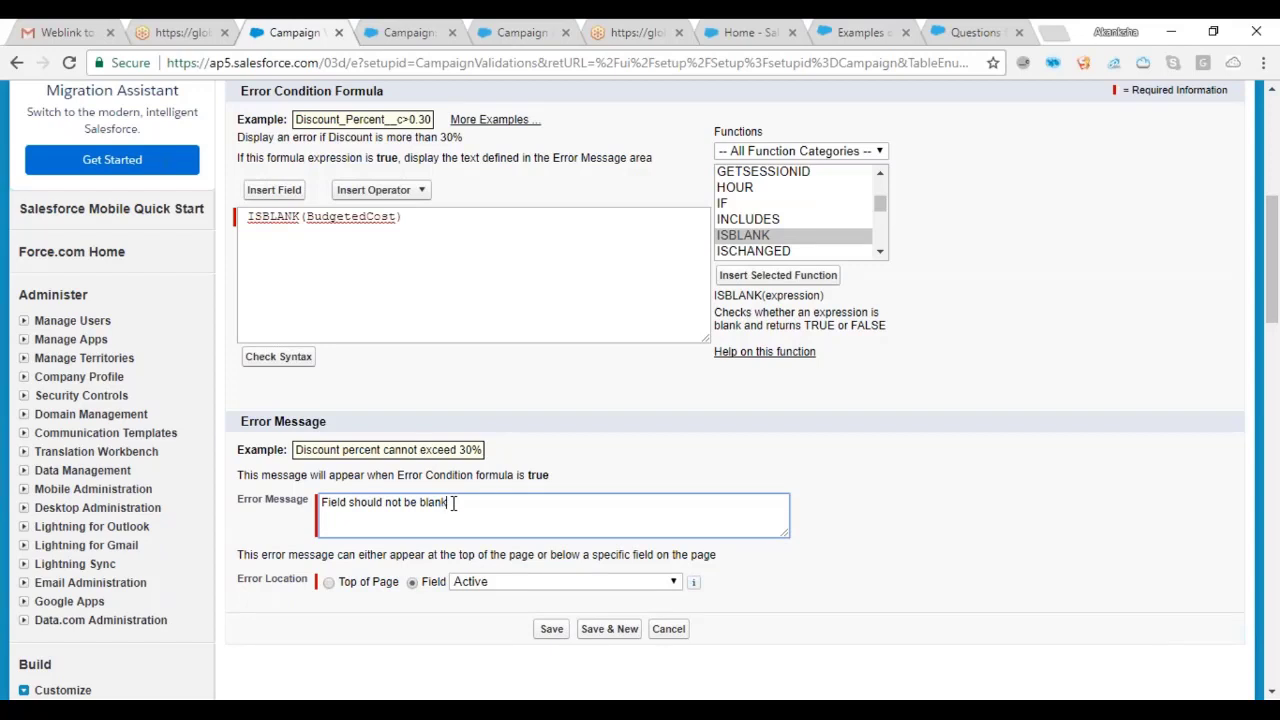
click(555, 587)
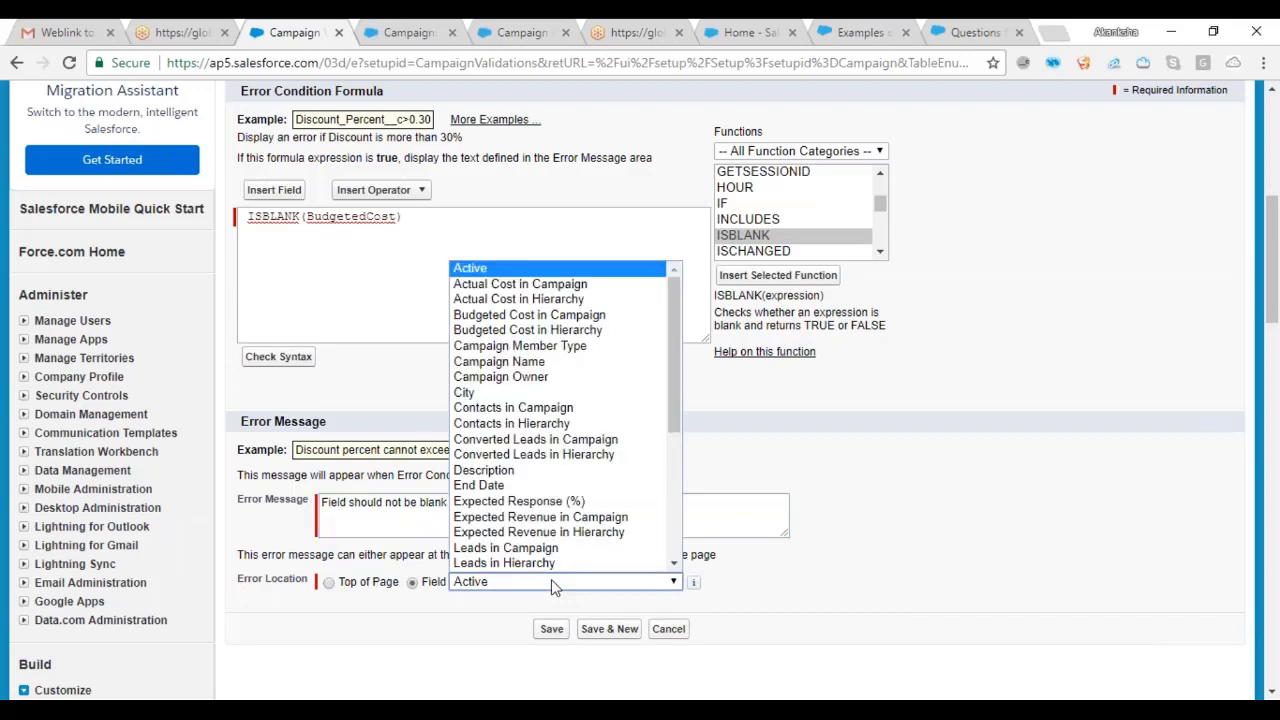
click(556, 592)
click(555, 590)
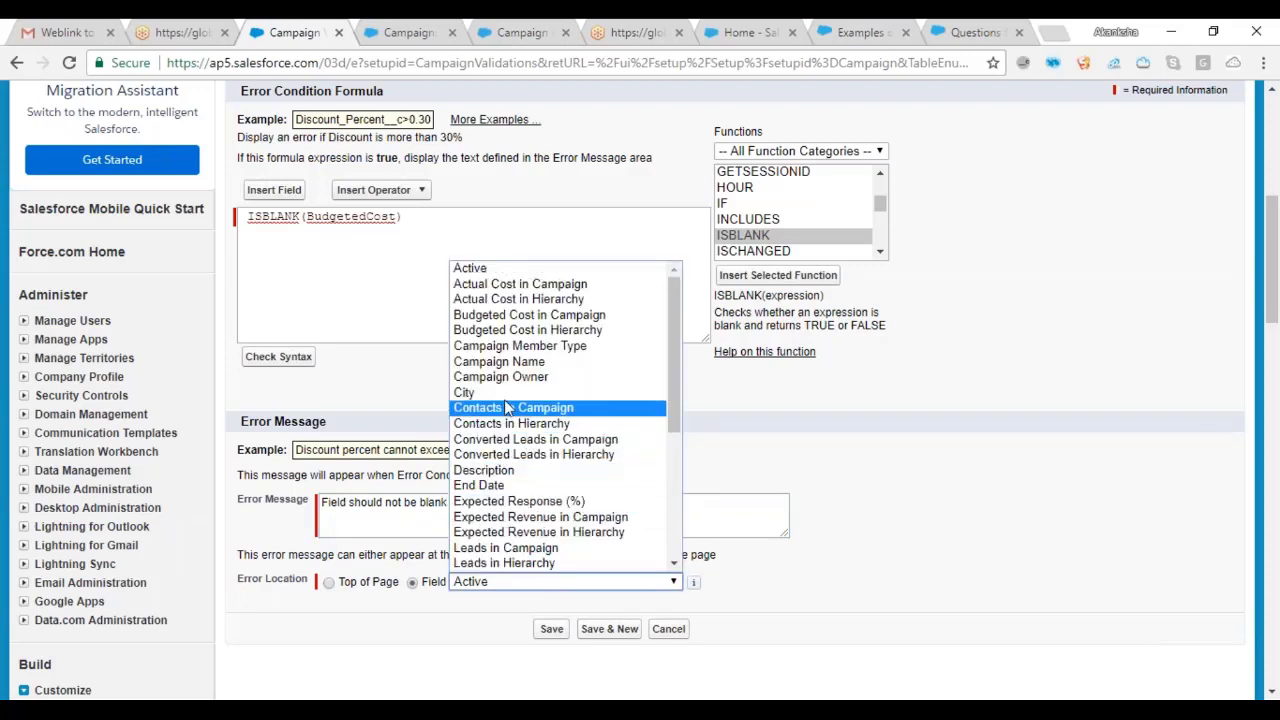
click(524, 316)
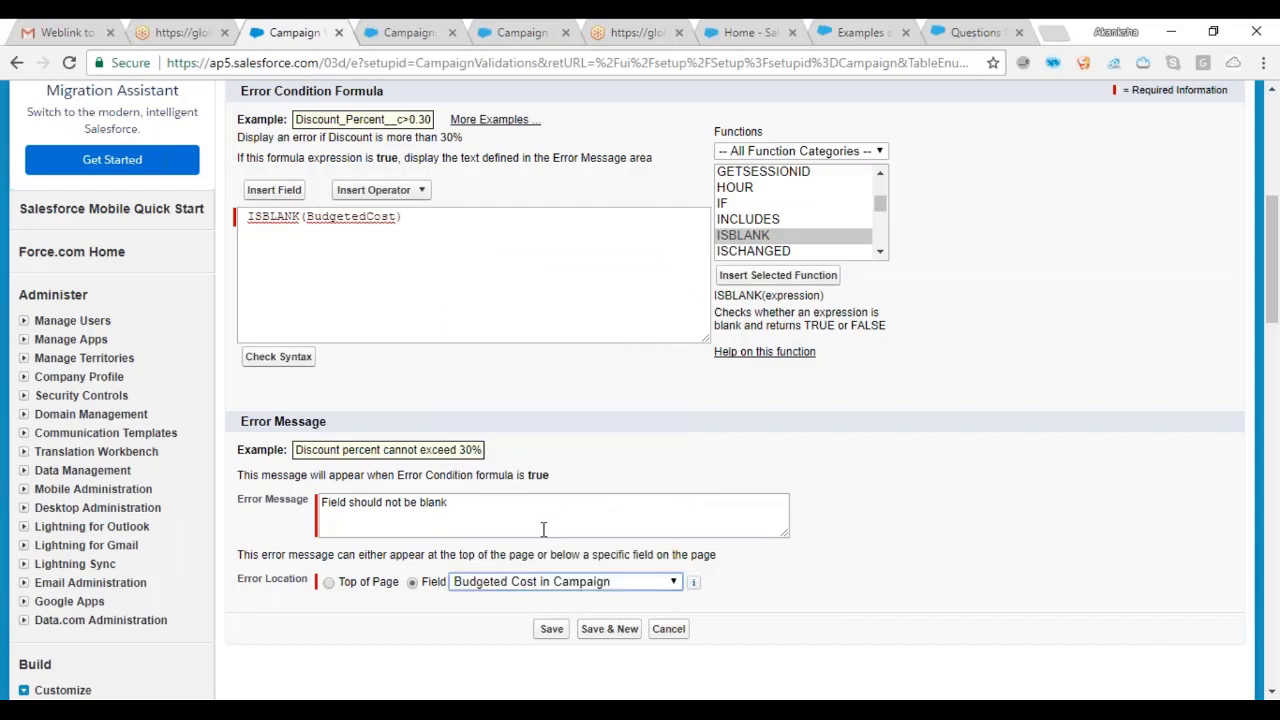
click(535, 588)
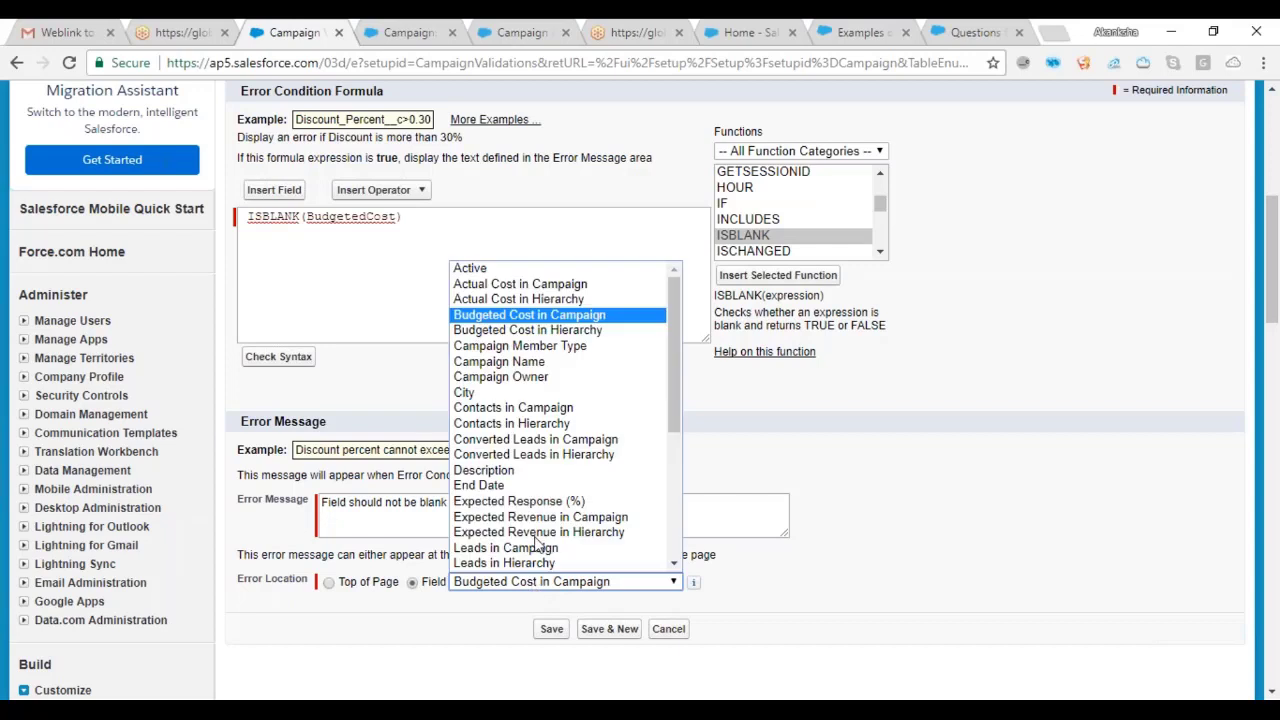
click(502, 316)
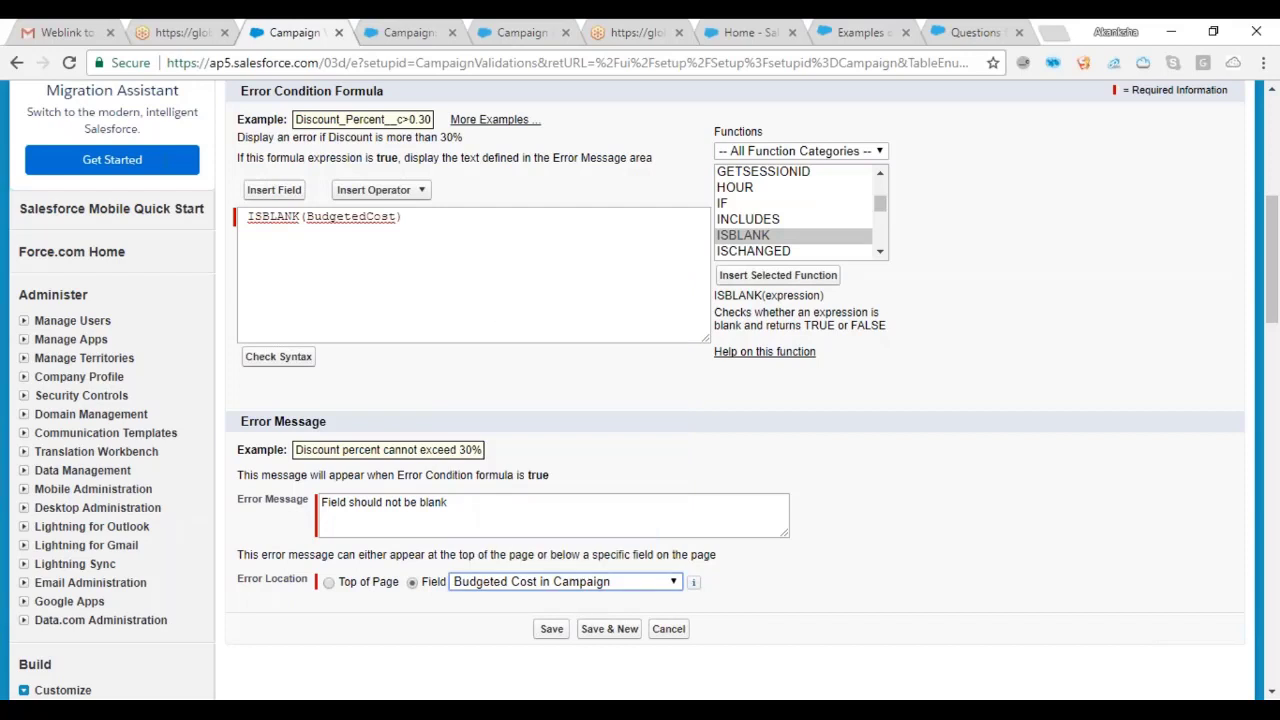
click(552, 629)
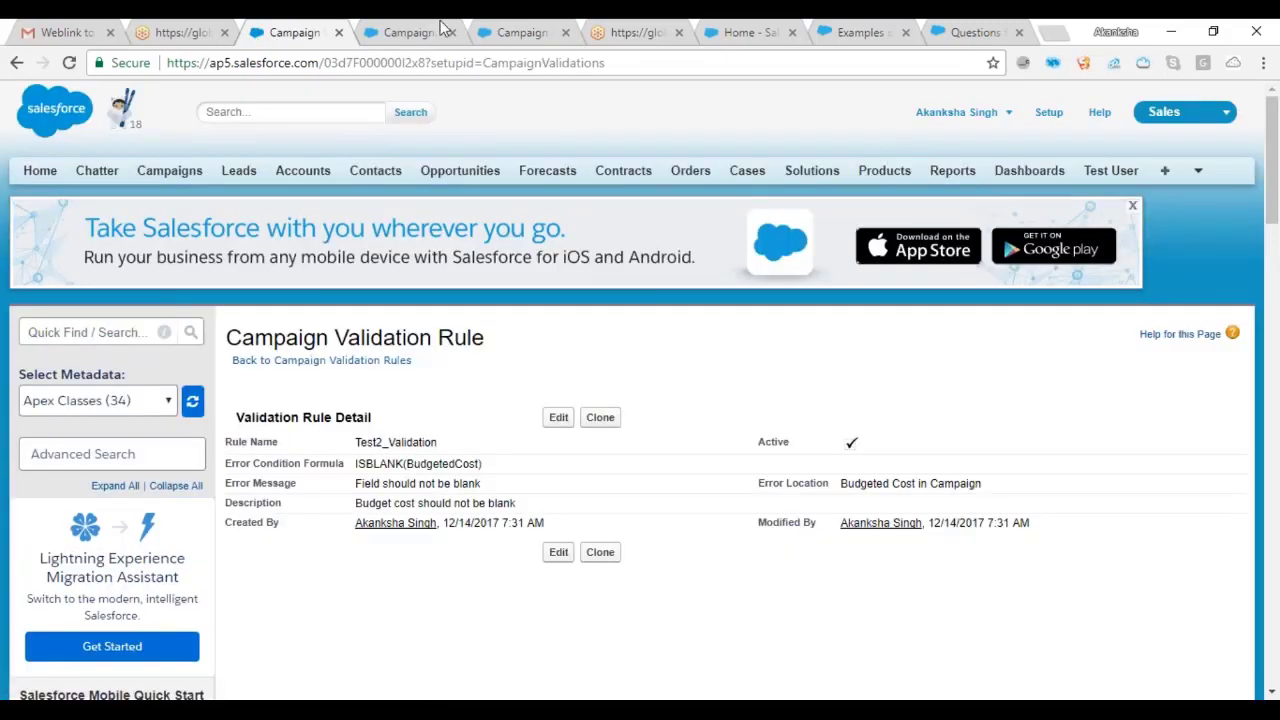
Step: Reload the Test campaign, open it for editing, and try to save it with Budgeted Cost in Campaign left blank
click(418, 35)
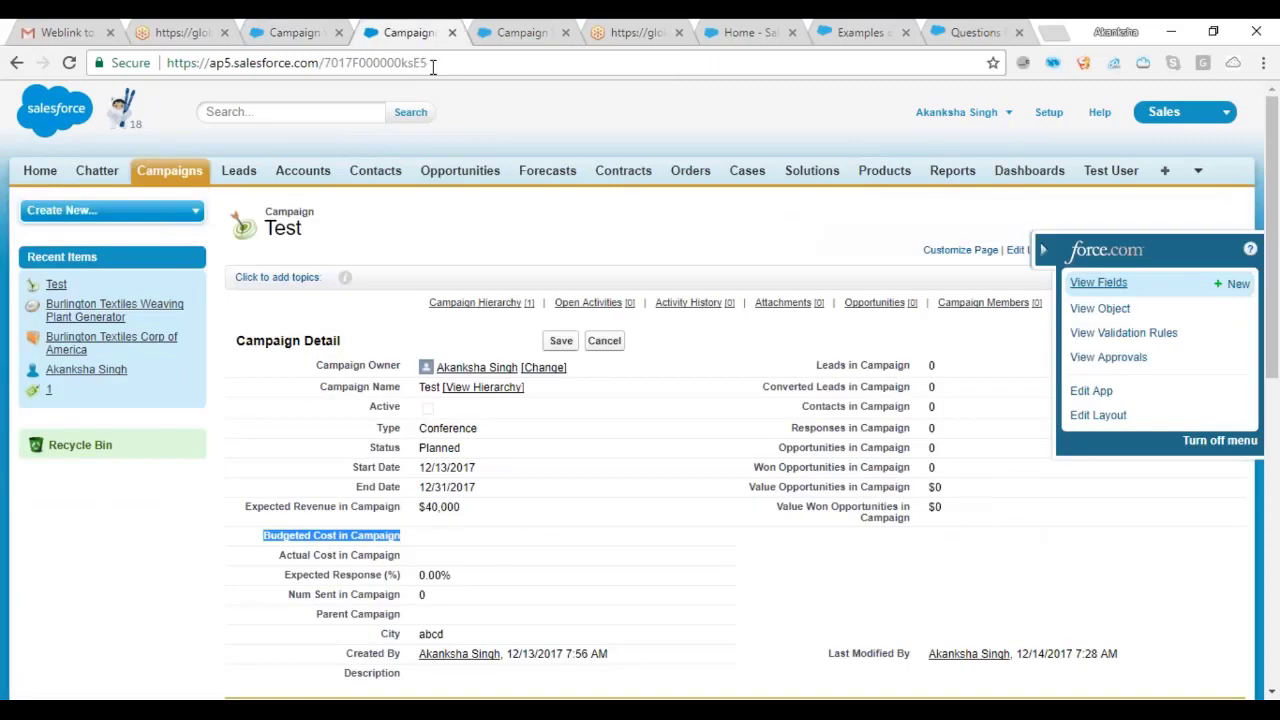
click(432, 64)
key(Return)
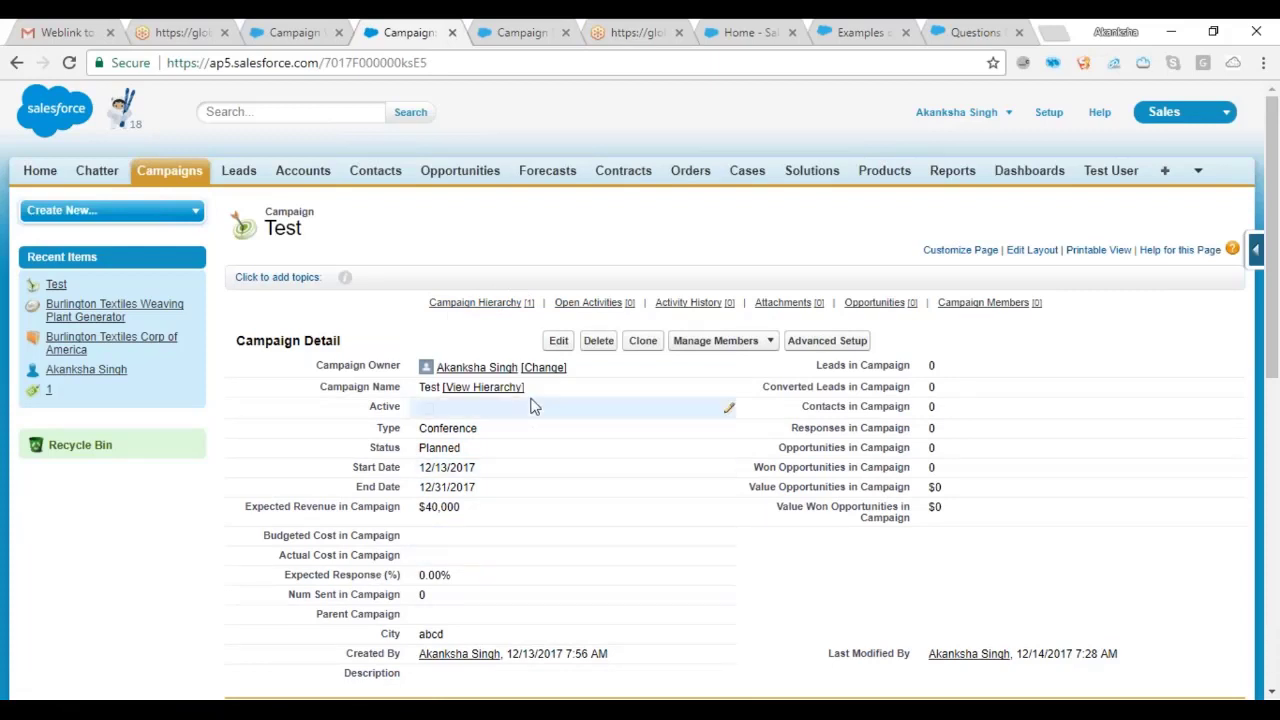
click(559, 341)
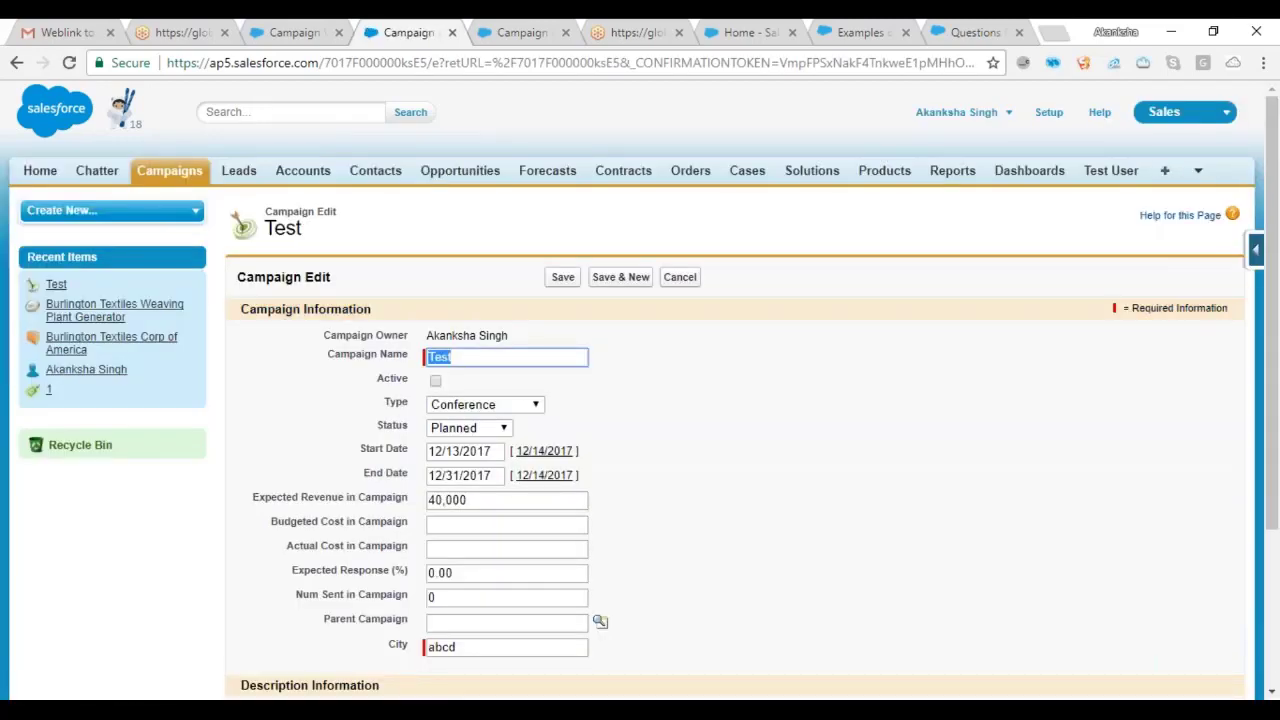
click(563, 277)
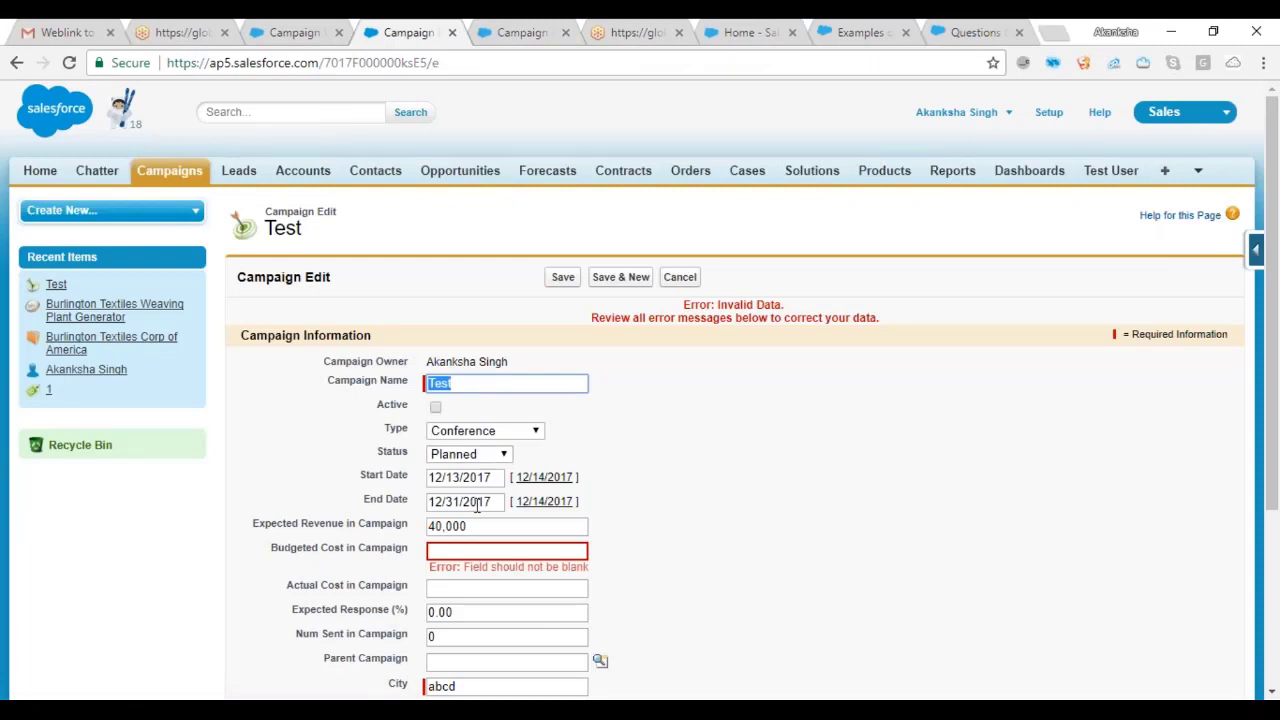
Step: Set Budgeted Cost in Campaign to 12000 and save the Test campaign
click(457, 547)
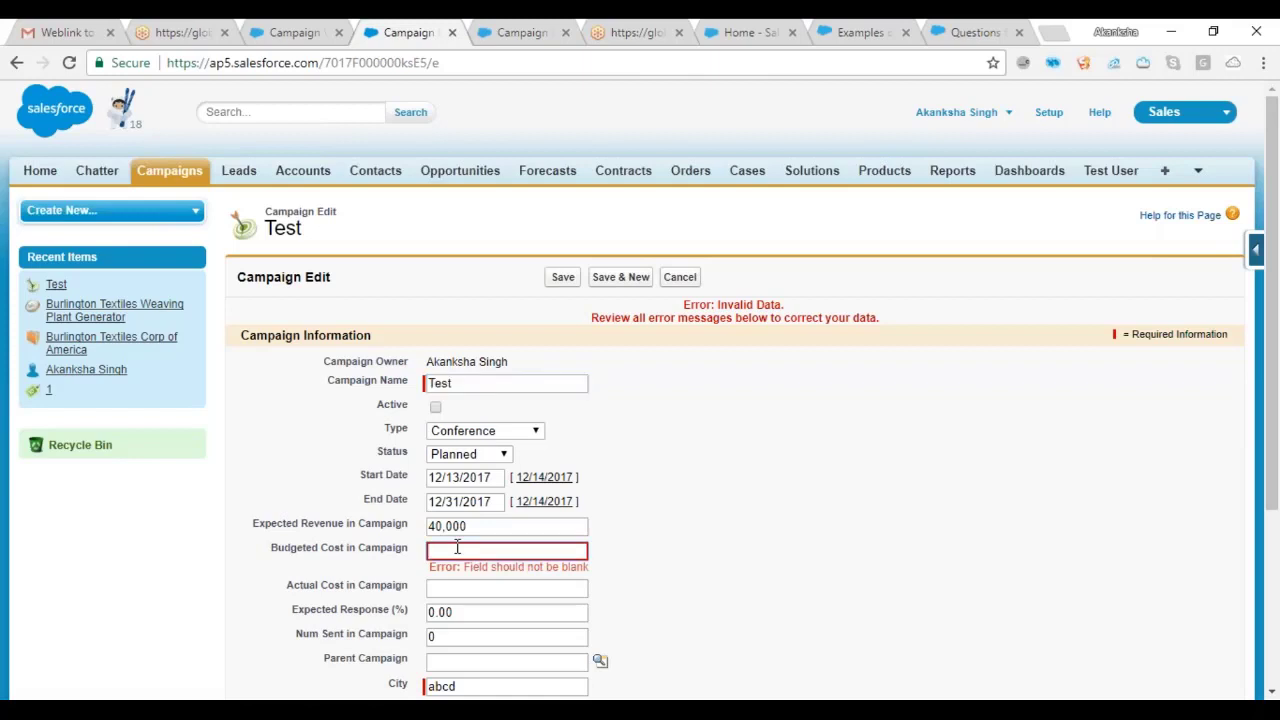
text(12000)
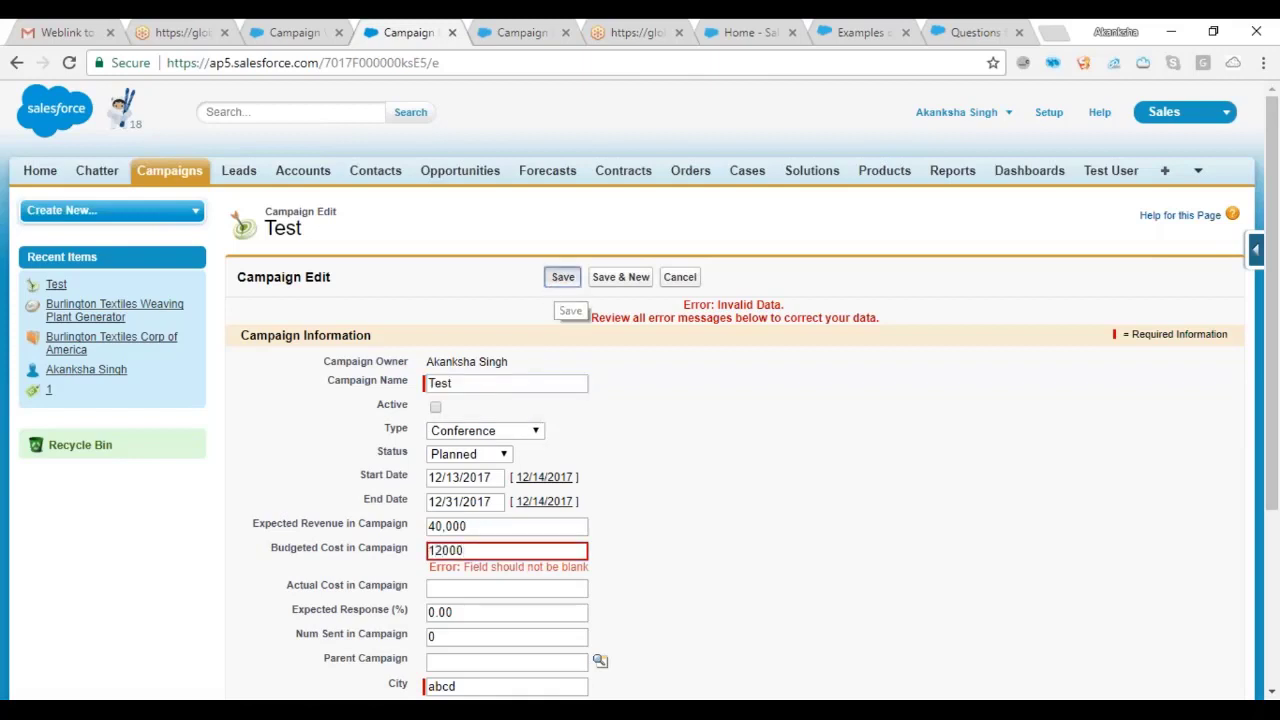
click(563, 280)
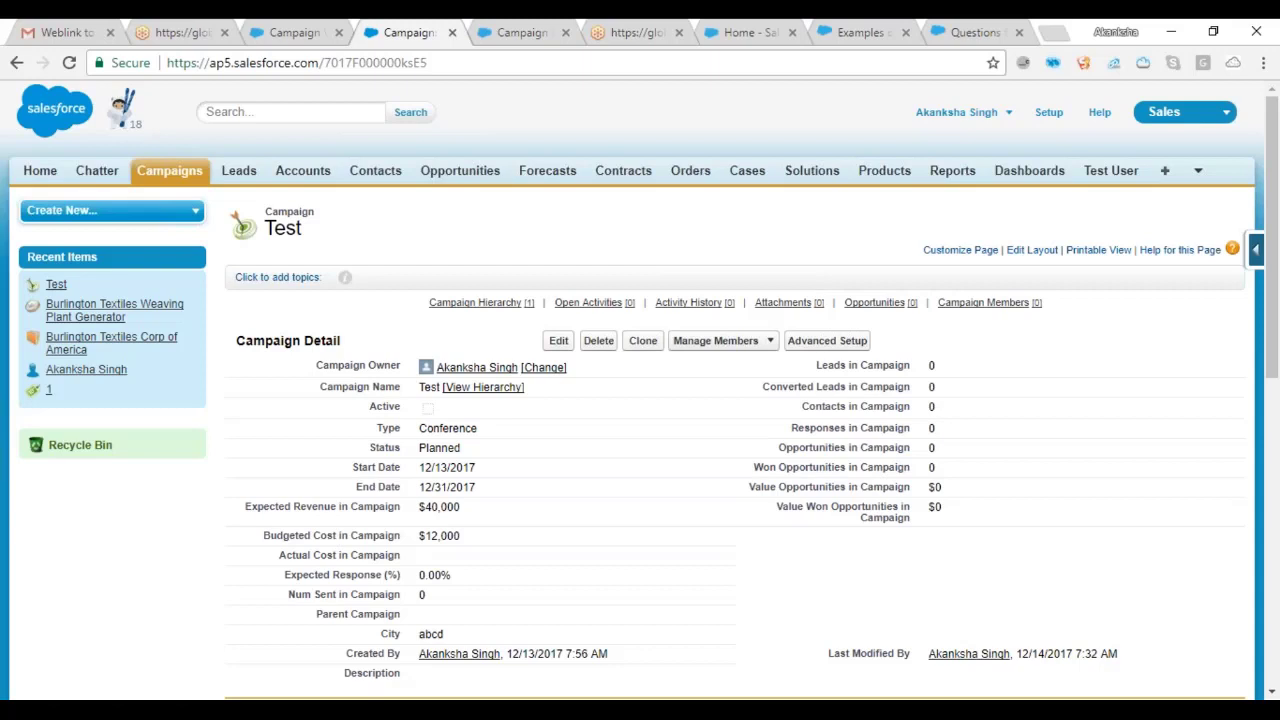
Step: Look through the Test campaign's details and related lists, and open its page layout editor to view the Campaign Layout
scroll(640, 390, down, 1)
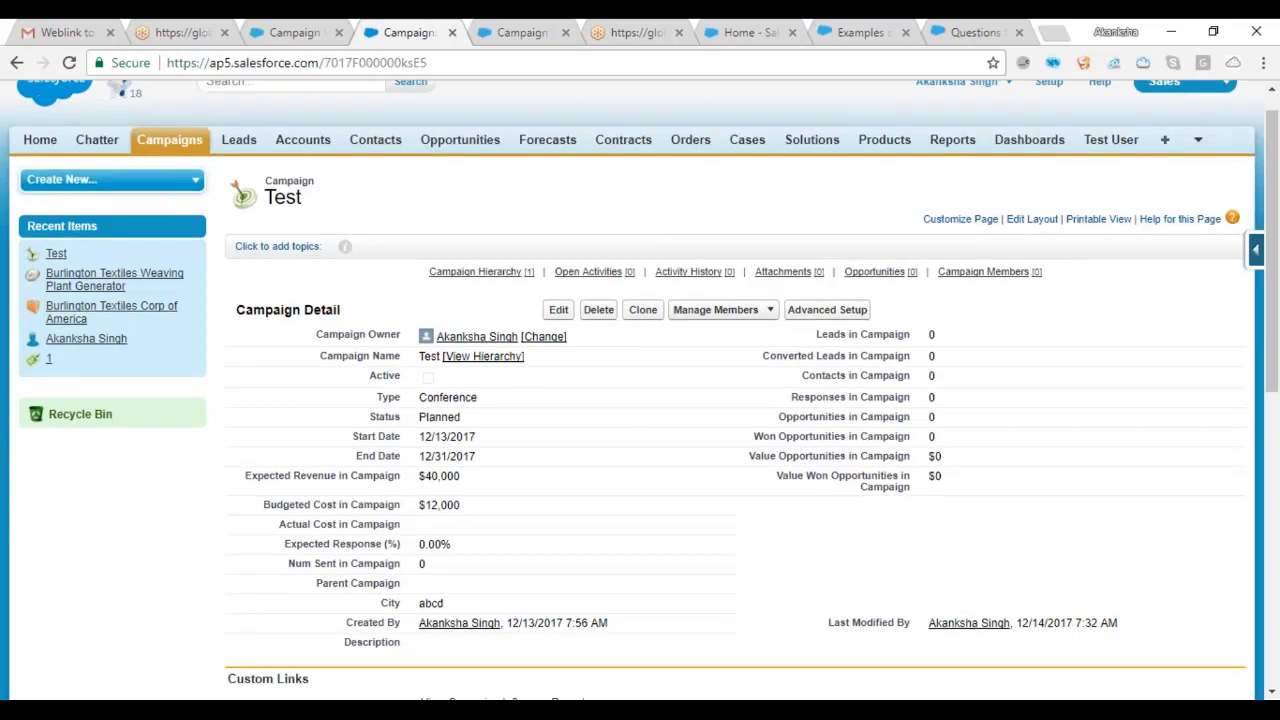
scroll(640, 390, down, 1)
scroll(640, 390, down, 3)
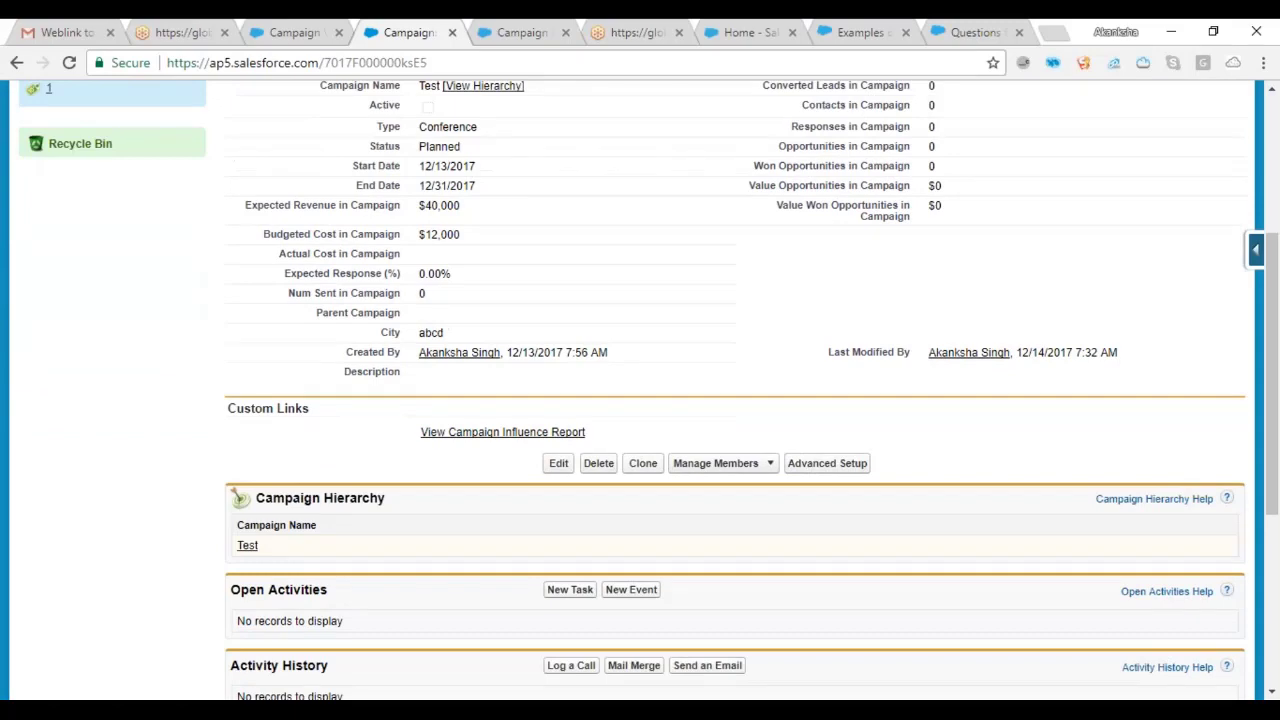
scroll(640, 390, down, 1)
scroll(640, 390, down, 4)
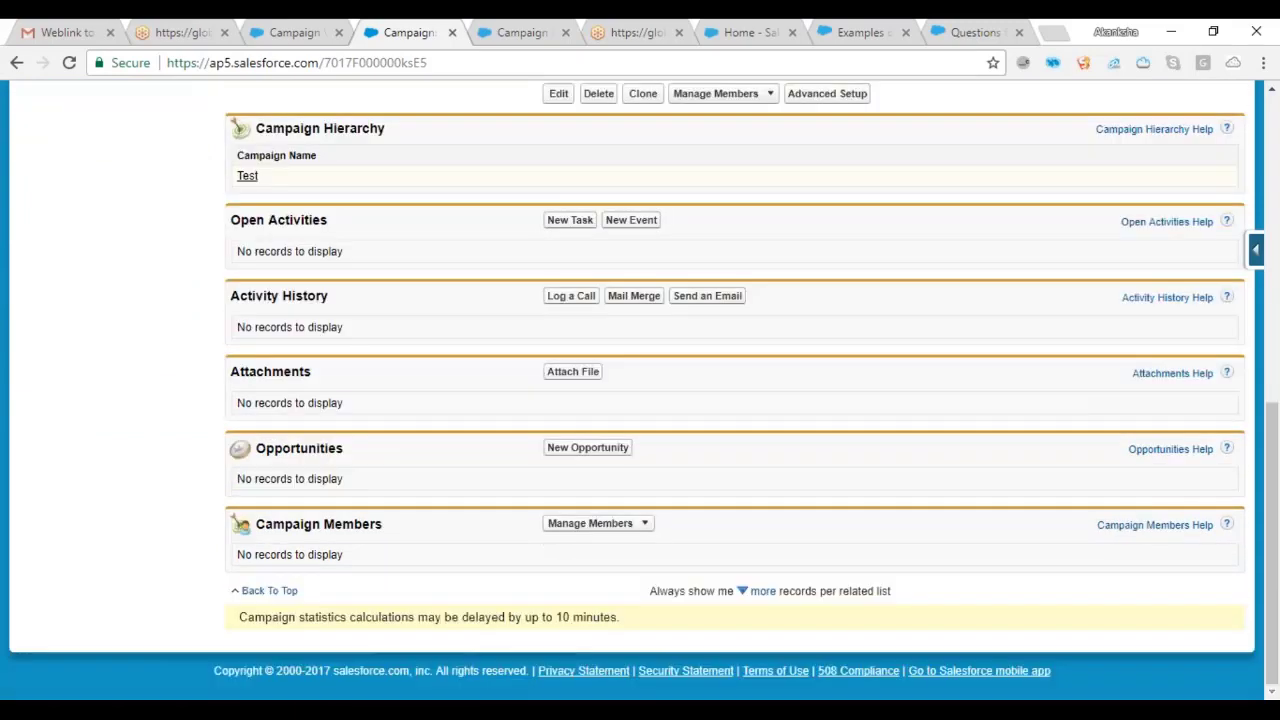
key(Home)
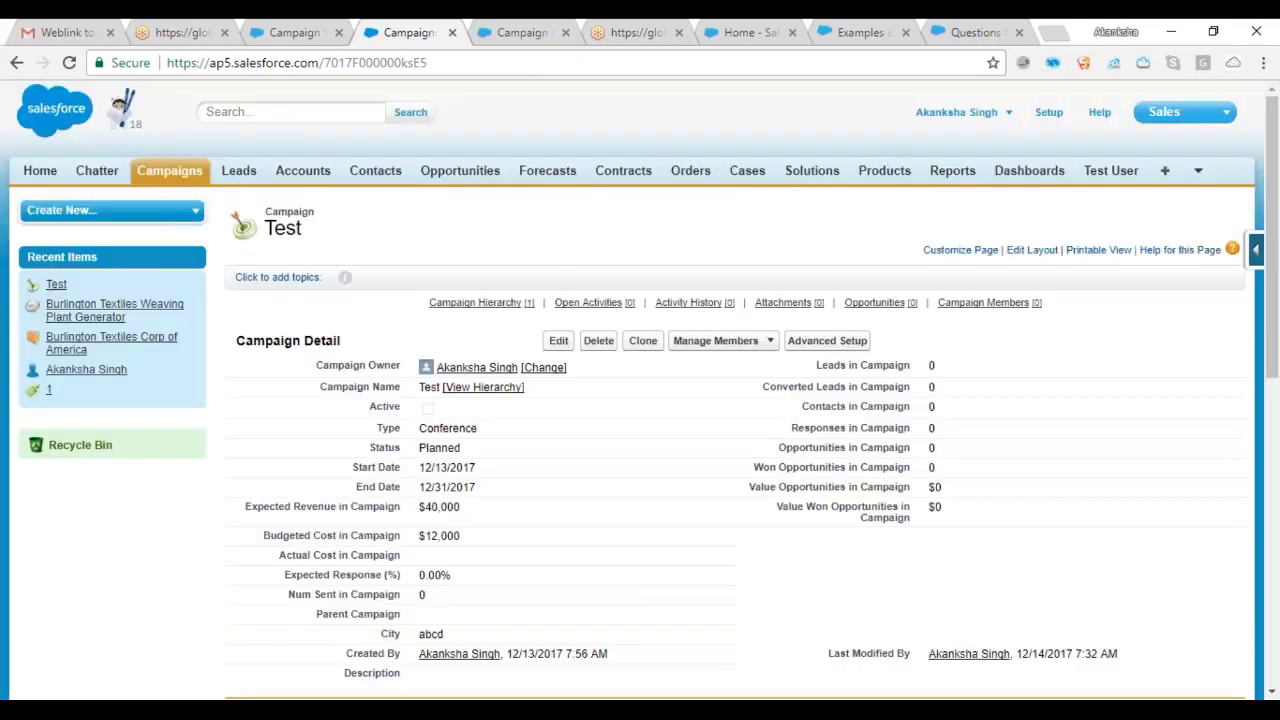
click(1254, 255)
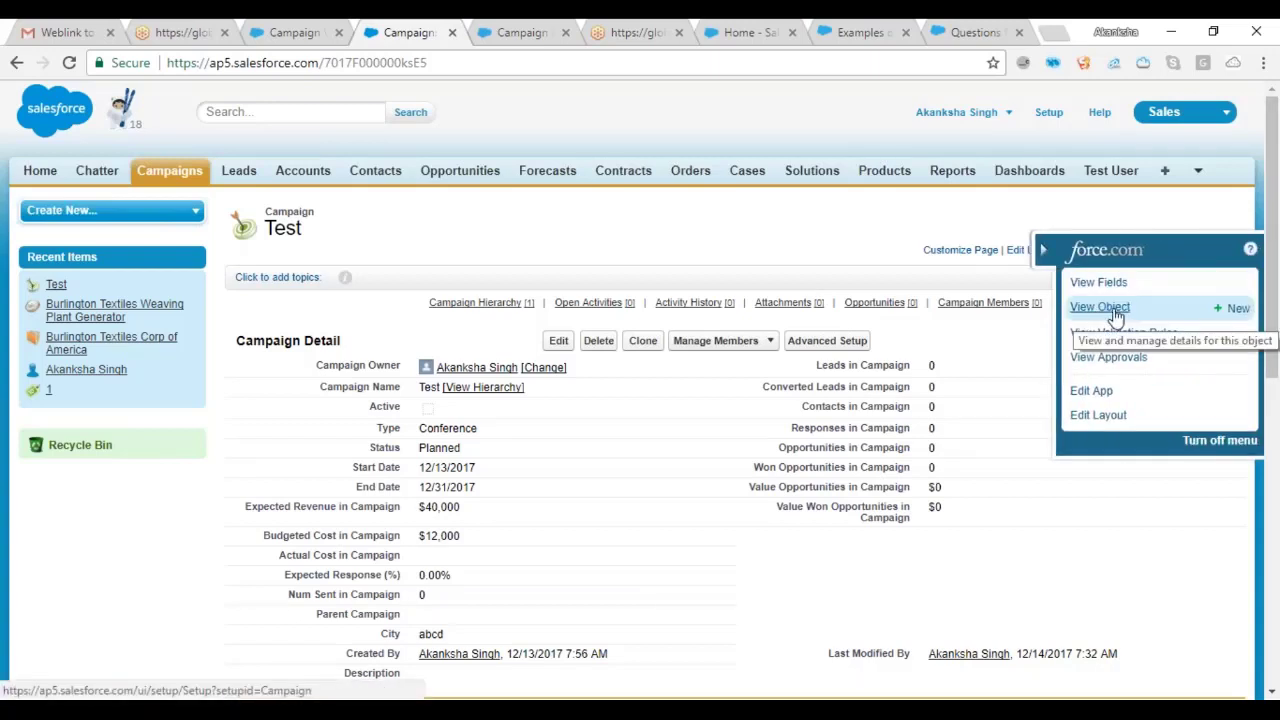
click(1115, 416)
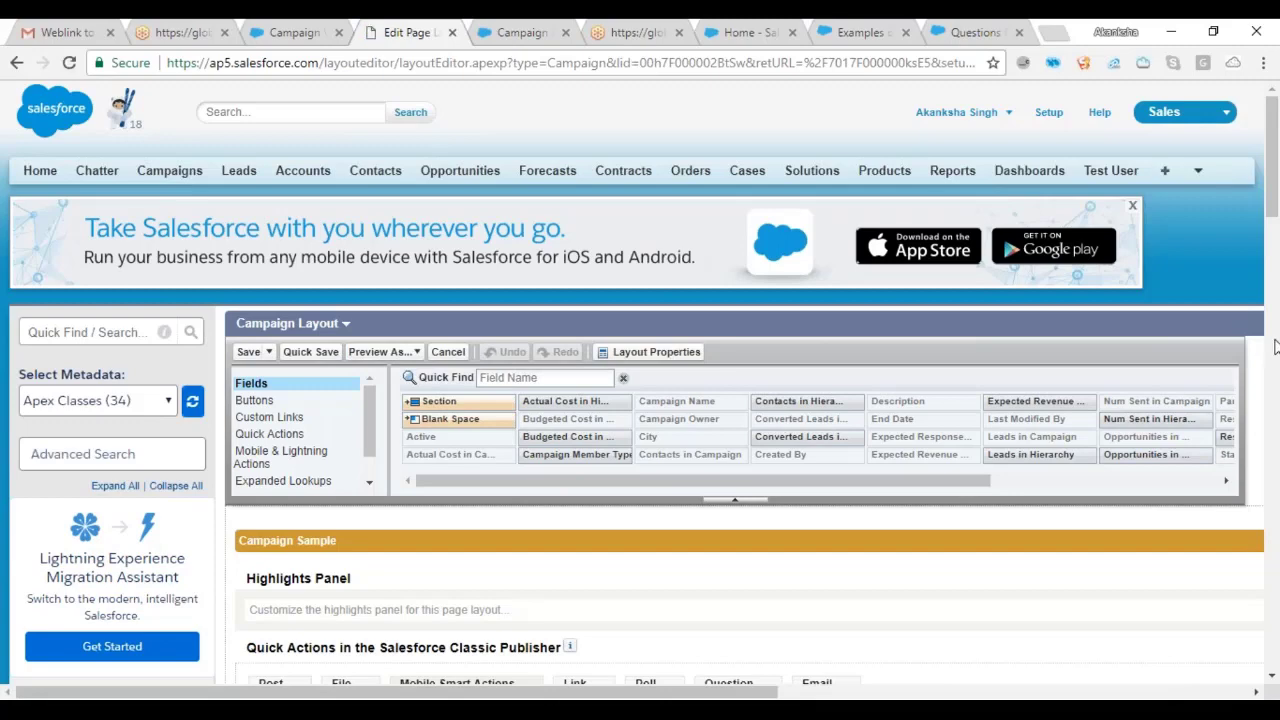
click(1272, 680)
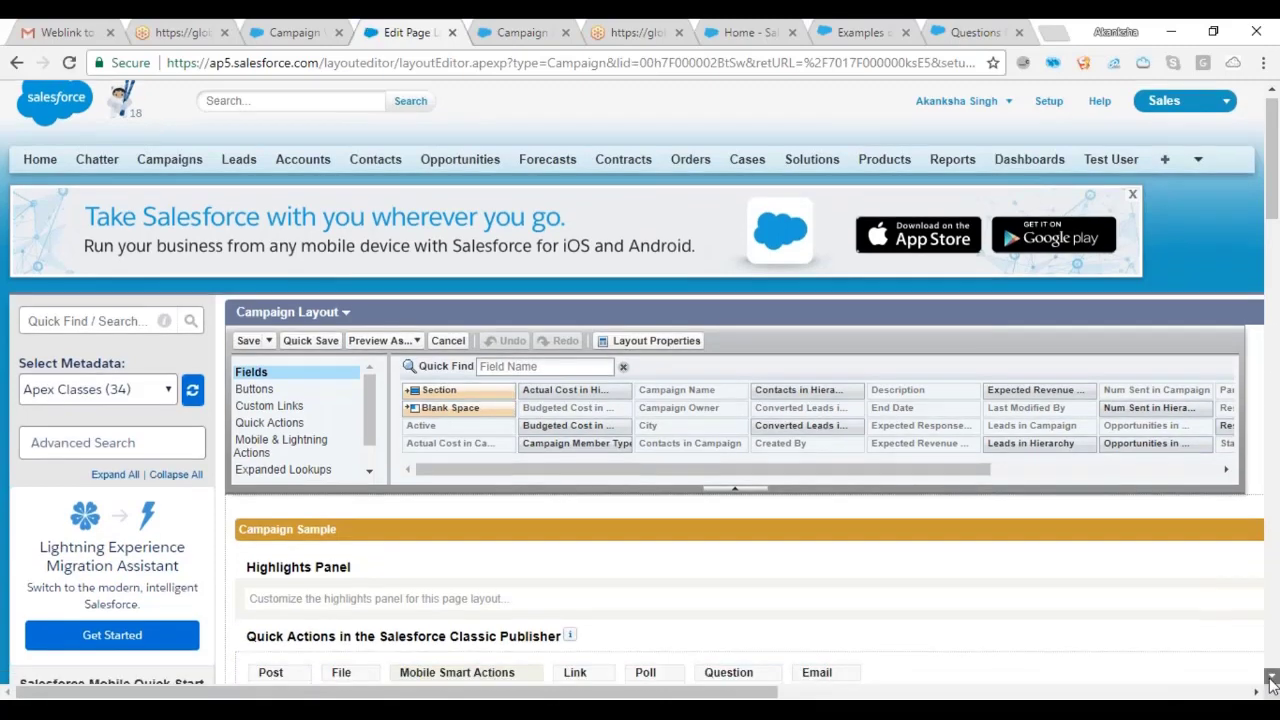
scroll(1272, 680, down, 4)
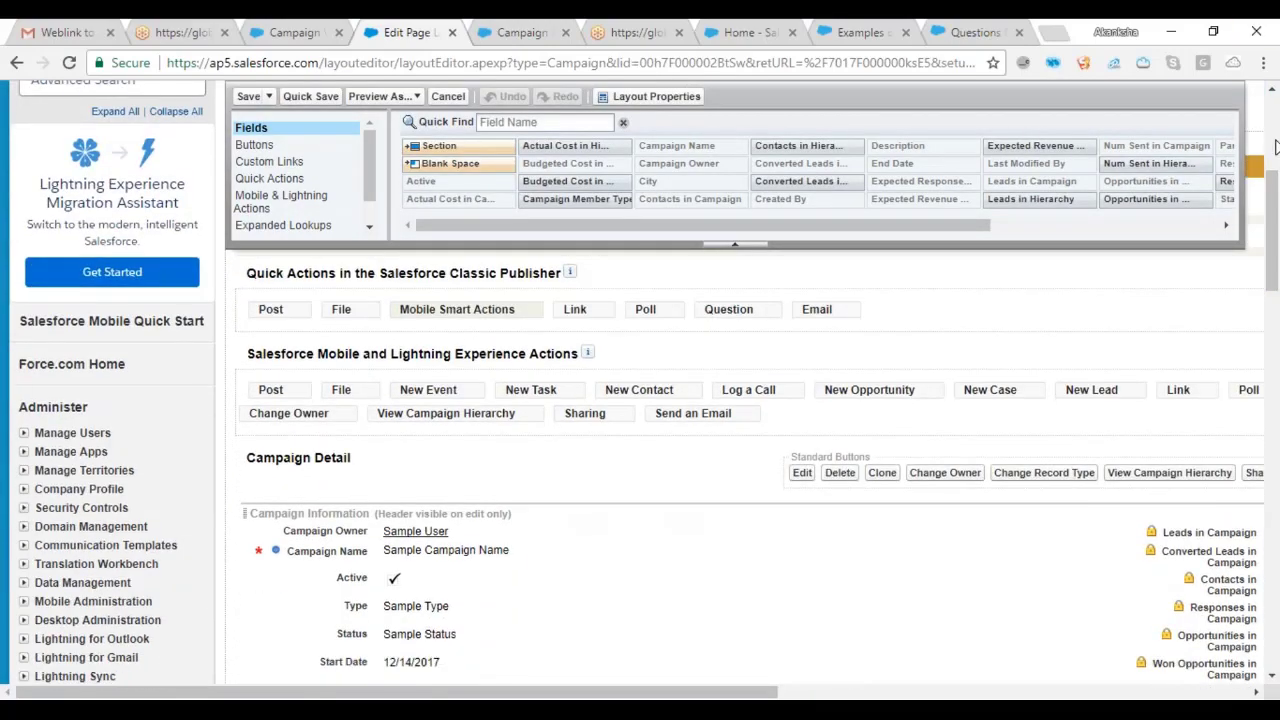
scroll(1274, 147, up, 1)
scroll(1274, 147, up, 4)
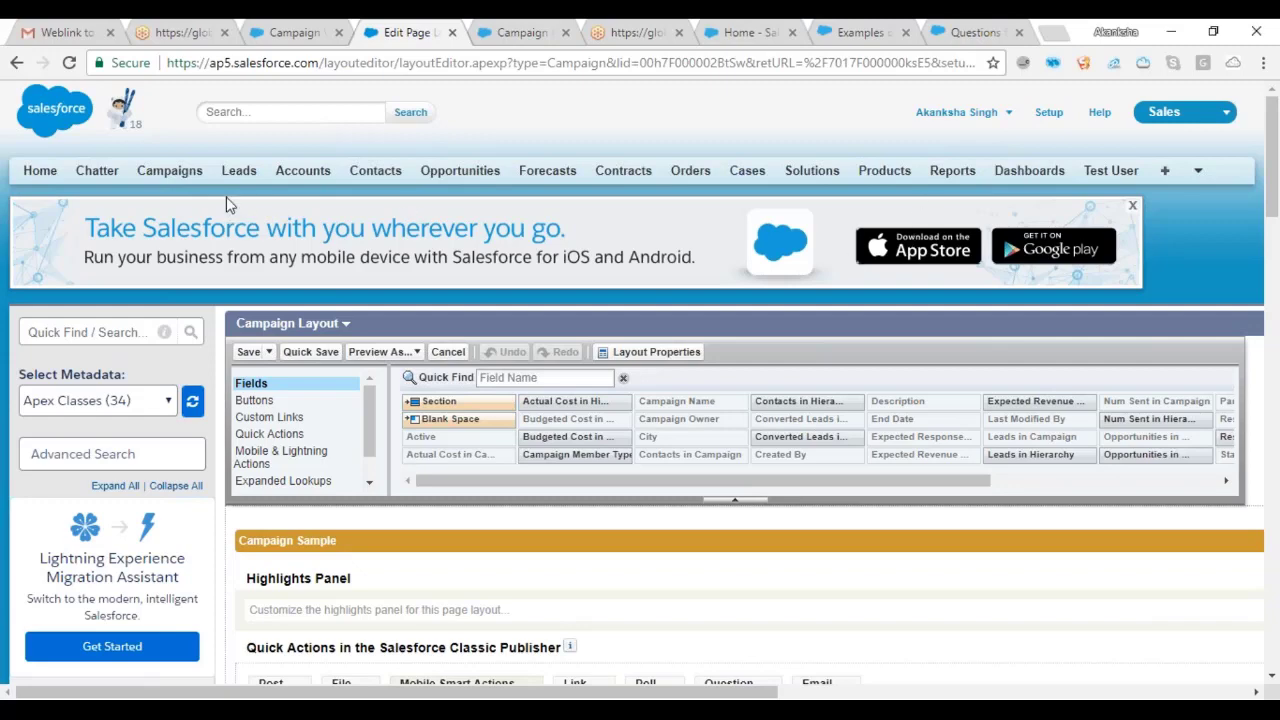
Step: Reopen the Campaign page layout from the Test campaign record and examine the fields in the Campaign Information section
click(174, 172)
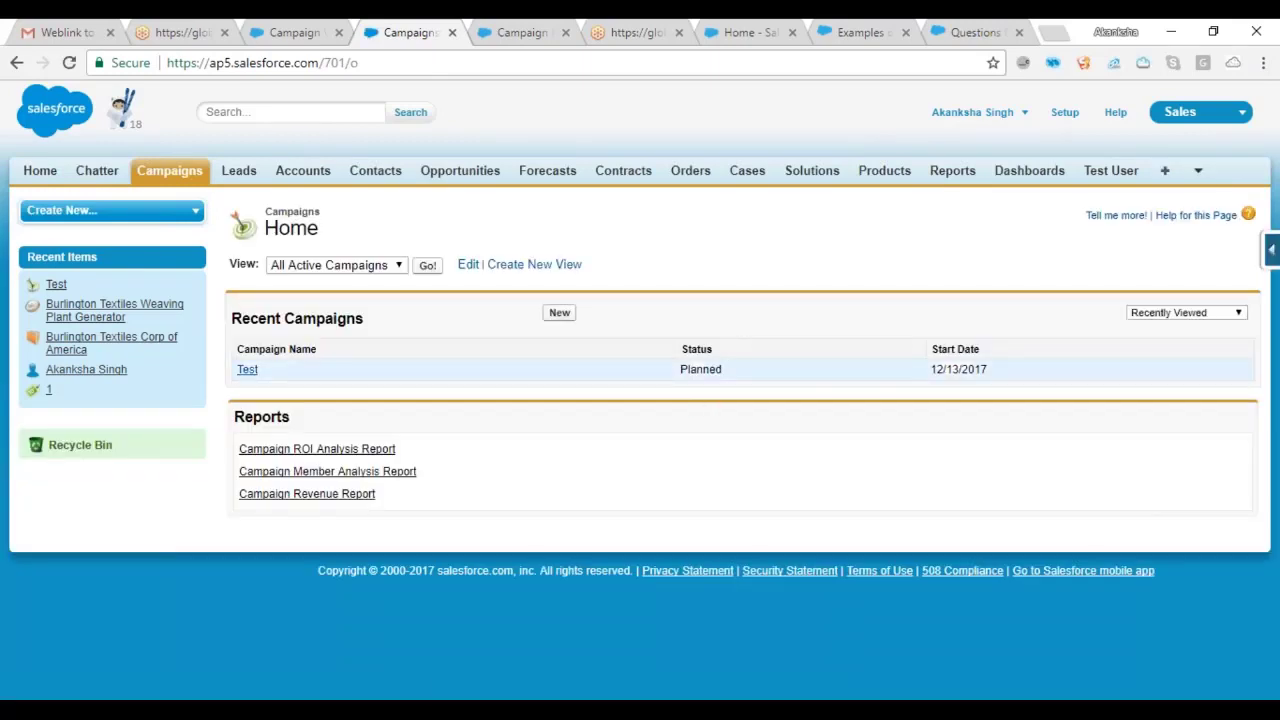
click(247, 369)
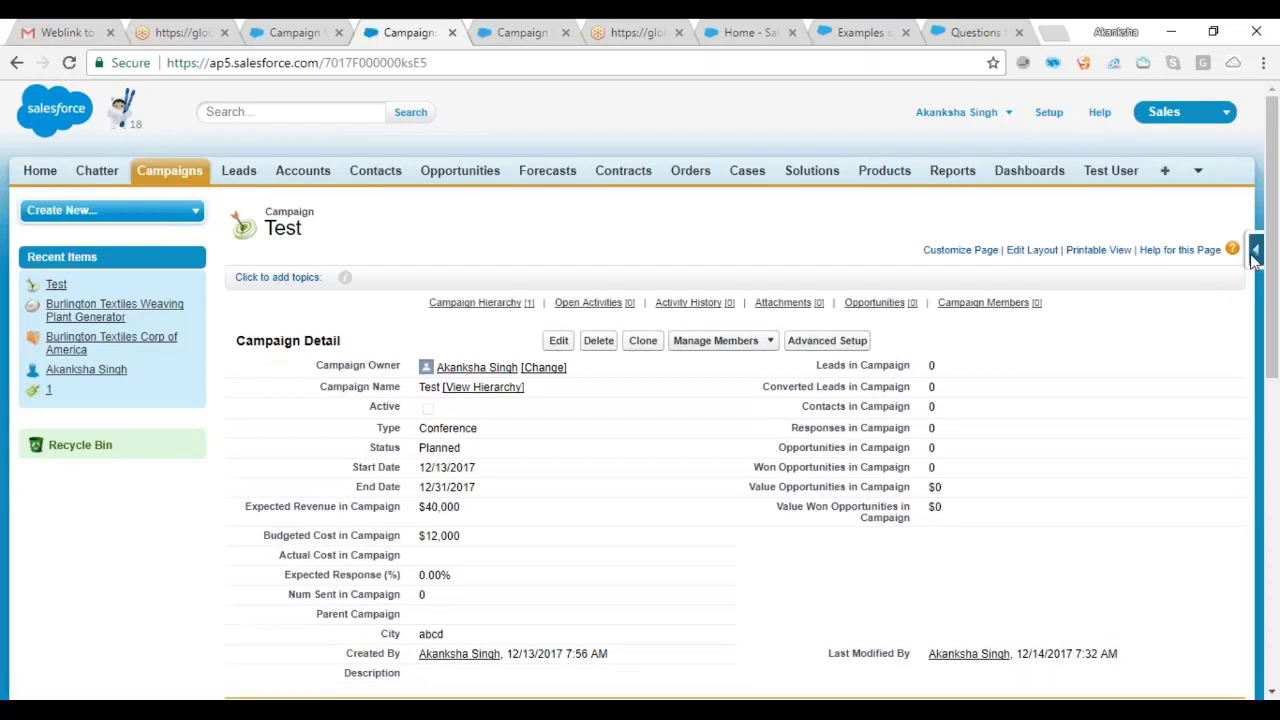
click(1254, 255)
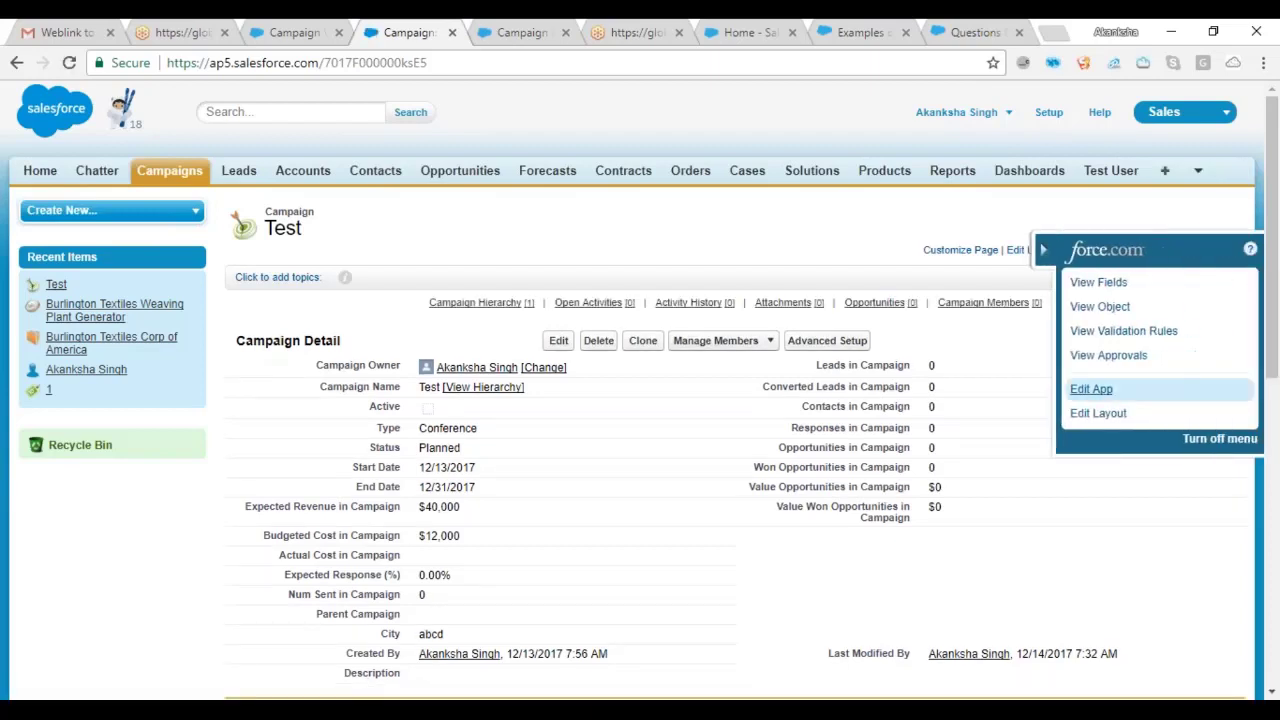
click(1098, 413)
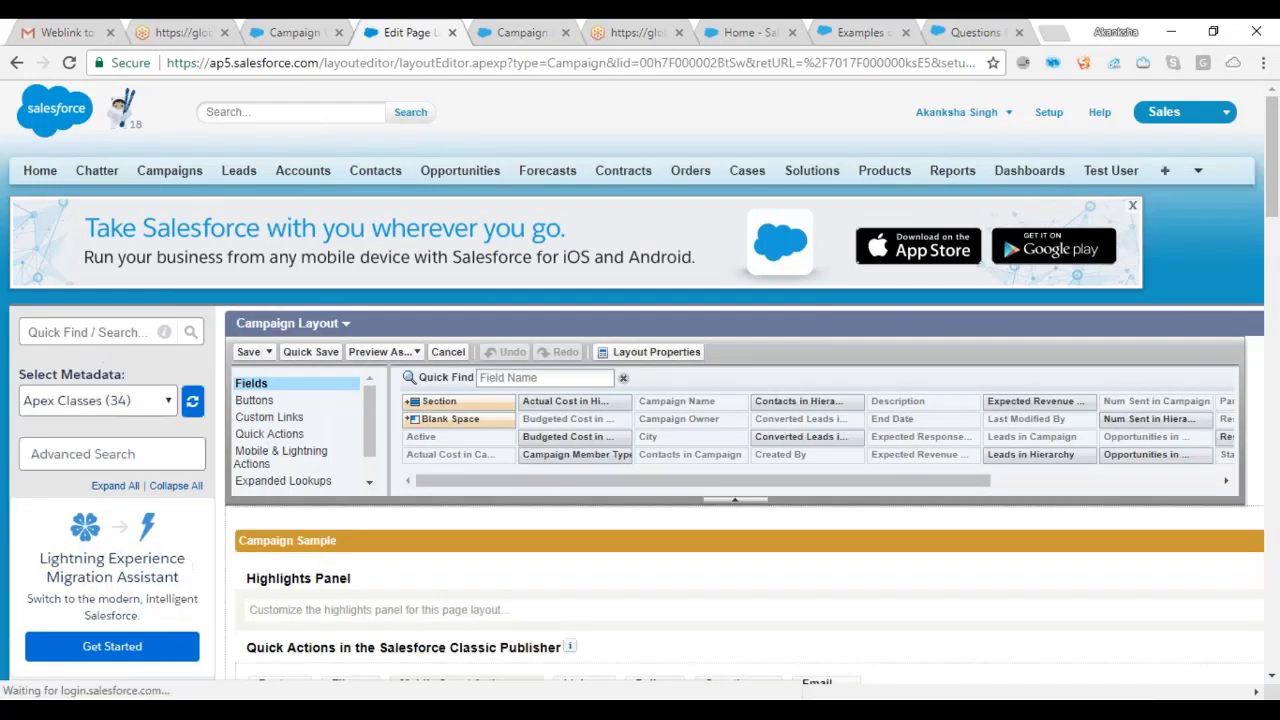
click(1272, 680)
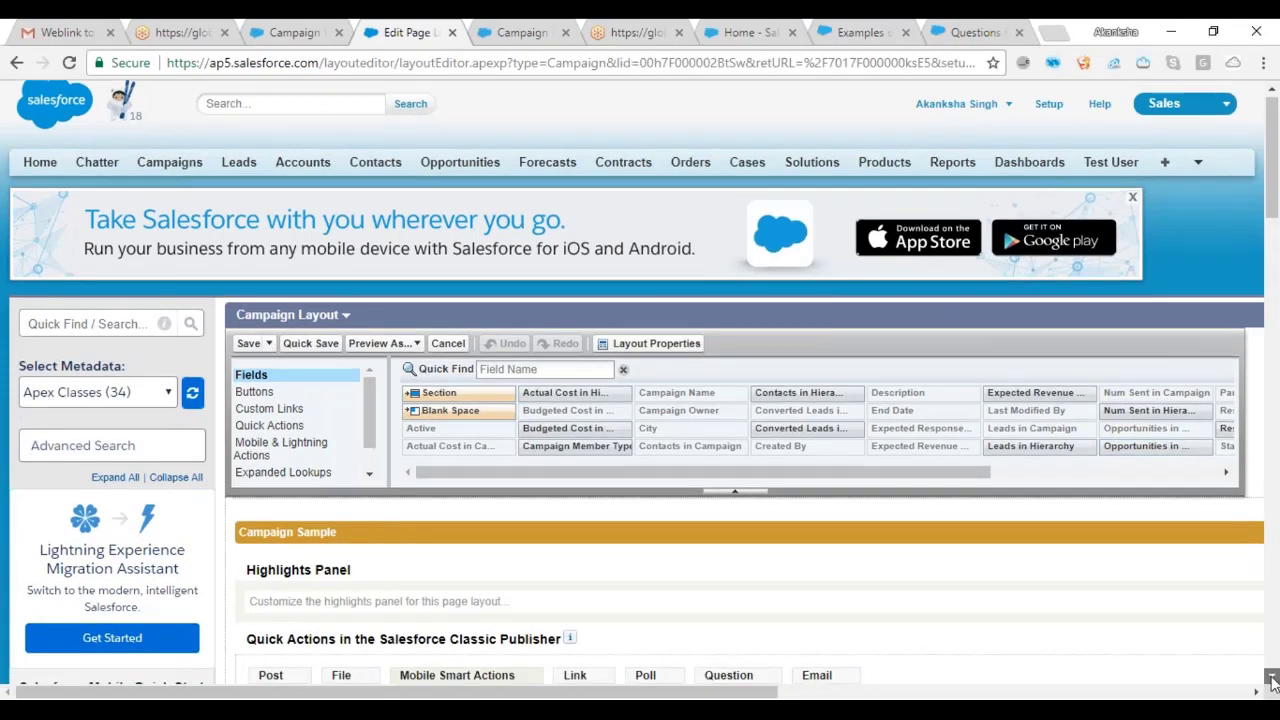
click(1272, 680)
click(1272, 680)
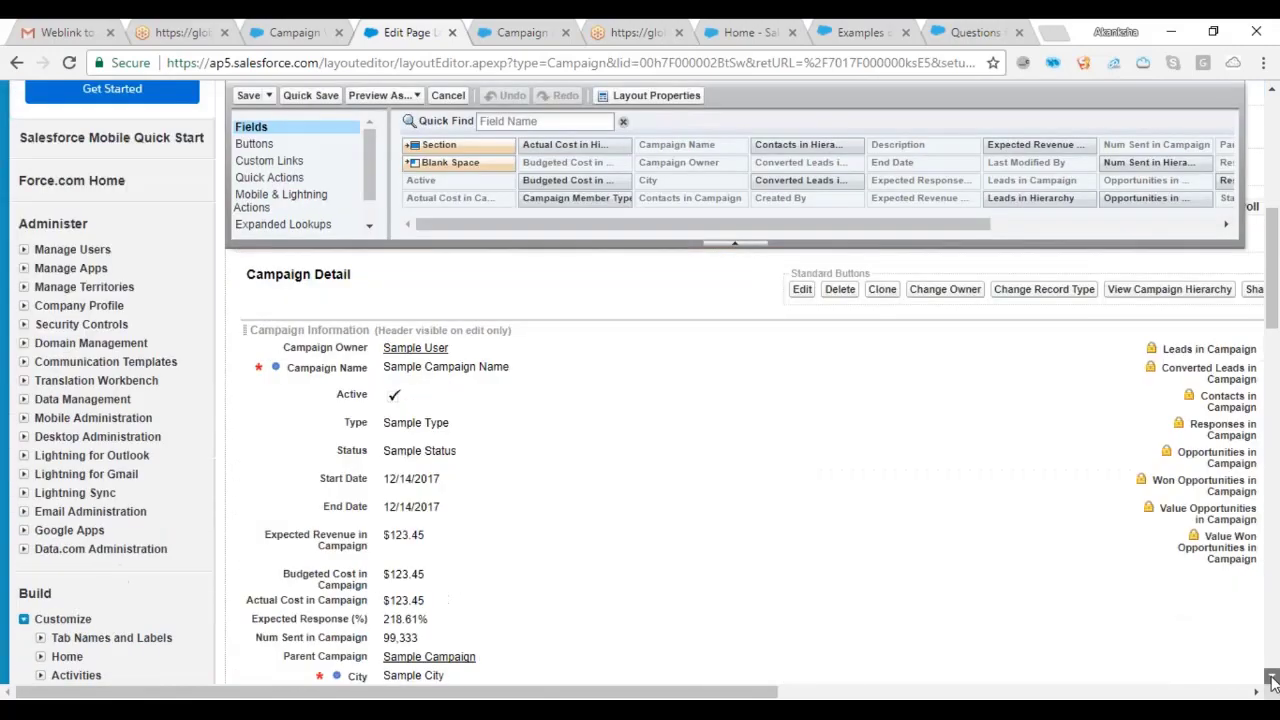
click(1272, 680)
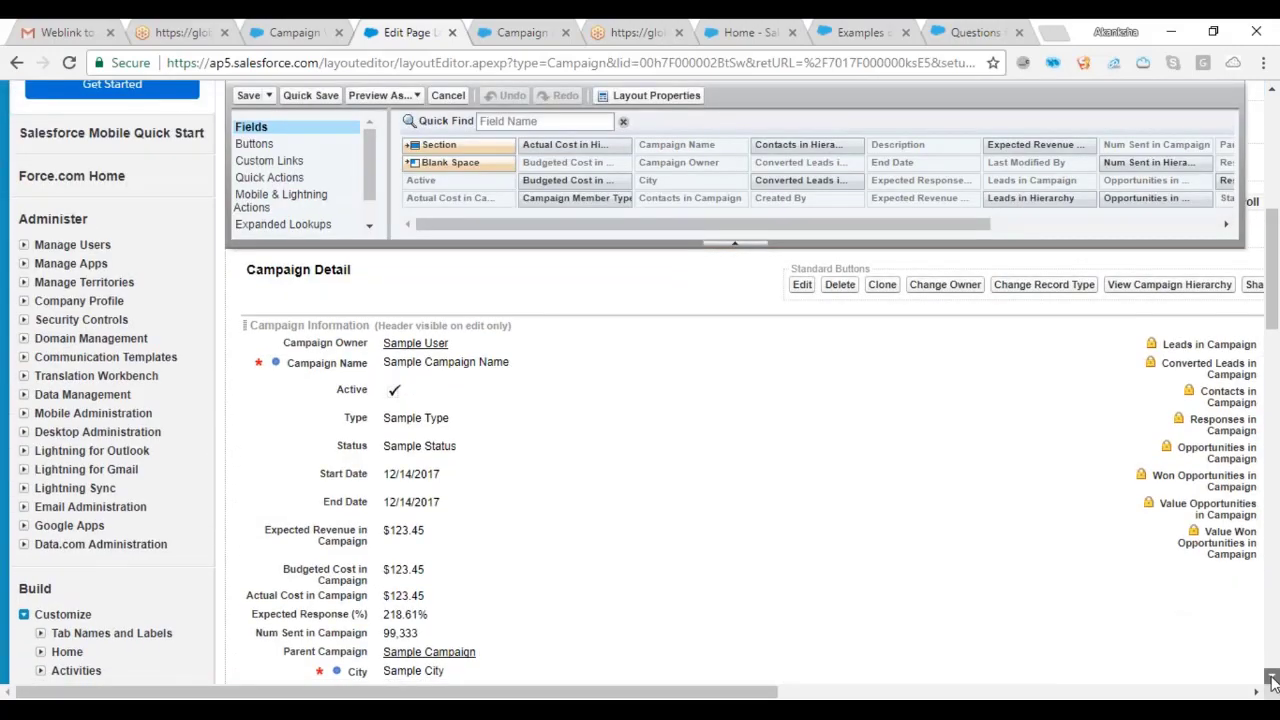
click(1272, 680)
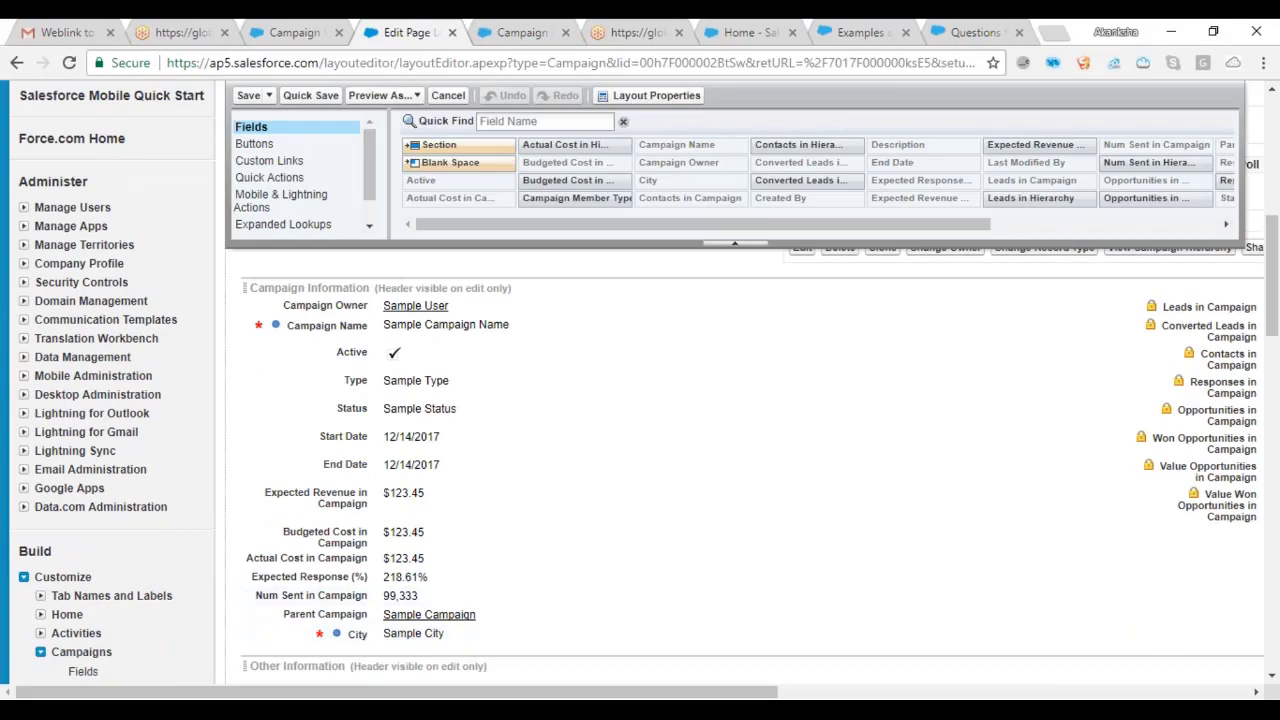
Step: Open the Test campaign record from the Campaigns home page and view the order of its detail fields
click(321, 24)
click(188, 172)
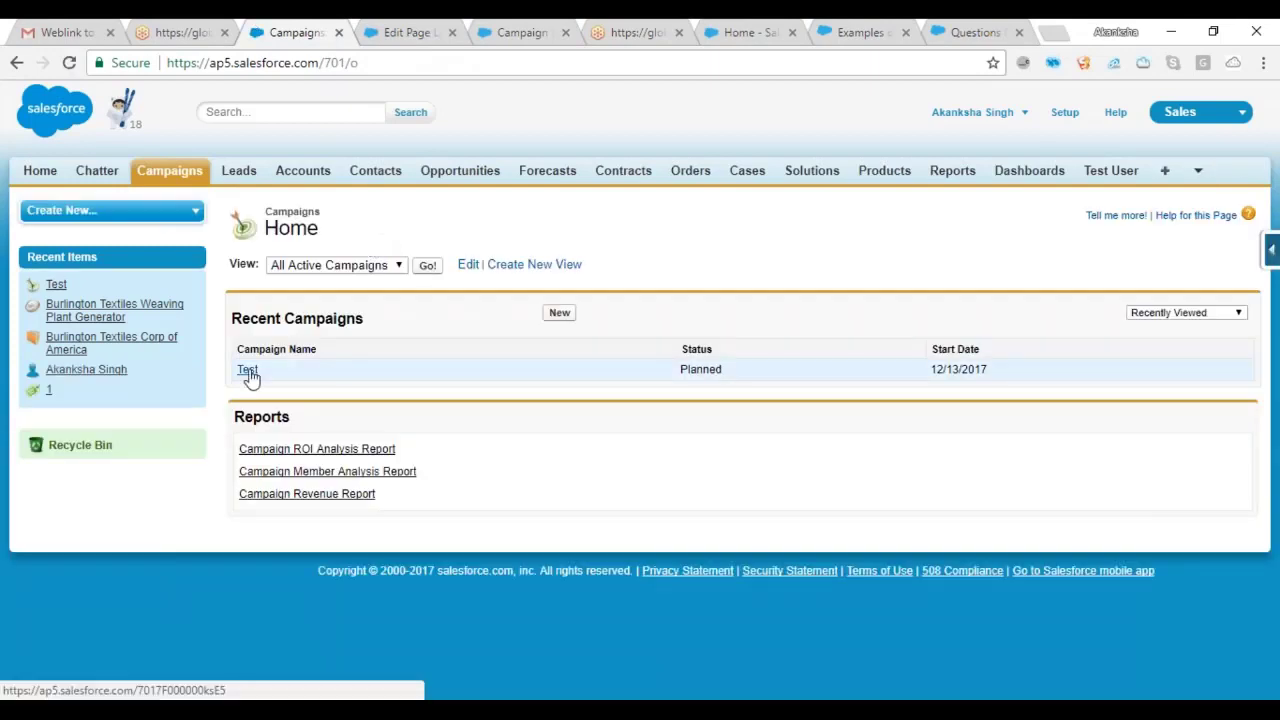
click(249, 372)
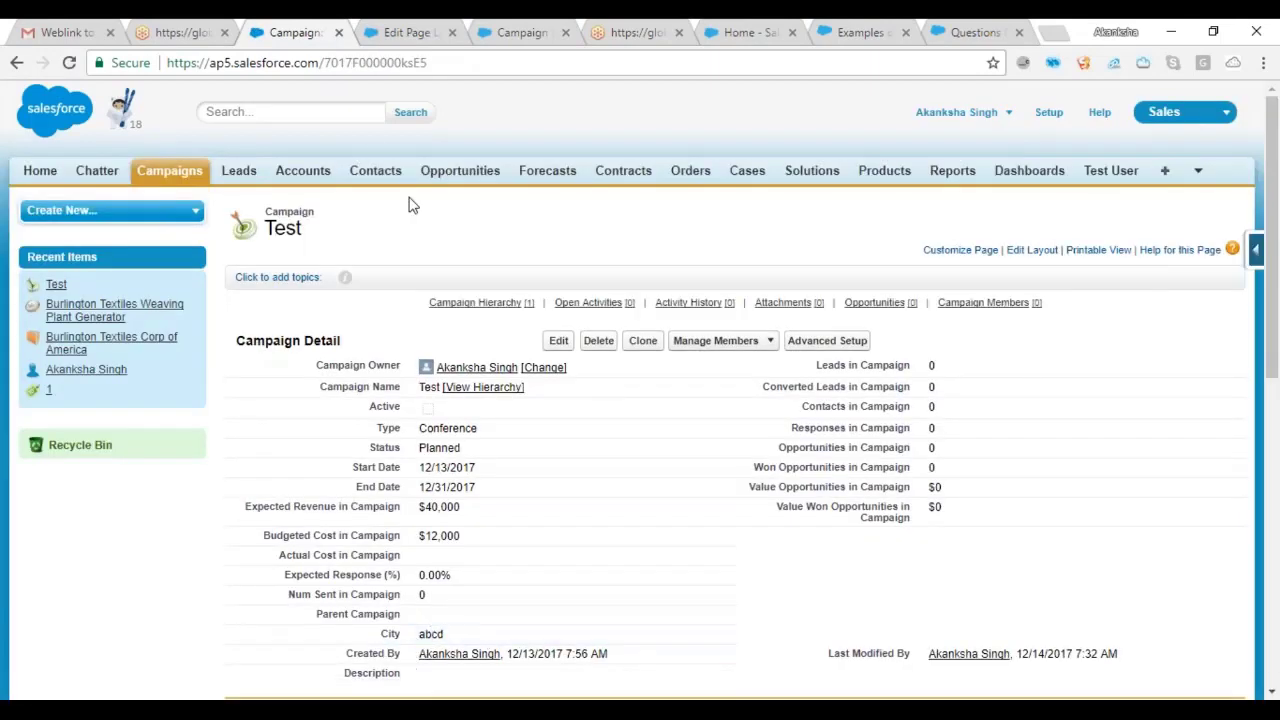
Step: Move the City field between Type and Status in the layout's Campaign Information section and quick-save the Campaign layout
click(400, 32)
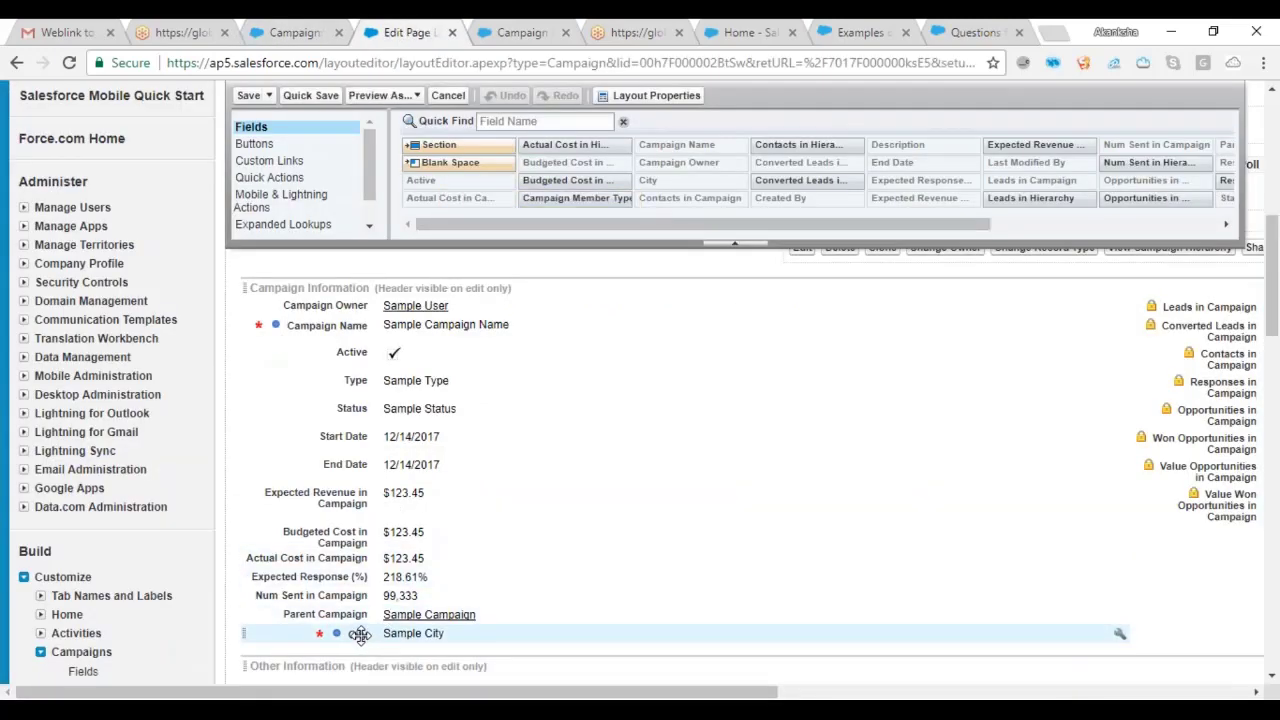
drag(359, 634, 344, 395)
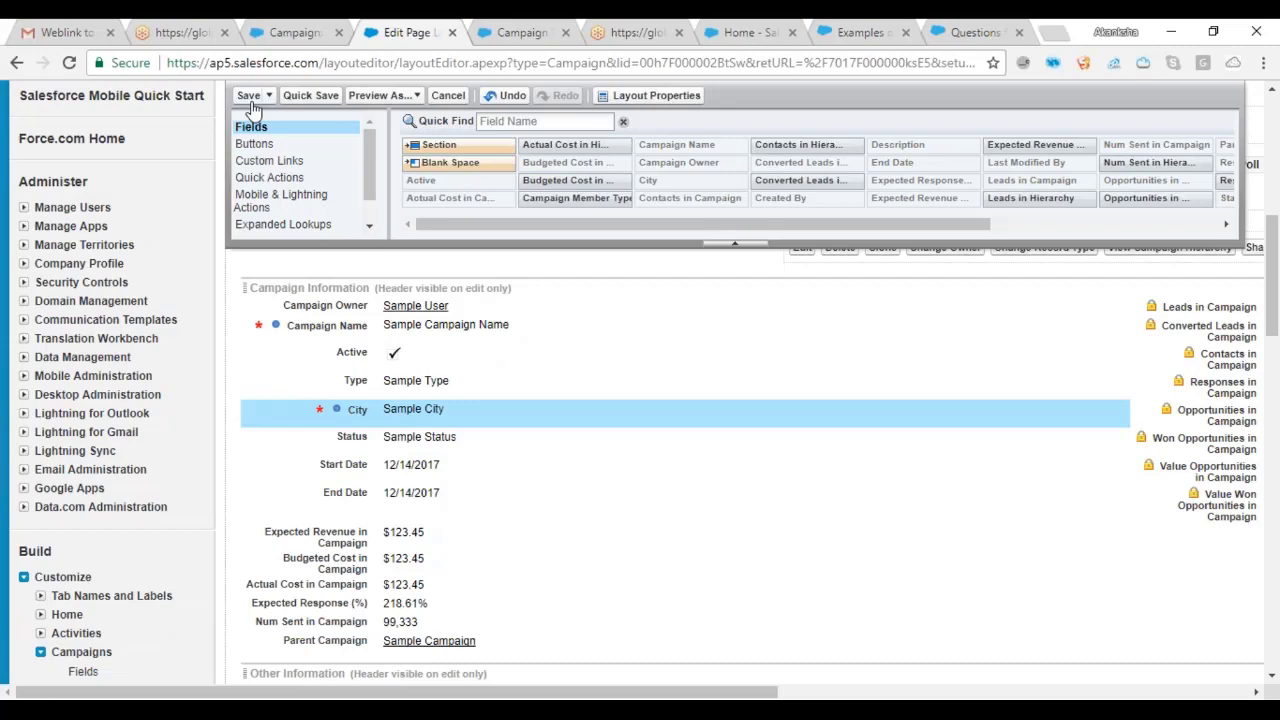
click(296, 32)
click(170, 170)
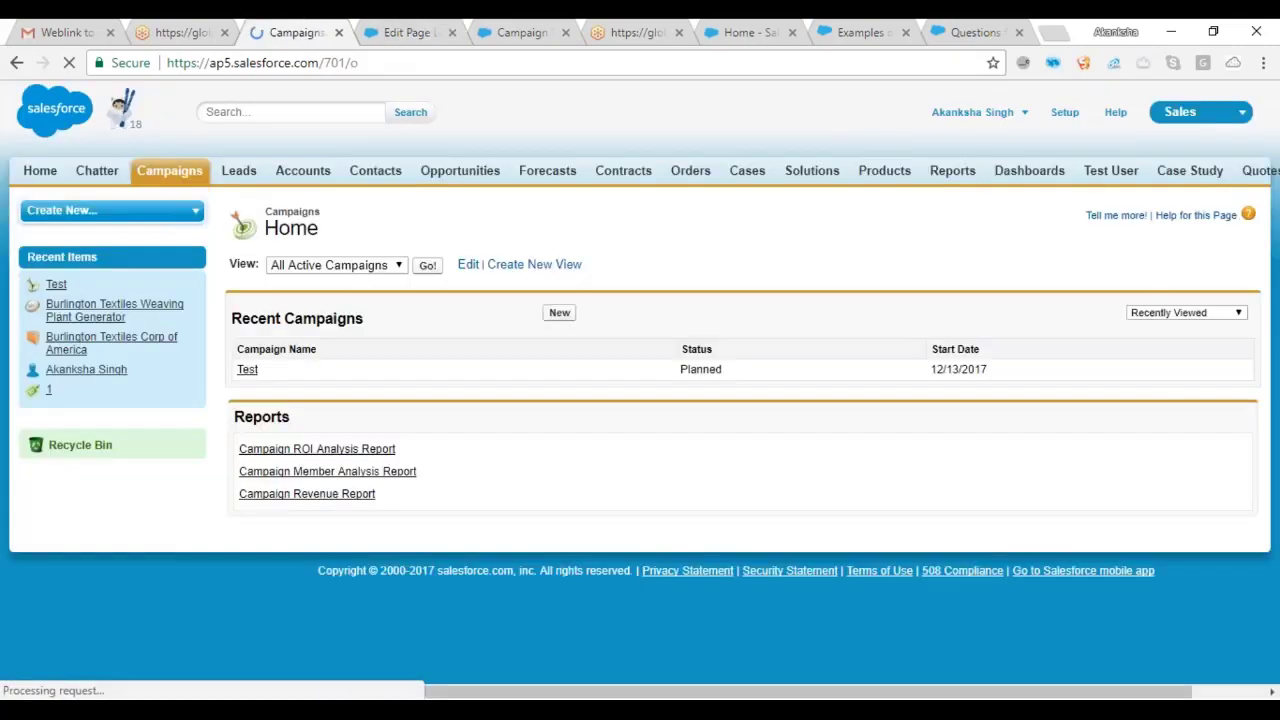
click(390, 28)
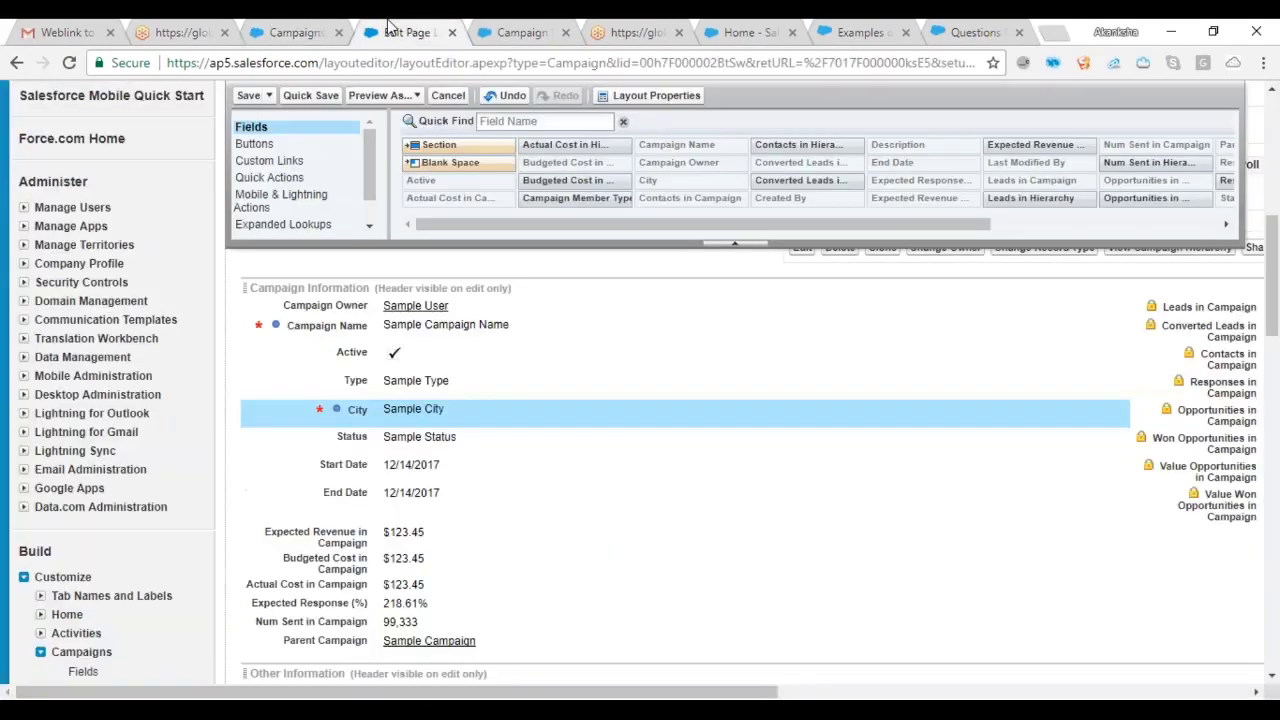
click(311, 96)
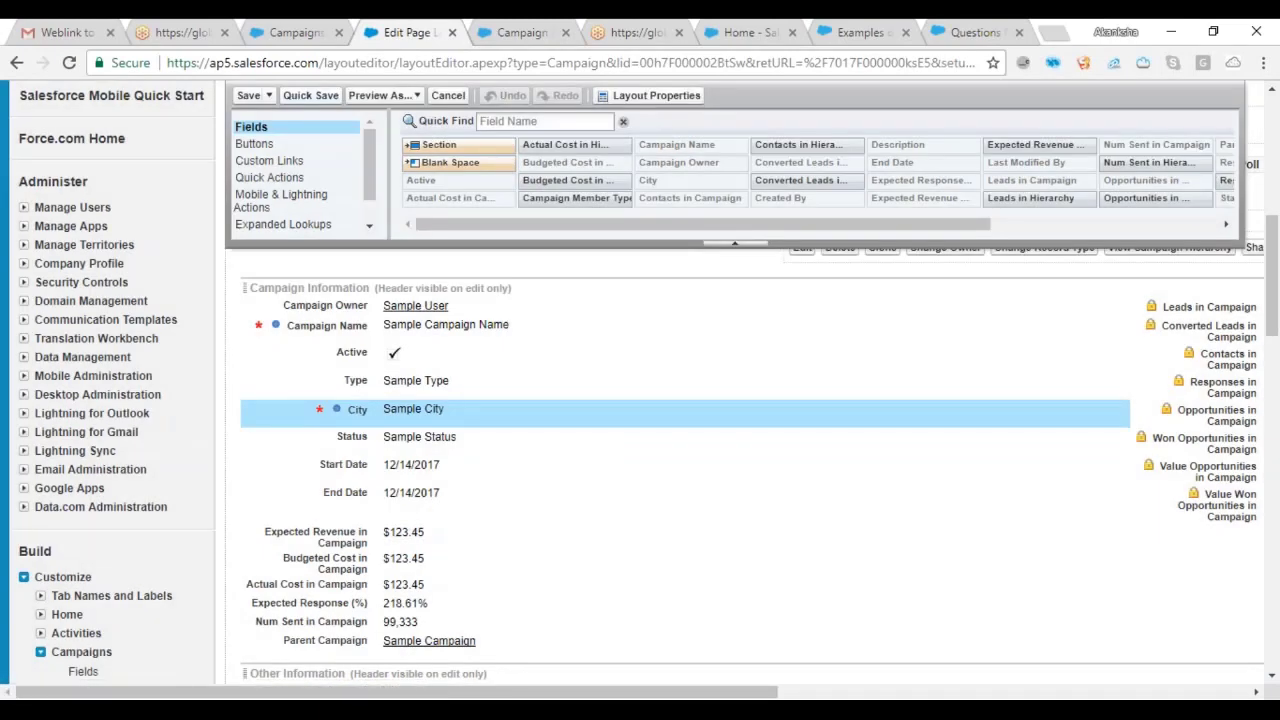
Step: Reopen the Test campaign record to check where the City field sits in its Campaign Detail section
click(275, 28)
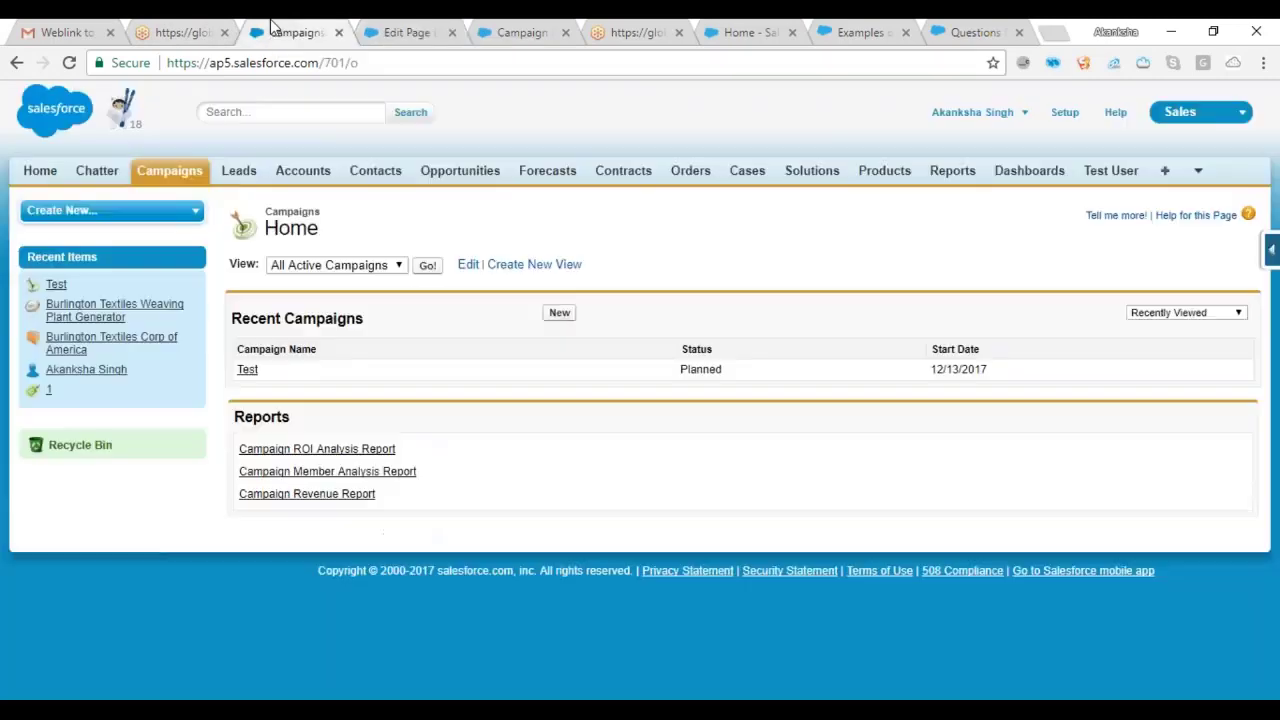
click(395, 28)
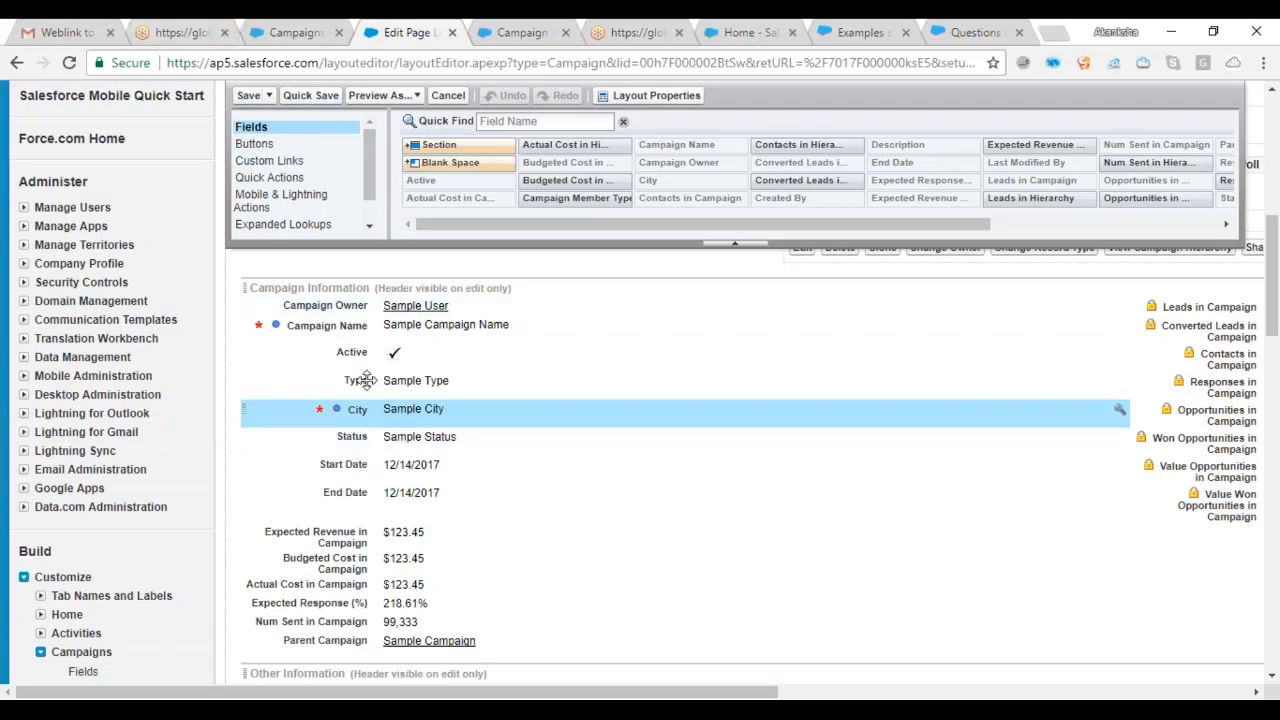
click(270, 26)
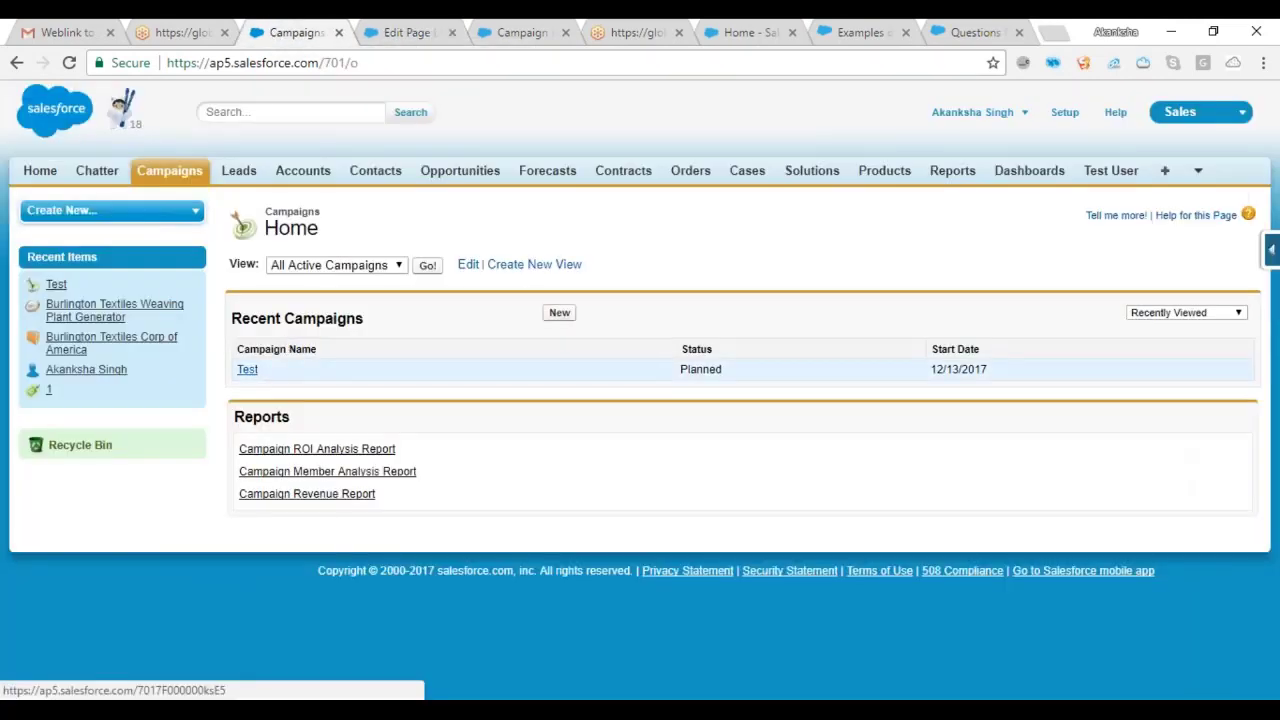
click(248, 370)
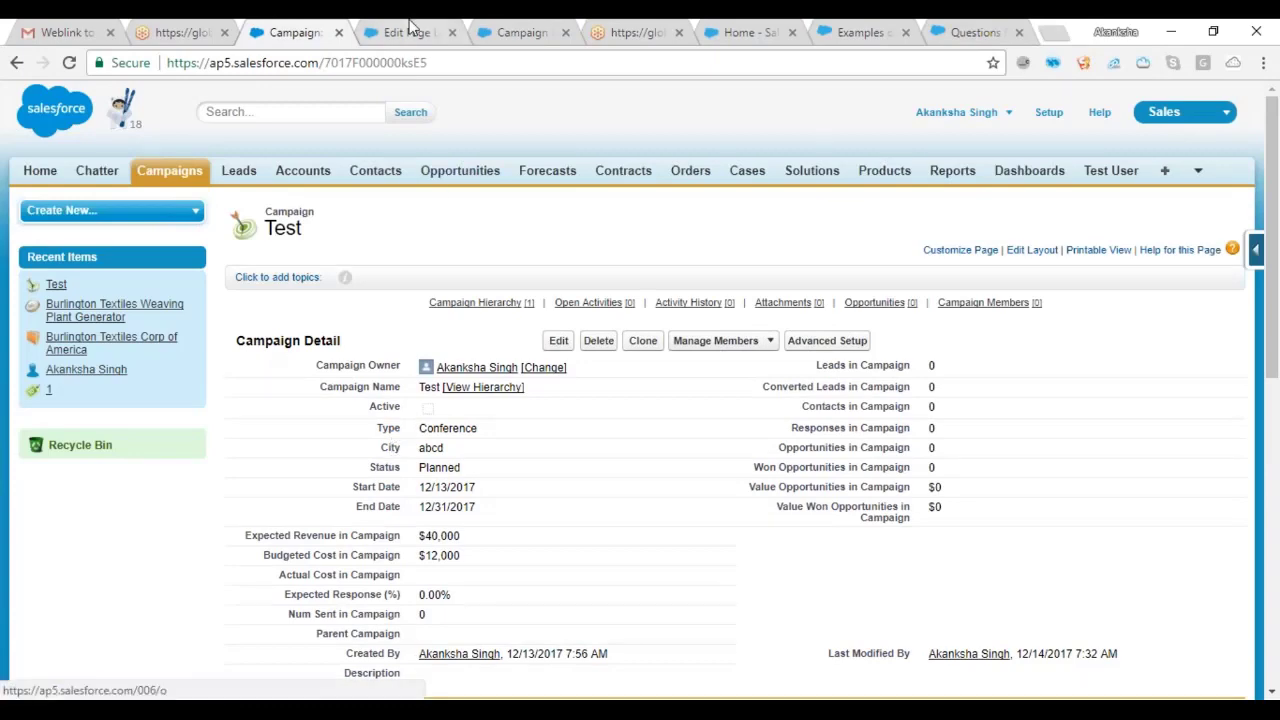
Step: Move the Status field directly above Type in the layout's Campaign Information section and save the Campaign page layout
click(410, 32)
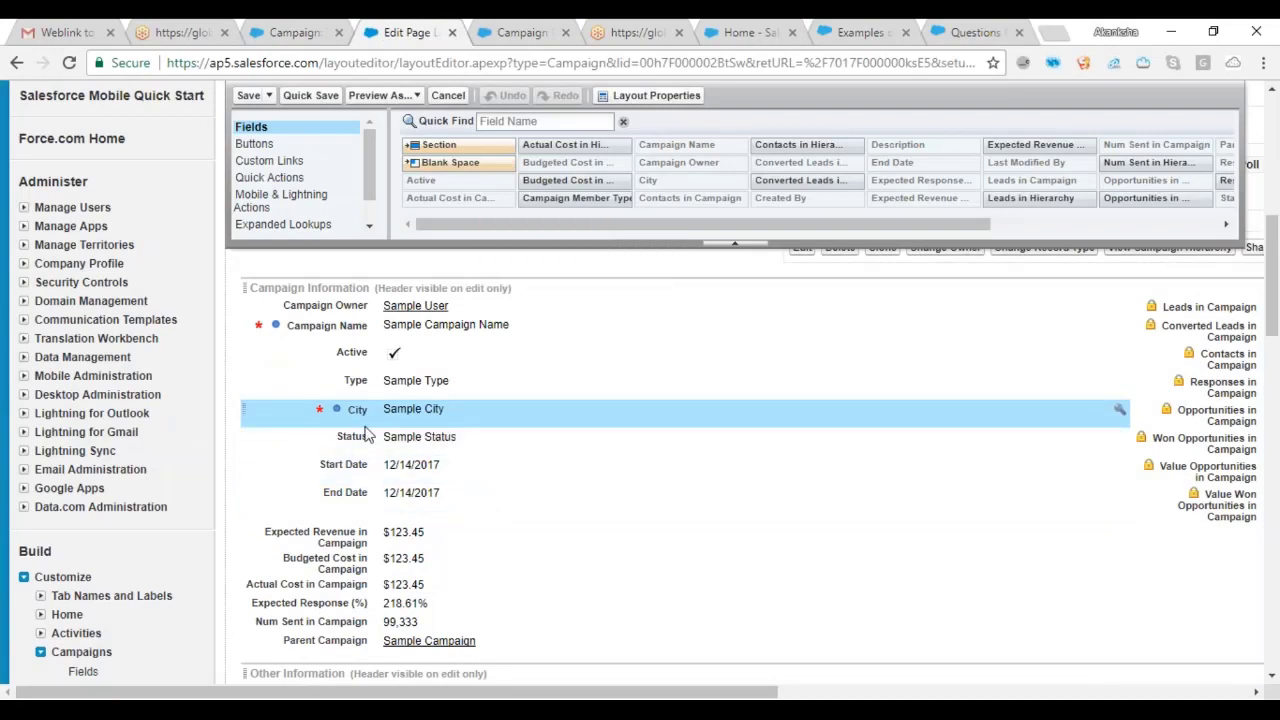
drag(350, 455, 430, 375)
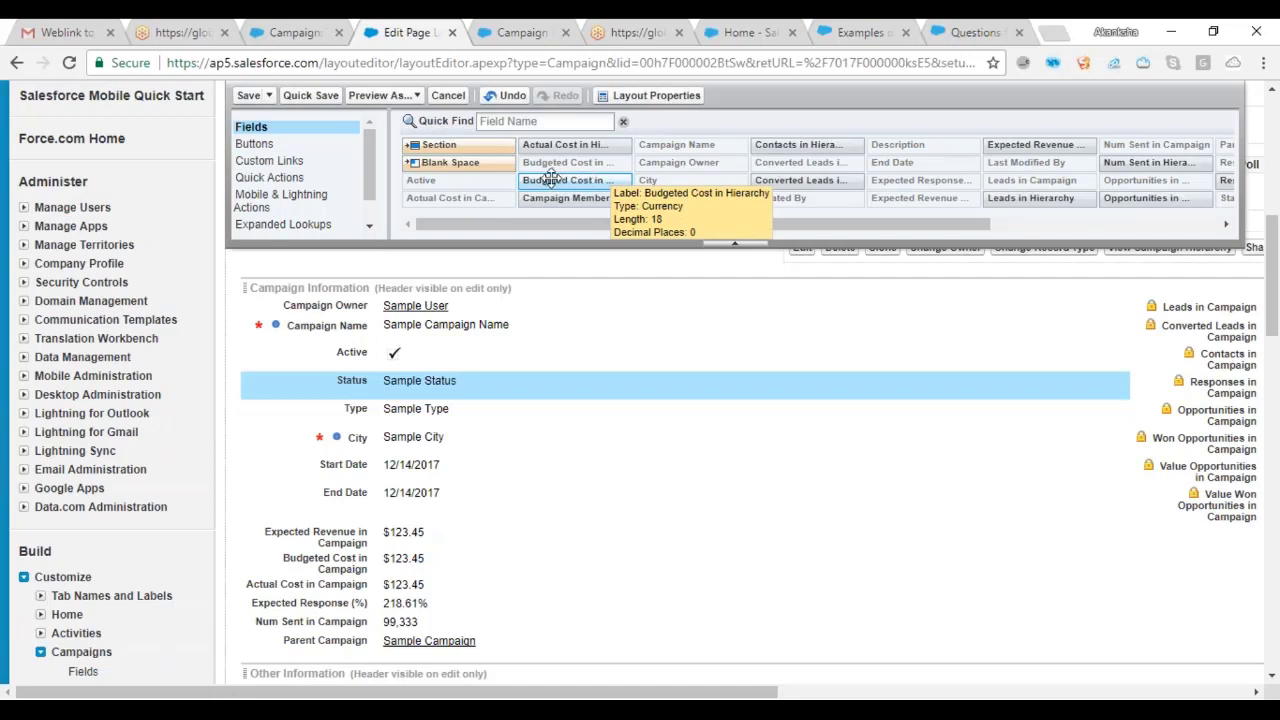
click(249, 96)
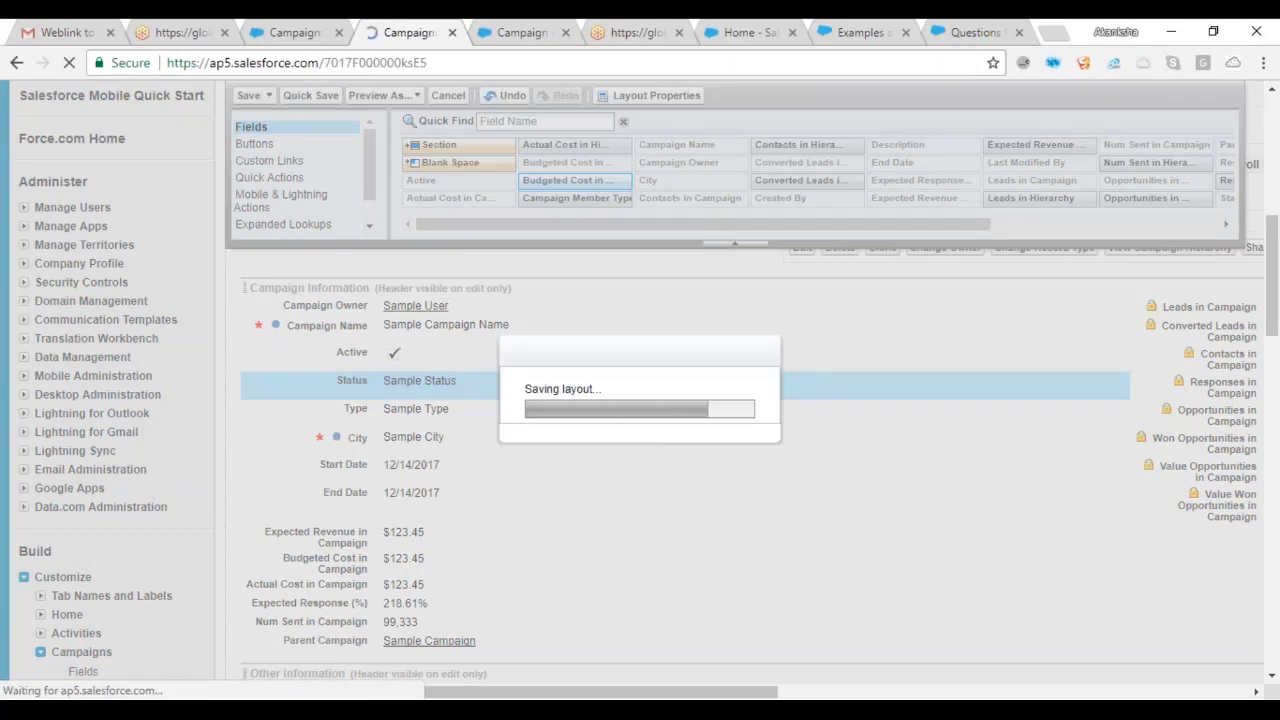